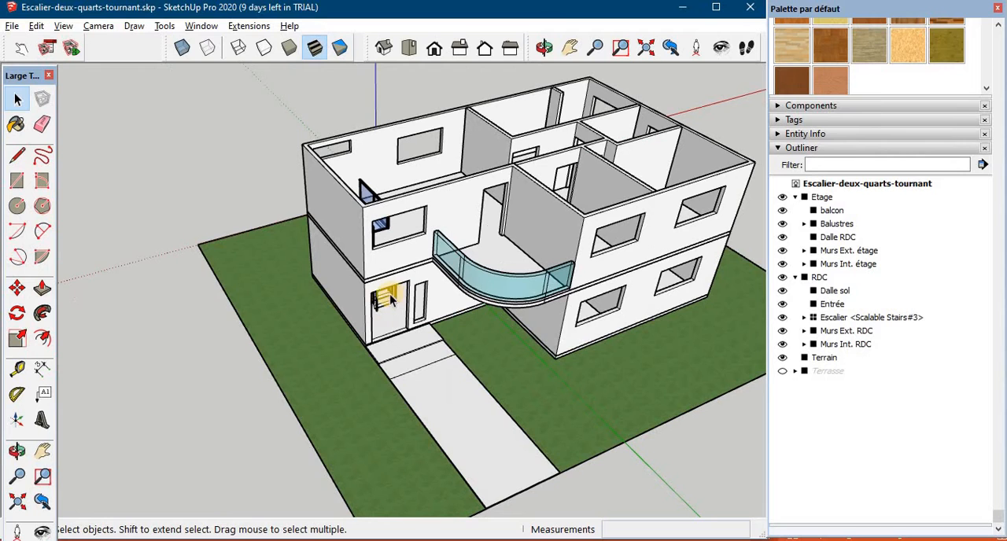
middle_click_drag(389, 301, 377, 356)
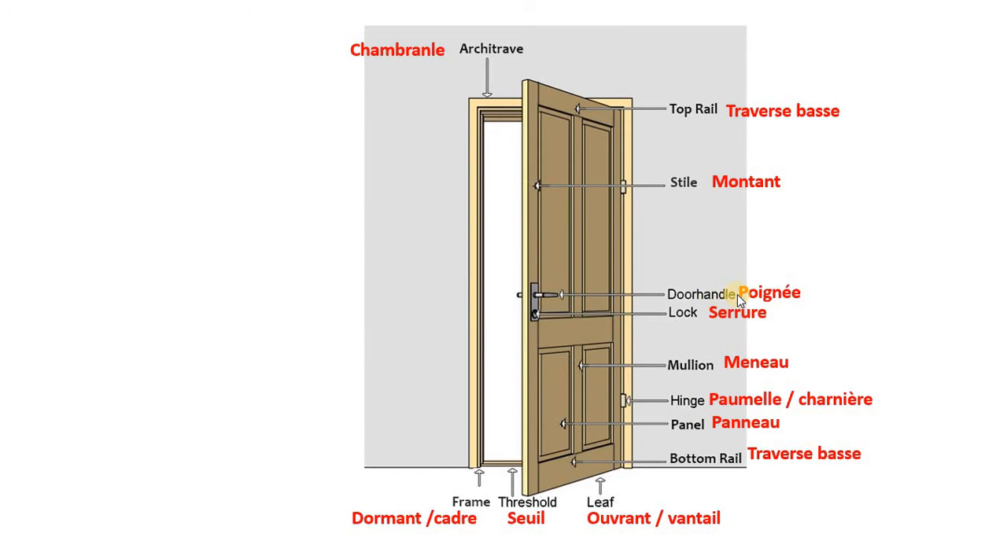
left_click(695, 324)
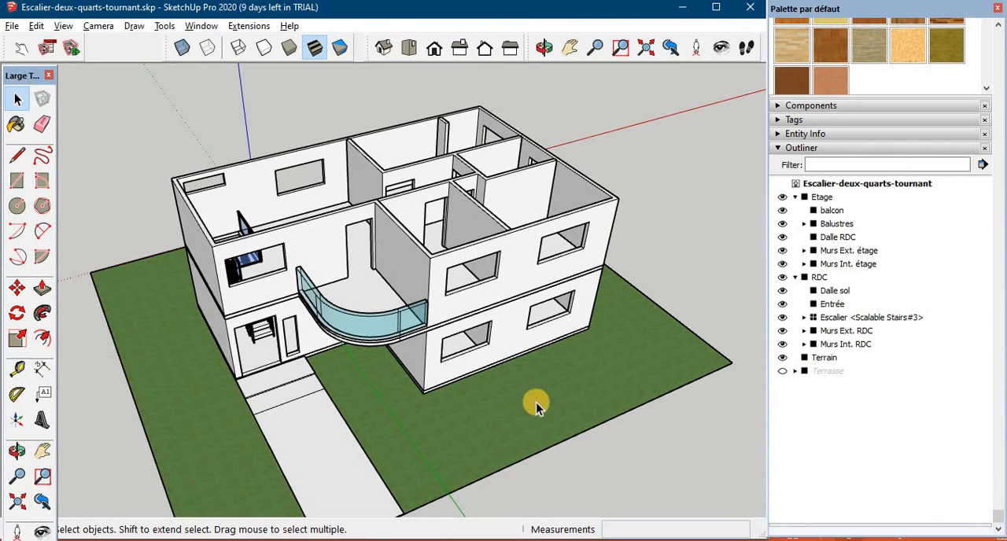
scroll(267, 403, "down", 2)
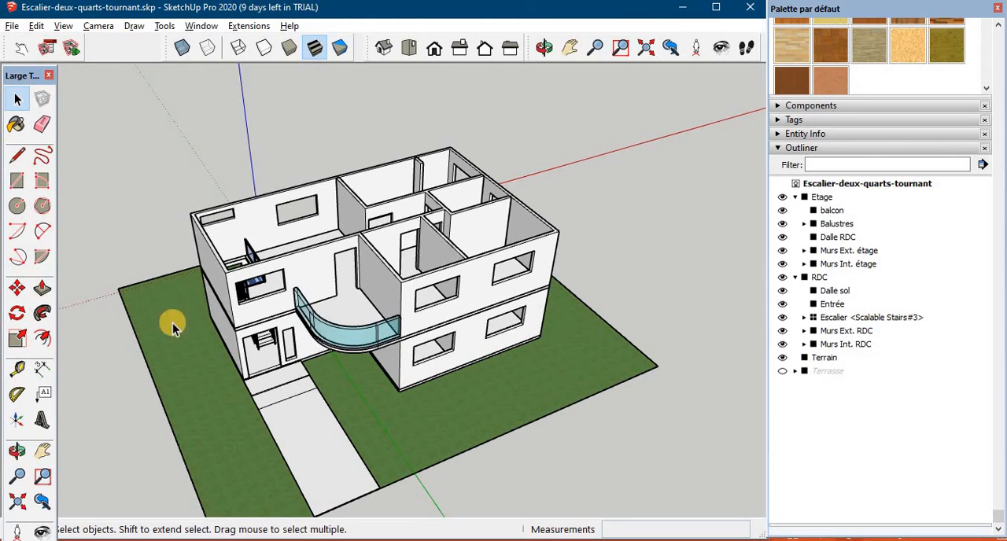
middle_click_drag(265, 405, 371, 315, "shift")
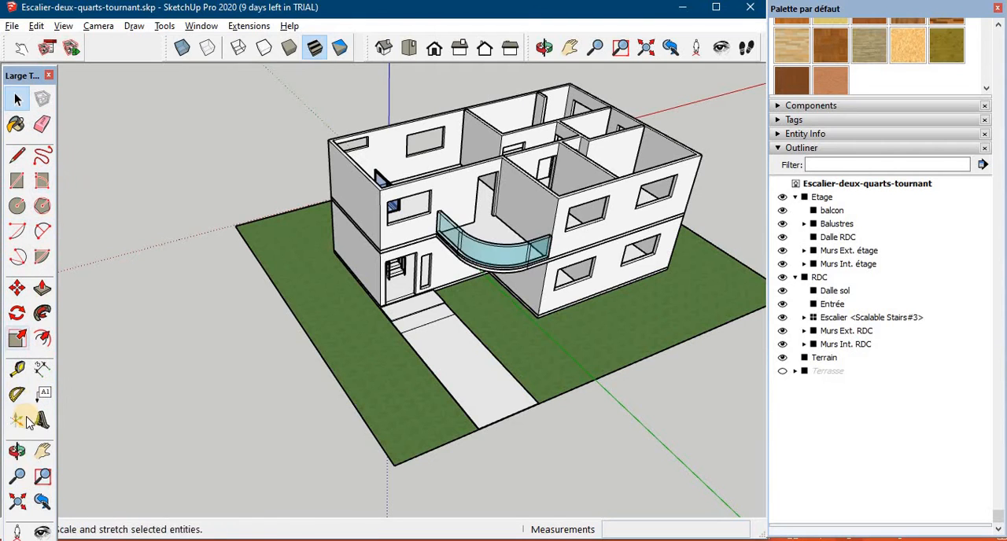
left_click(201, 26)
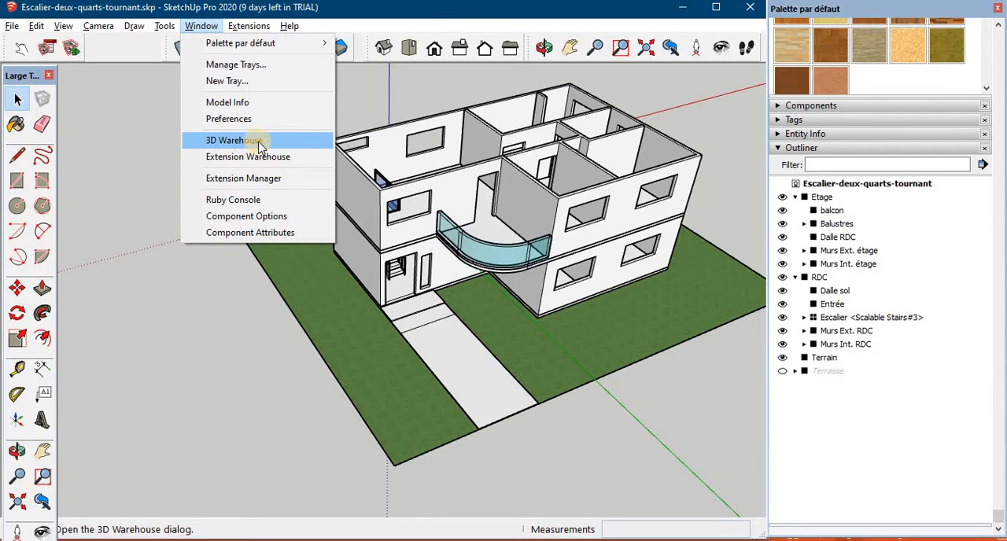
left_click(198, 25)
left_click(204, 27)
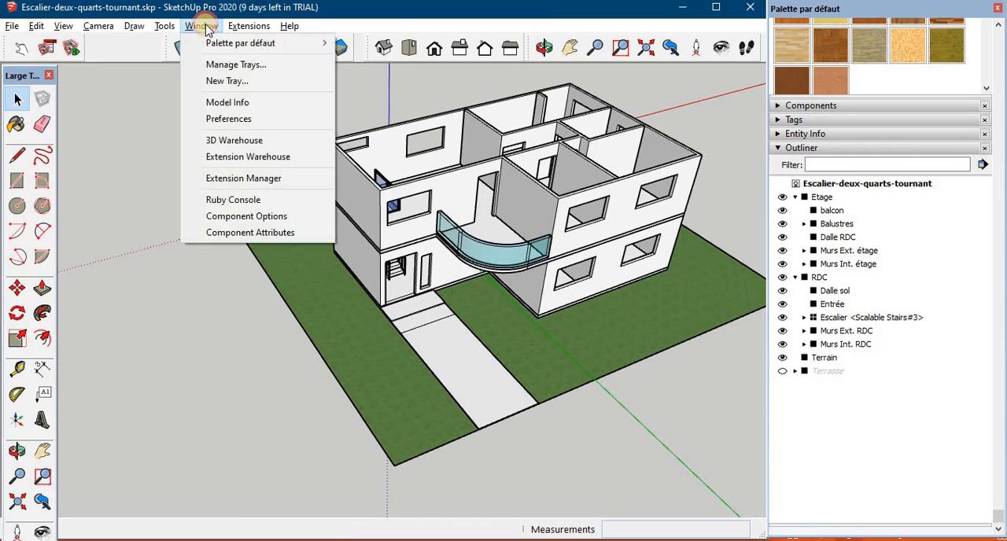
left_click(234, 159)
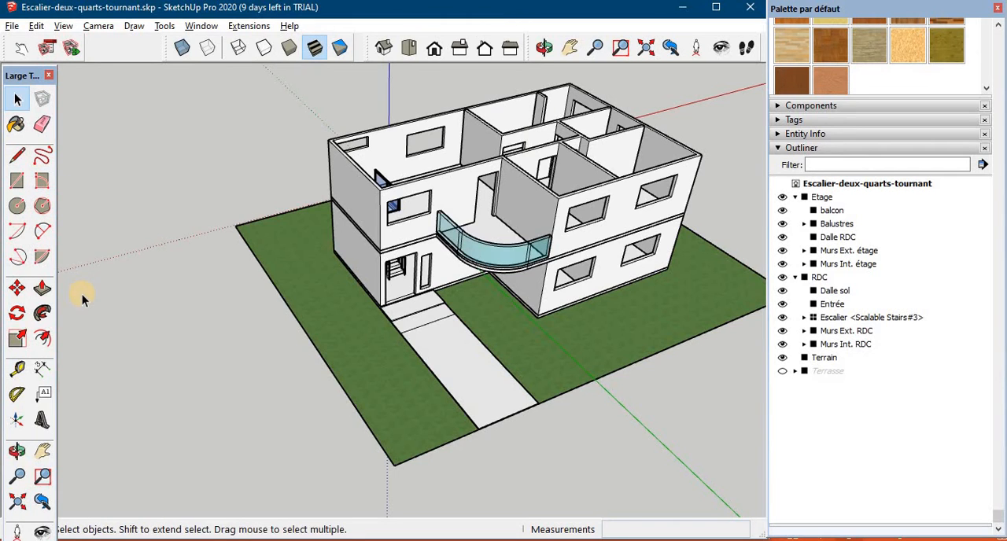
- Hide the Etage, RDC and Terrain groups and draw an upright 83 by 204 cm rectangle for the door leaf
mouse_move(88, 283)
middle_mouse_down()
mouse_move(164, 238)
mouse_move(164, 261)
mouse_move(200, 262)
middle_mouse_up()
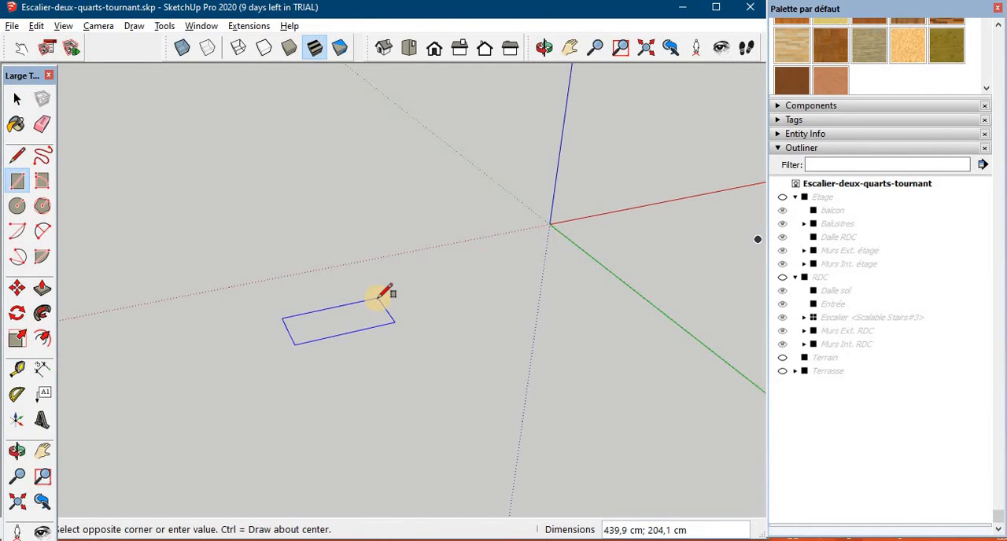
left_click(335, 243)
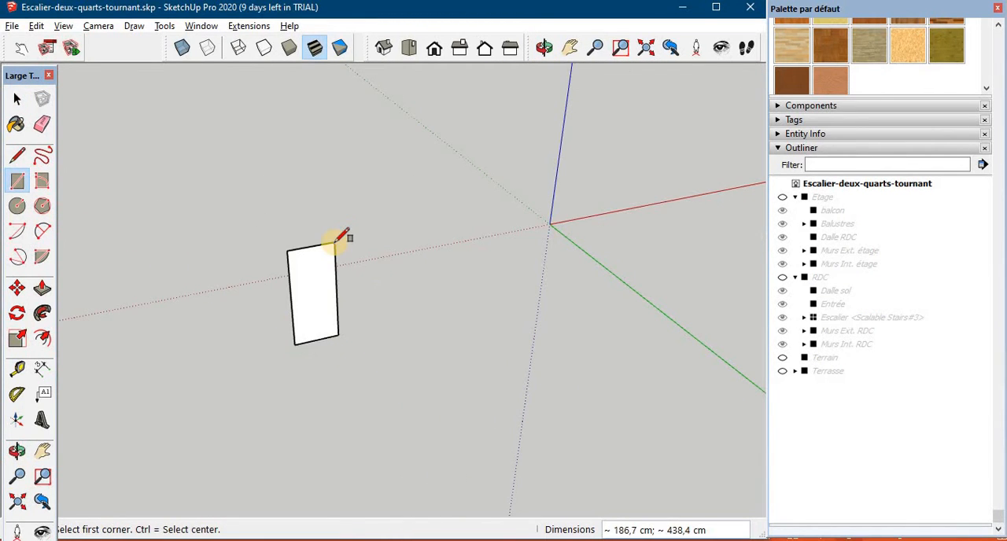
type("83;204")
key("Return")
scroll(316, 327, "up", 5)
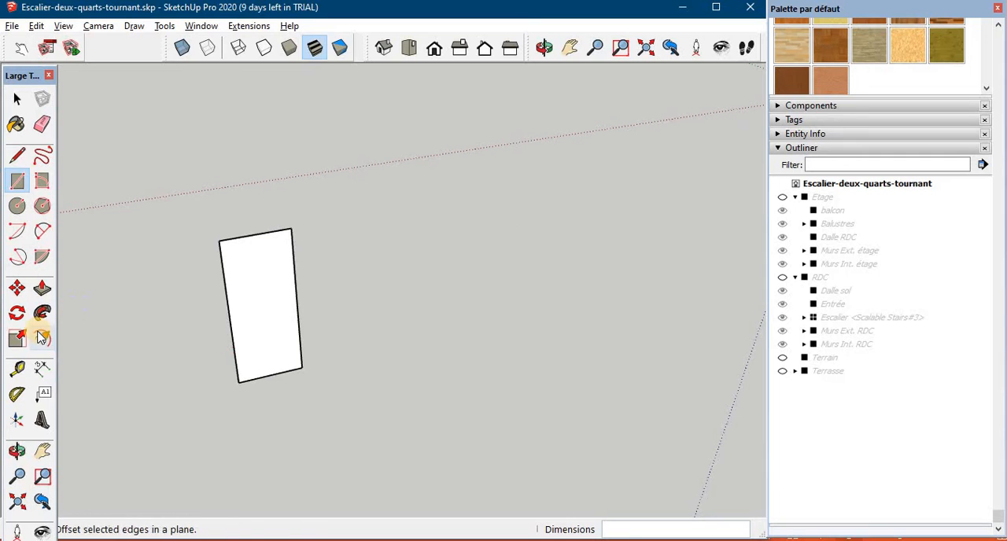
- Extrude the door leaf rectangle with Push/Pull to a thickness of about 15 cm
key("p")
left_click(248, 336)
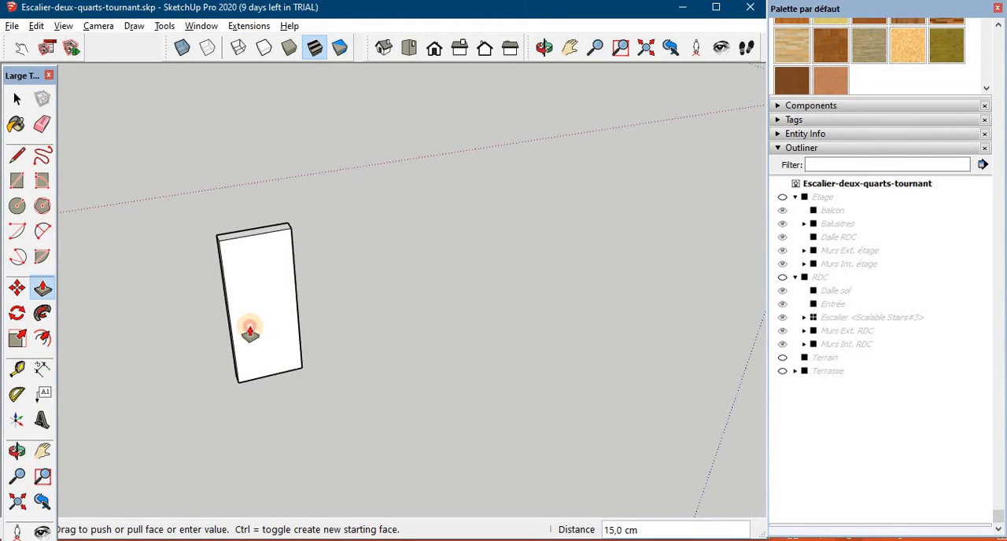
left_click(249, 334)
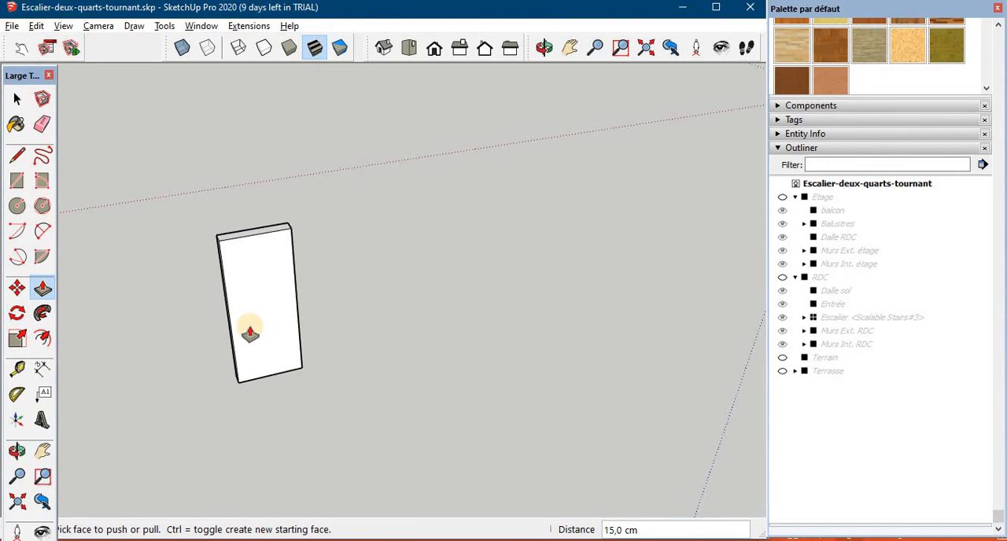
- Make the whole door leaf a group and name it Ouvrant
key("space")
left_click(278, 305)
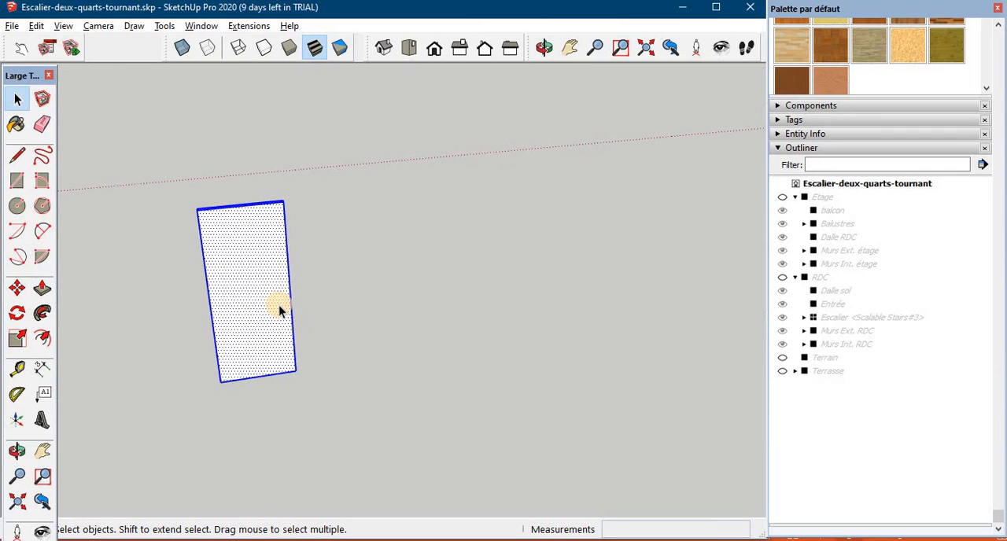
right_click(279, 306)
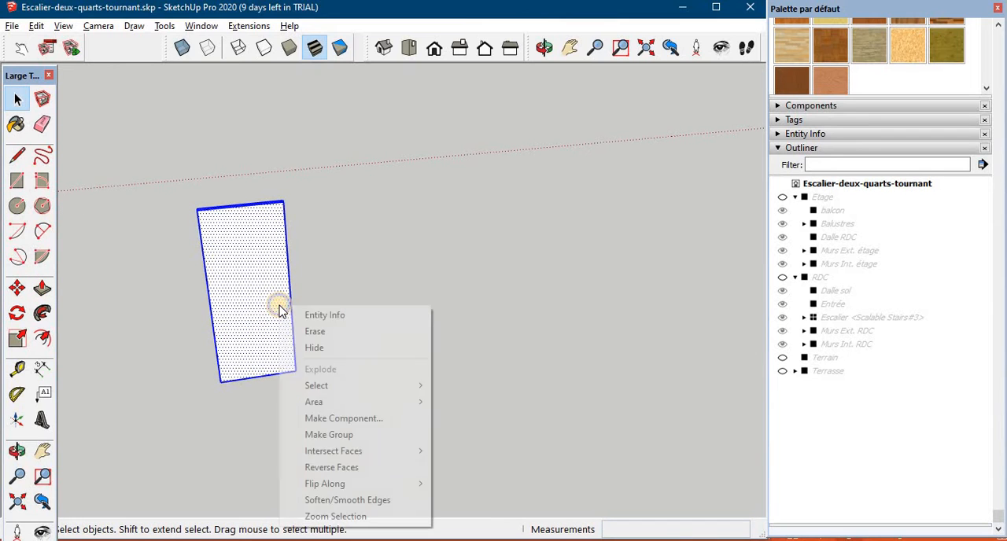
left_click(356, 435)
double_click(823, 280)
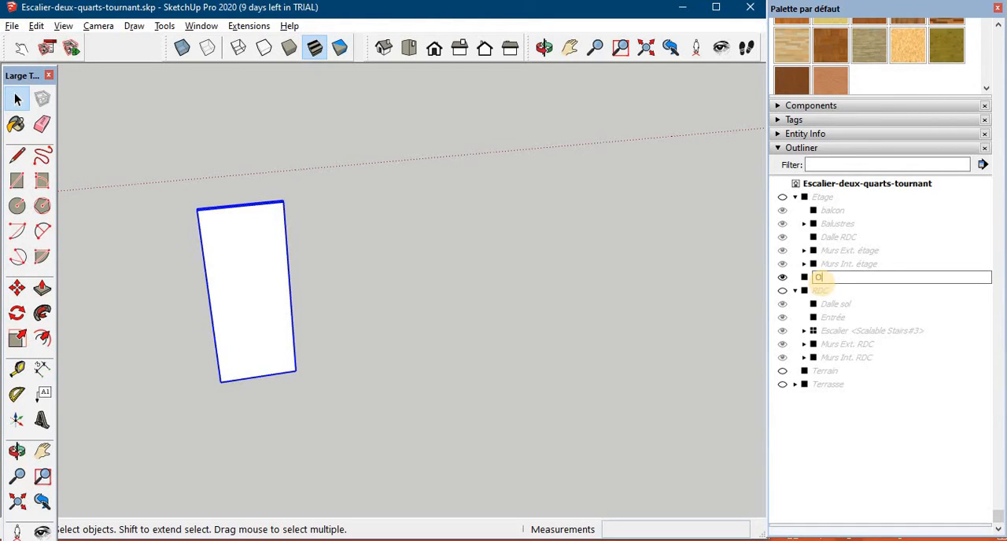
type("Ouvrant")
- Trace the leaf's top and two side edges with lines from the front, and hide the Ouvrant group
left_click(436, 160)
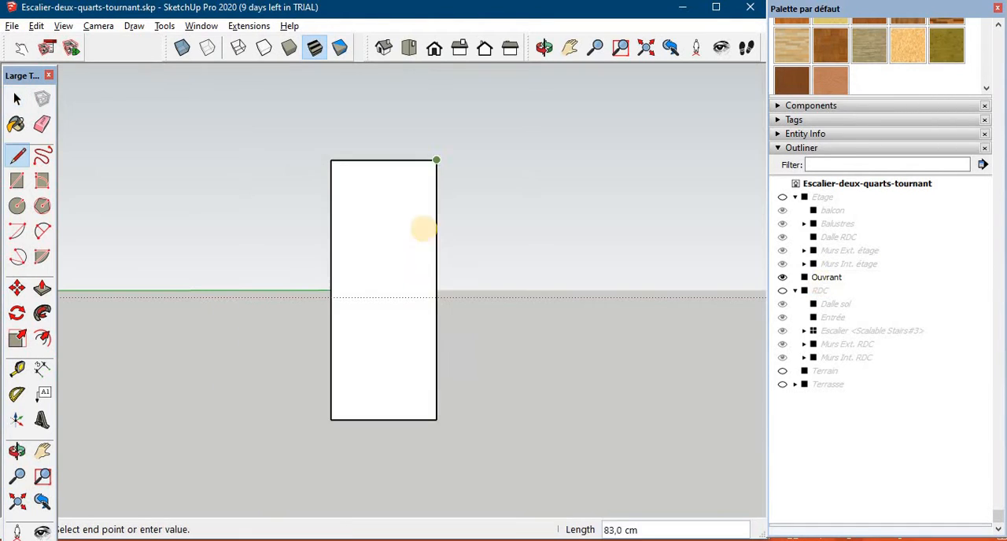
key("space")
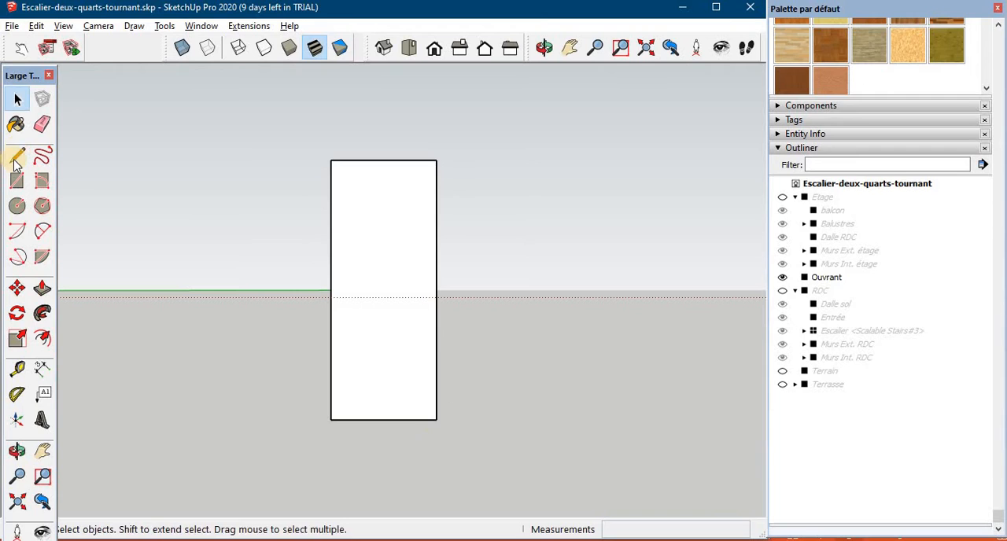
left_click(782, 278)
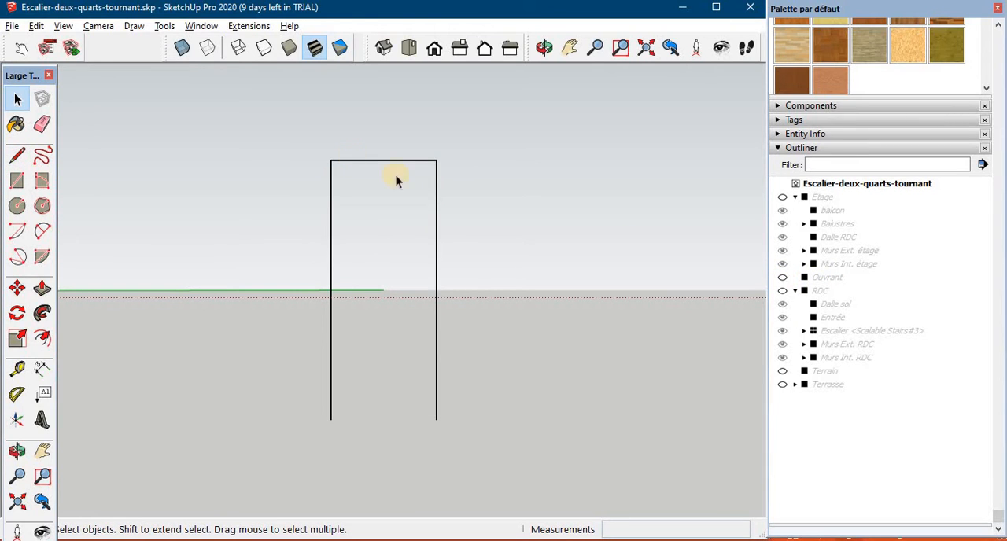
- Select the three traced door edges and offset them 1 cm inward
left_click(17, 154)
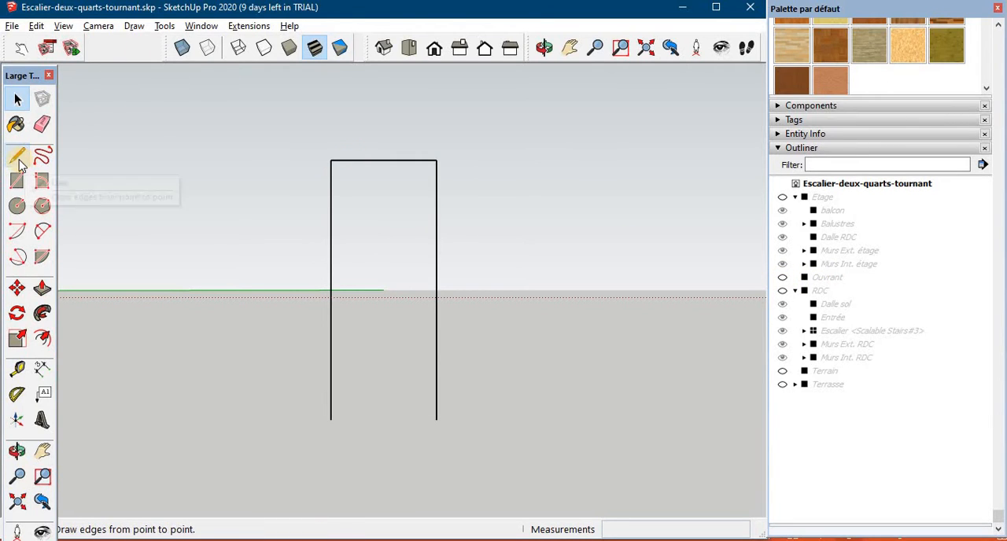
key("space")
left_click(330, 330)
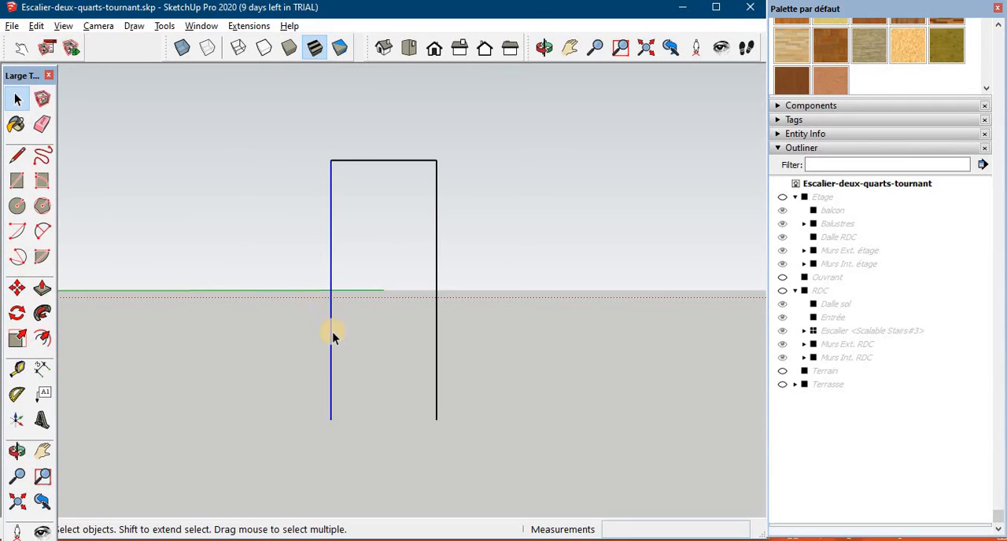
triple_click(375, 165)
key("f")
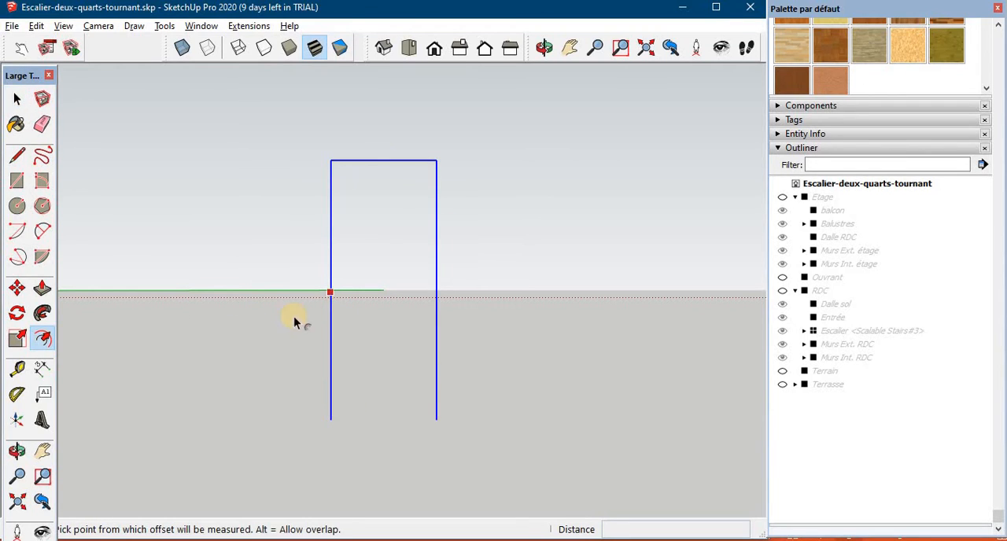
left_click(342, 342)
left_click(343, 346)
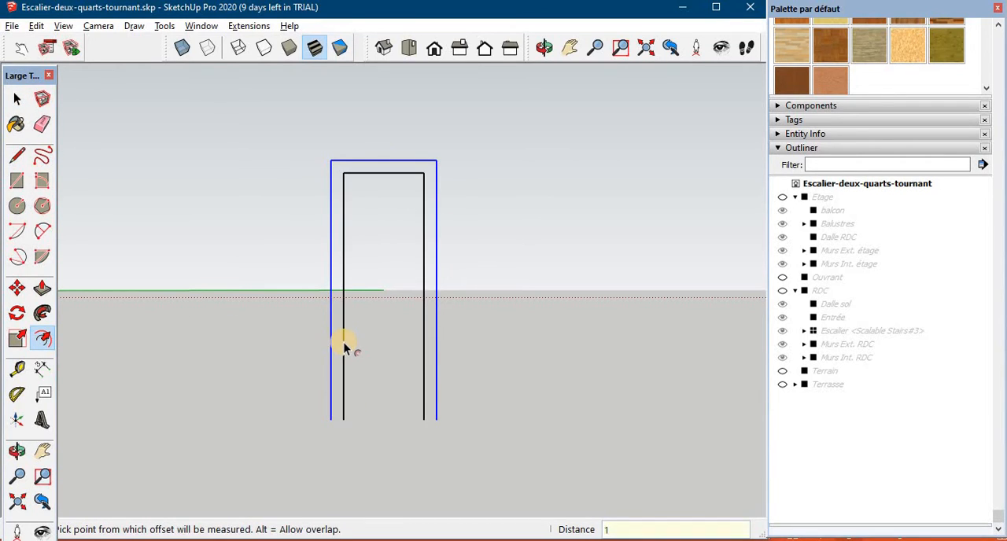
key("Return")
- Offset the same three door edges about 4 cm outward to outline the frame
scroll(347, 346, "up", 4)
left_click(309, 353)
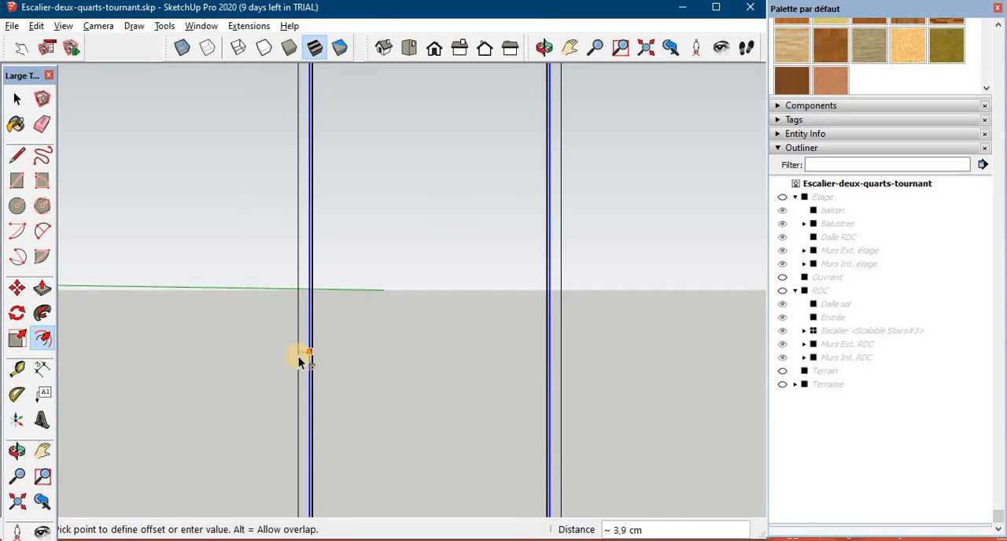
left_click(304, 360)
scroll(359, 460, "down", 2)
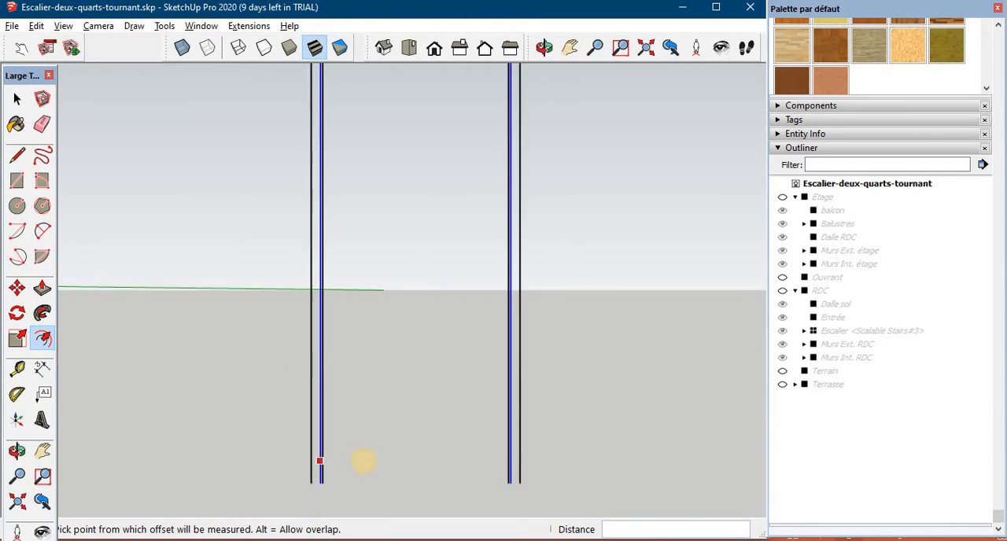
scroll(416, 436, "up", 3)
scroll(416, 437, "down", 1)
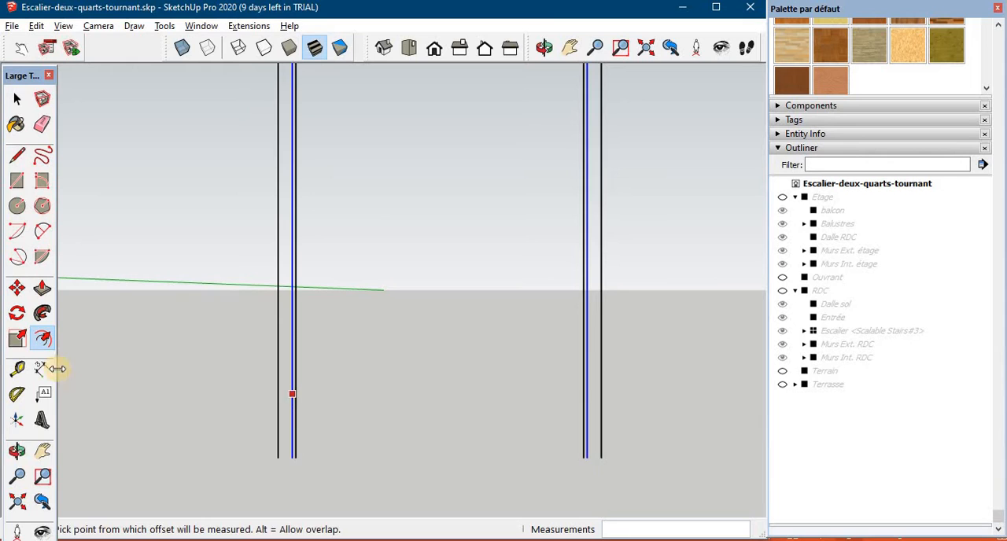
- Close the frame outline's open lower ends with lines and extrude both the wide face and narrow inner strip 10 cm
left_click(17, 157)
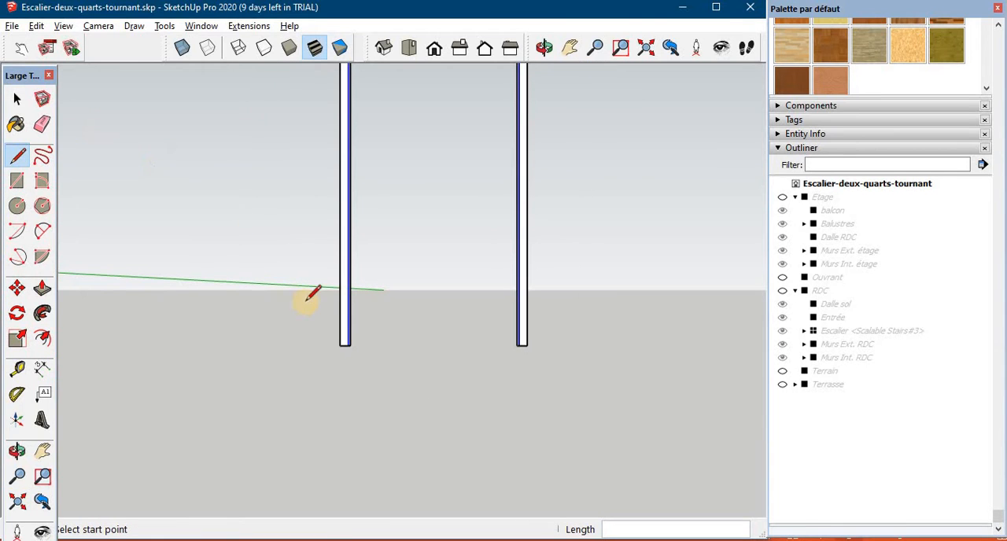
middle_click_drag(231, 324, 284, 337)
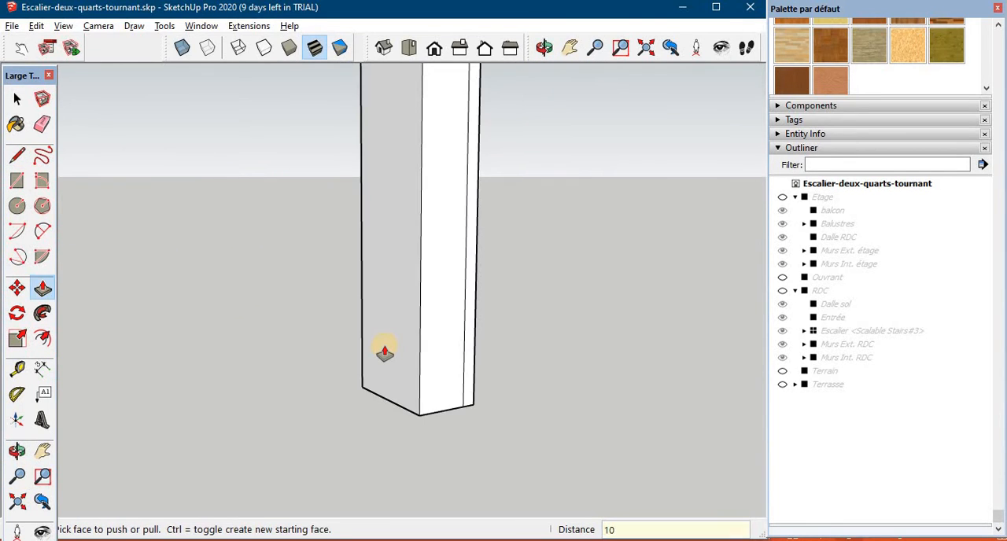
key("Return")
middle_click_drag(339, 358, 465, 359)
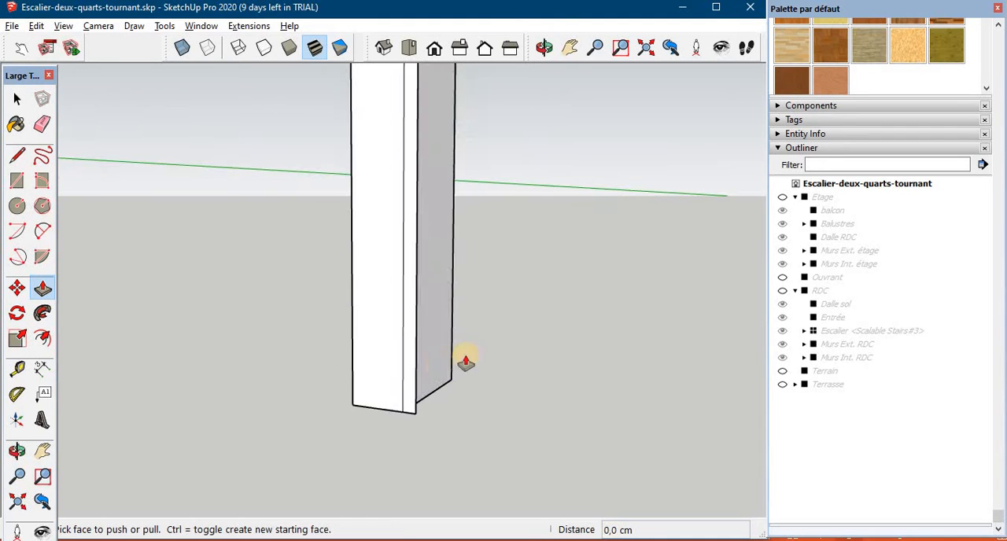
left_click_drag(411, 384, 428, 378)
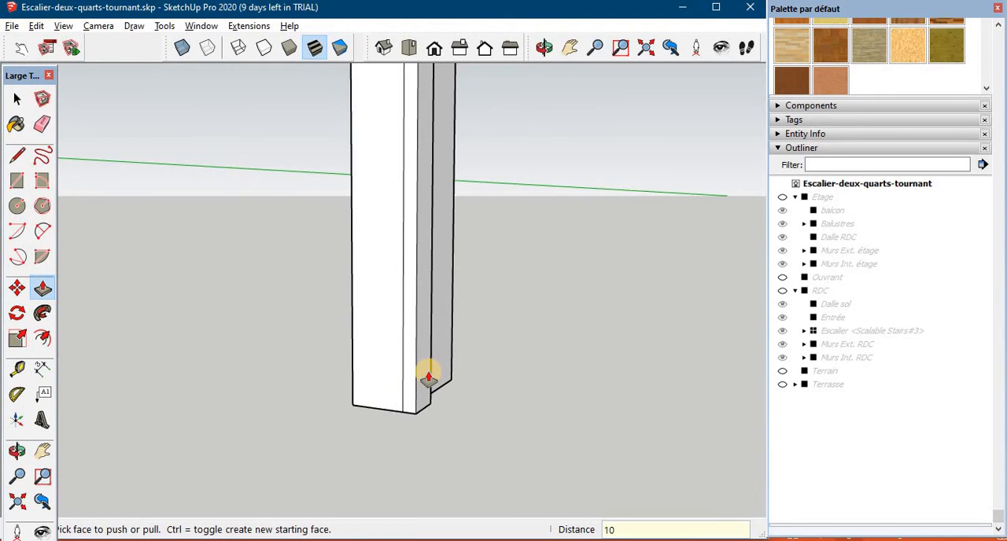
key("Return")
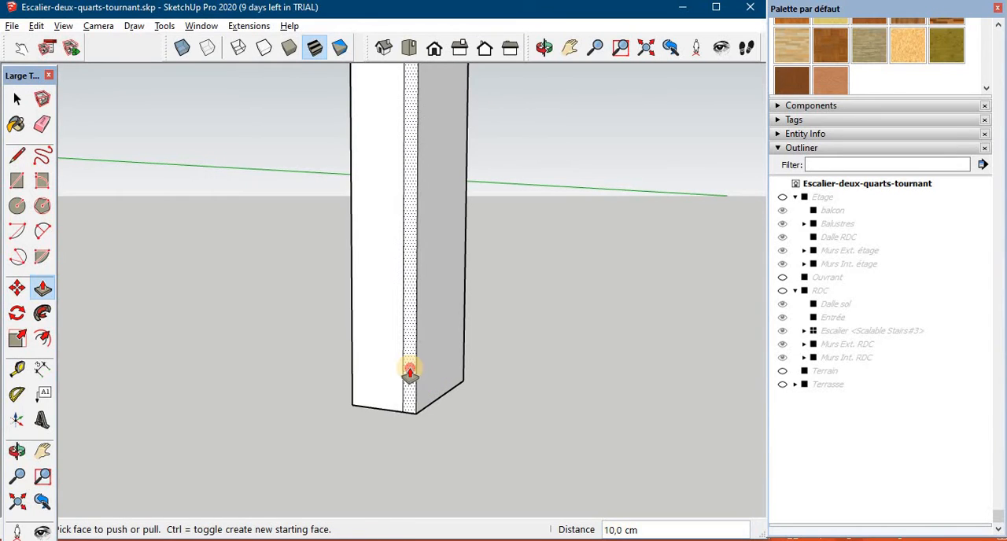
- Push the frame's narrow inner strip back 4 cm to form a rebate, and erase the leftover edge under the post
left_click_drag(410, 371, 426, 365)
key("Return")
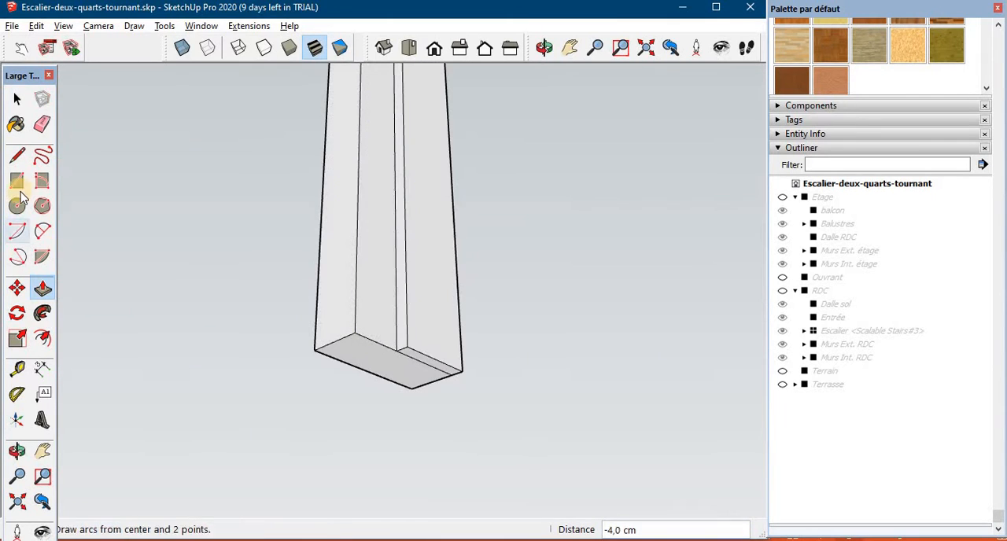
left_click(42, 124)
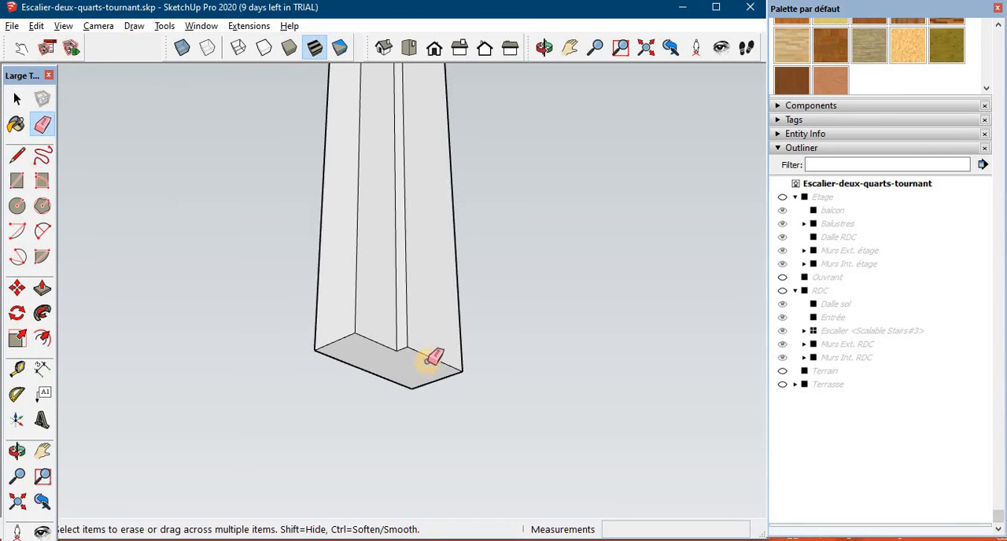
mouse_move(434, 353)
middle_mouse_down()
mouse_move(546, 431)
mouse_move(369, 275)
mouse_move(247, 344)
mouse_move(390, 332)
mouse_move(89, 189)
middle_mouse_up()
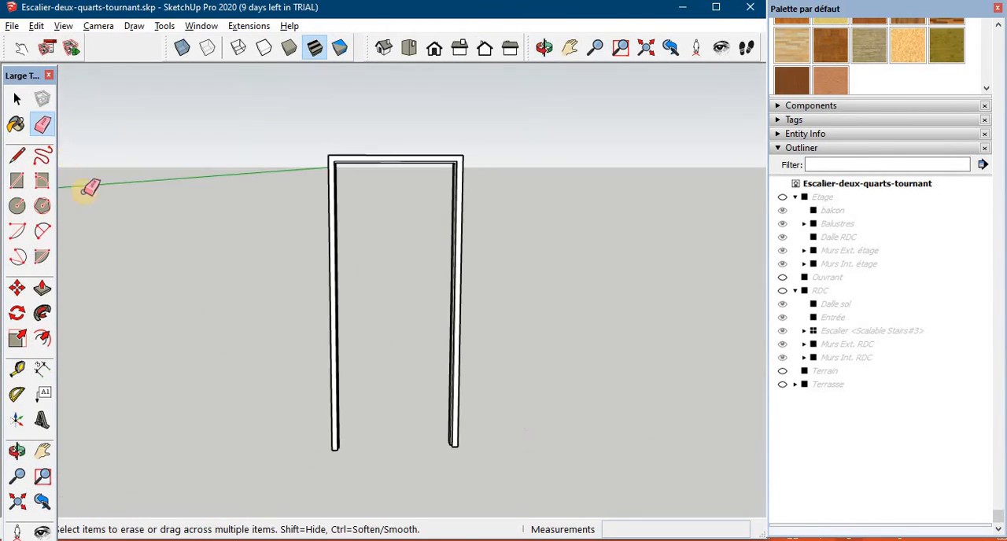
- Make the whole door frame a group named Cardre and show the Ouvrant group again
left_click(17, 98)
right_click(454, 211)
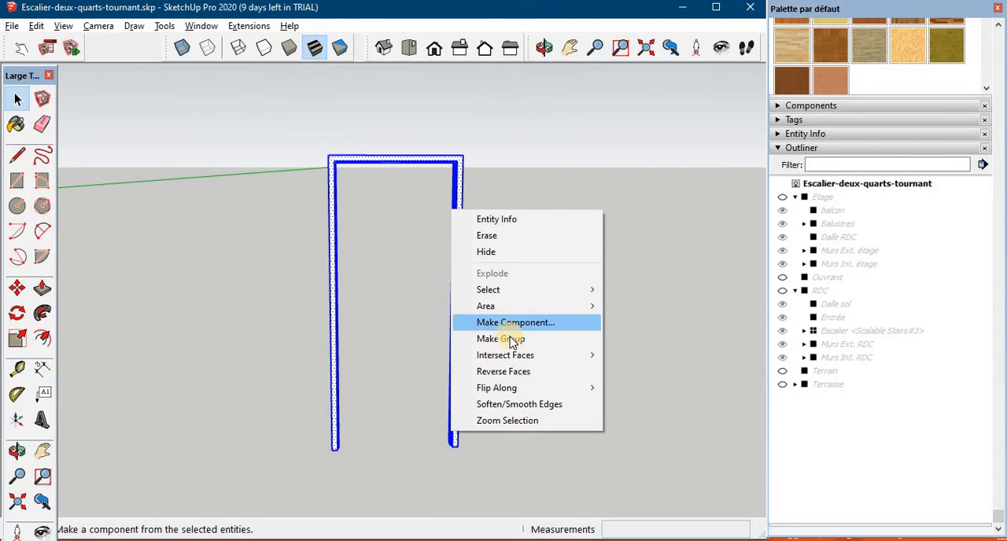
left_click(512, 341)
left_click(841, 277)
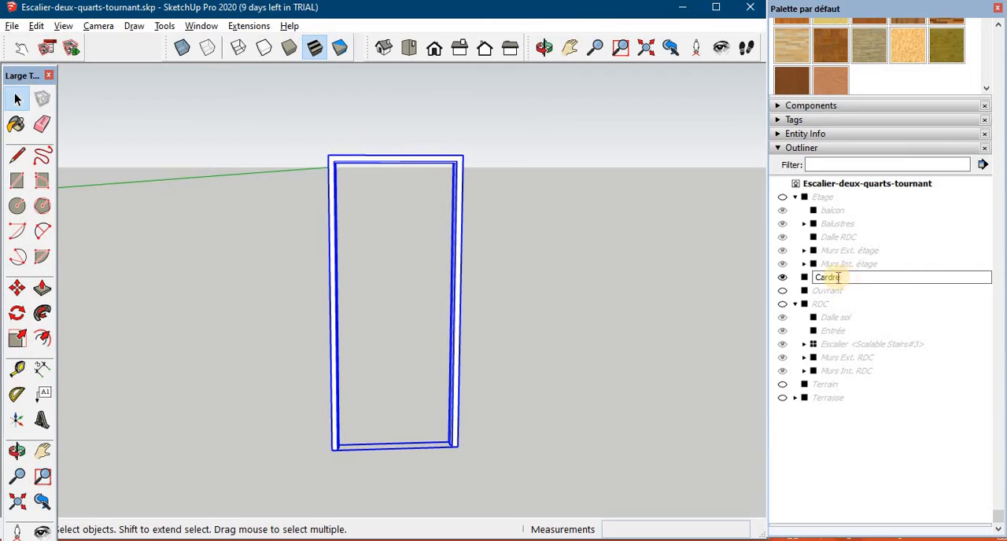
type("Cardre")
left_click(783, 291)
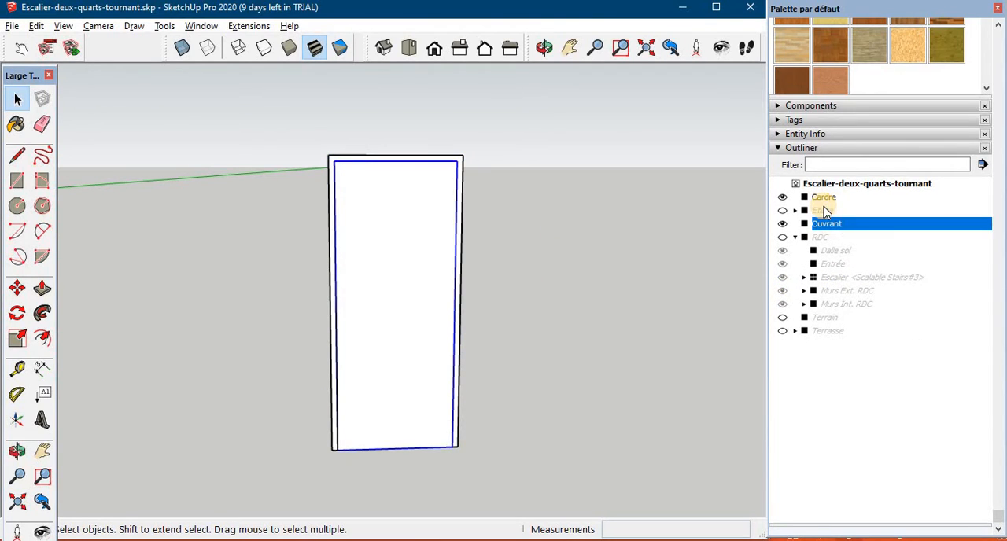
- Combine the Cardre and Ouvrant groups into one component named Porte
left_click(828, 199, "ctrl")
right_click(826, 198)
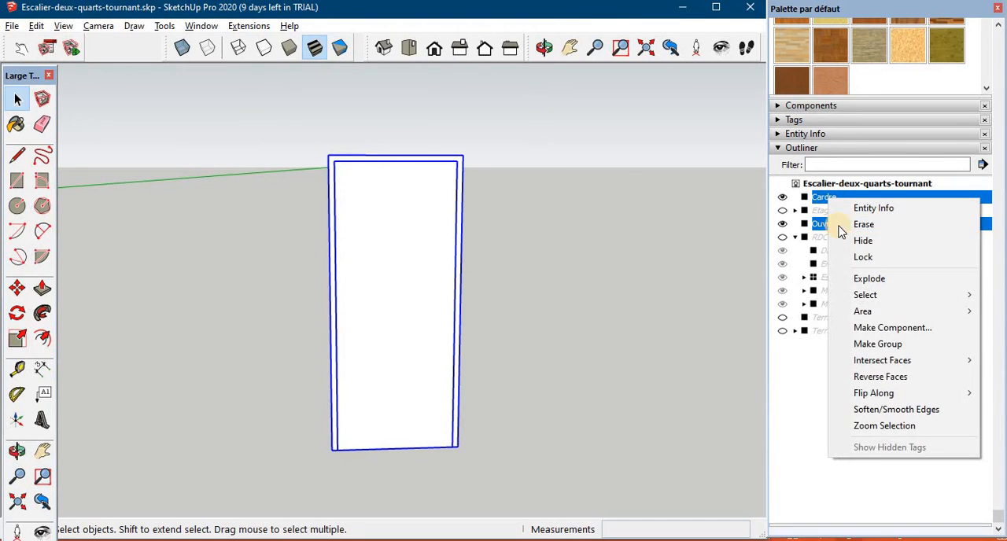
left_click(893, 329)
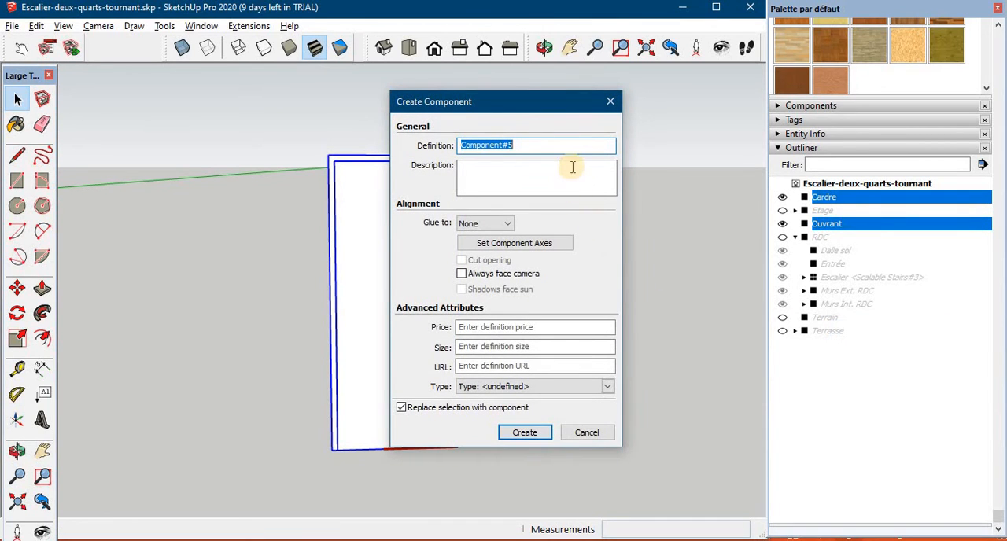
type("Porte")
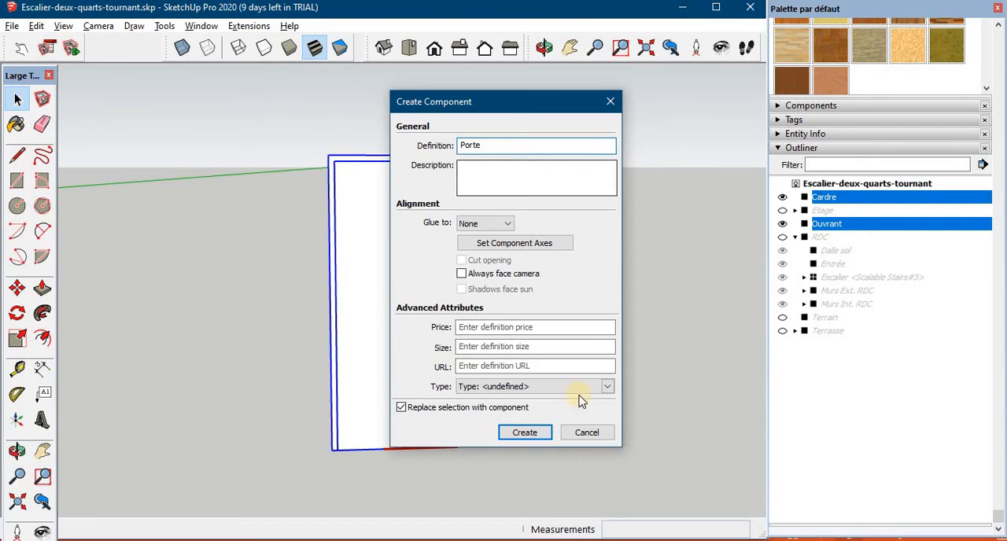
left_click(538, 433)
- Paint the Ouvrant leaf inside the Porte component with the Wood Cherry Original material
middle_click_drag(512, 318, 489, 270)
middle_click_drag(426, 312, 409, 173)
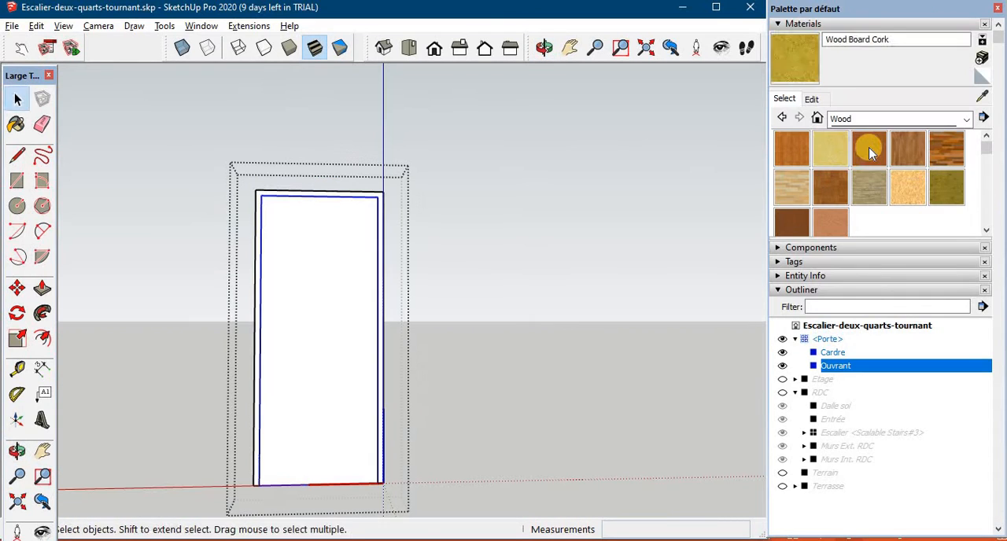
left_click(869, 149)
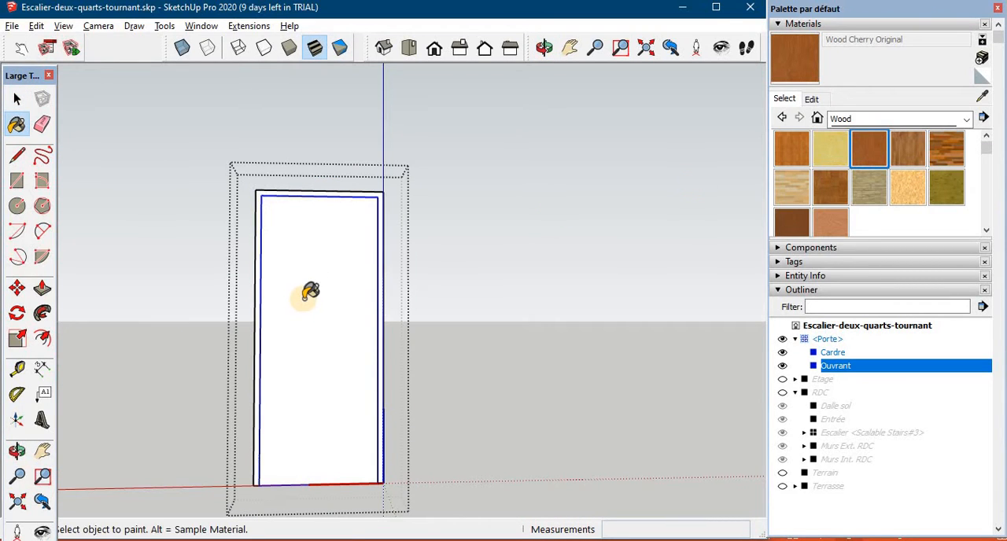
left_click(315, 292)
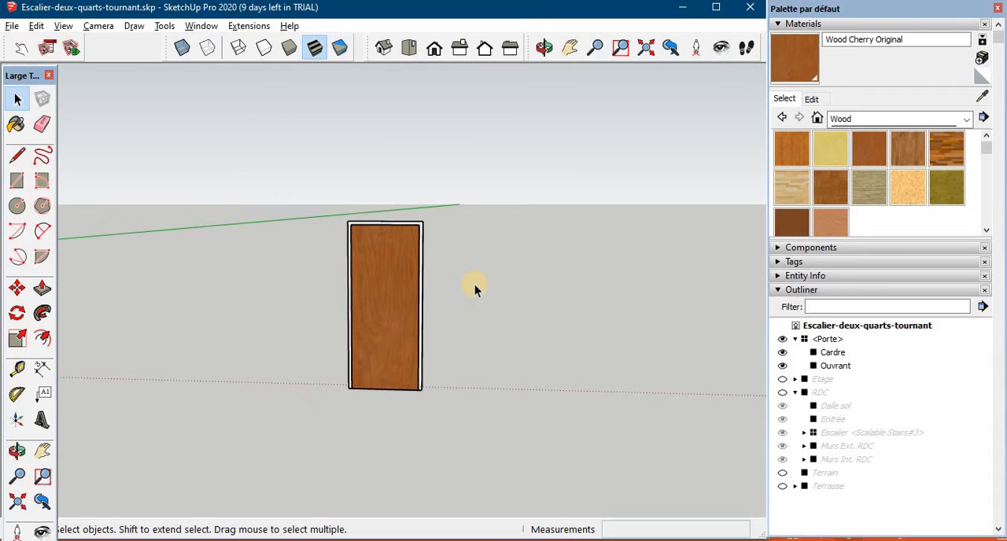
mouse_move(475, 284)
middle_mouse_down()
mouse_move(546, 243)
mouse_move(380, 328)
mouse_move(414, 321)
mouse_move(376, 321)
middle_mouse_up()
- Draw a circle of 4 cm radius on the leaf, near its left edge at mid-height, for the handle plate
key("c")
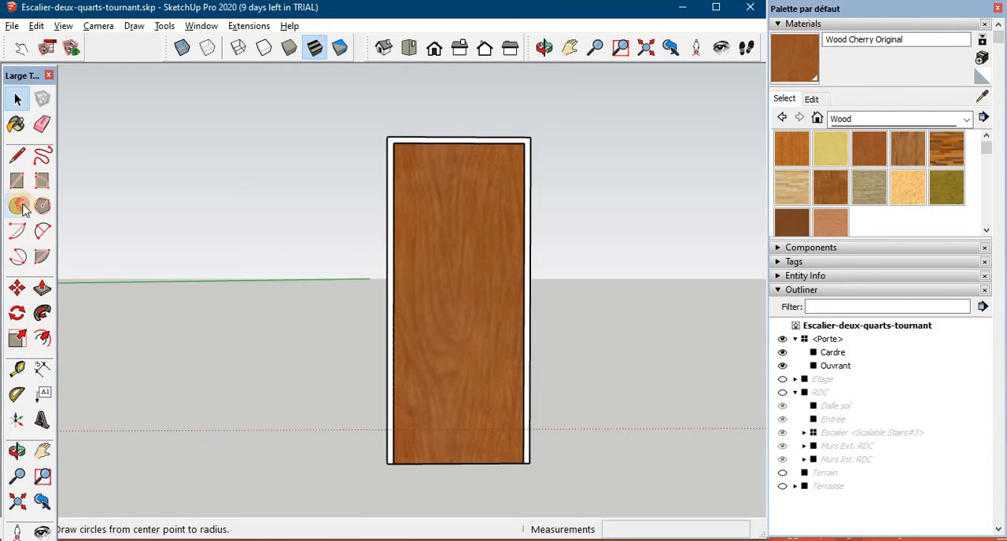
scroll(472, 311, "up", 3)
left_click(471, 313)
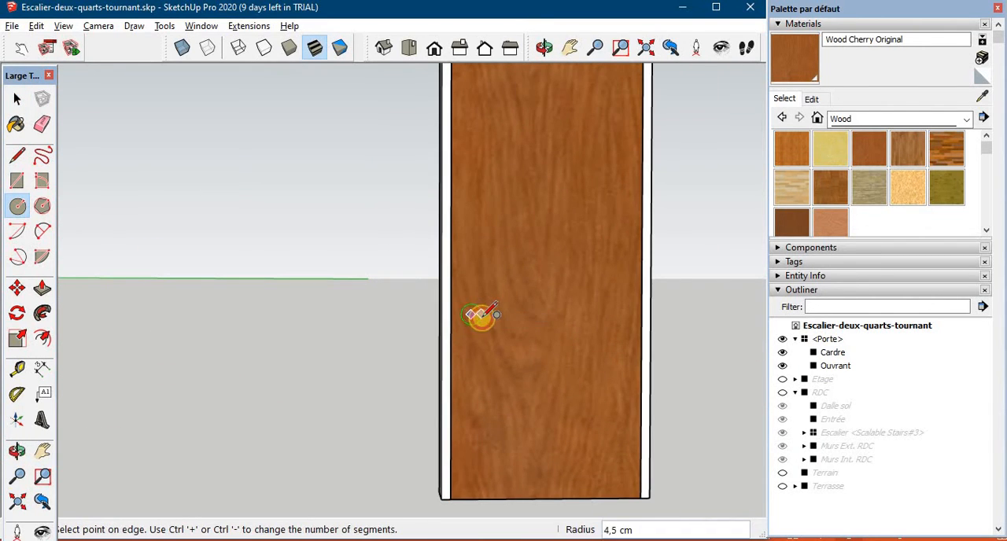
left_click(482, 316)
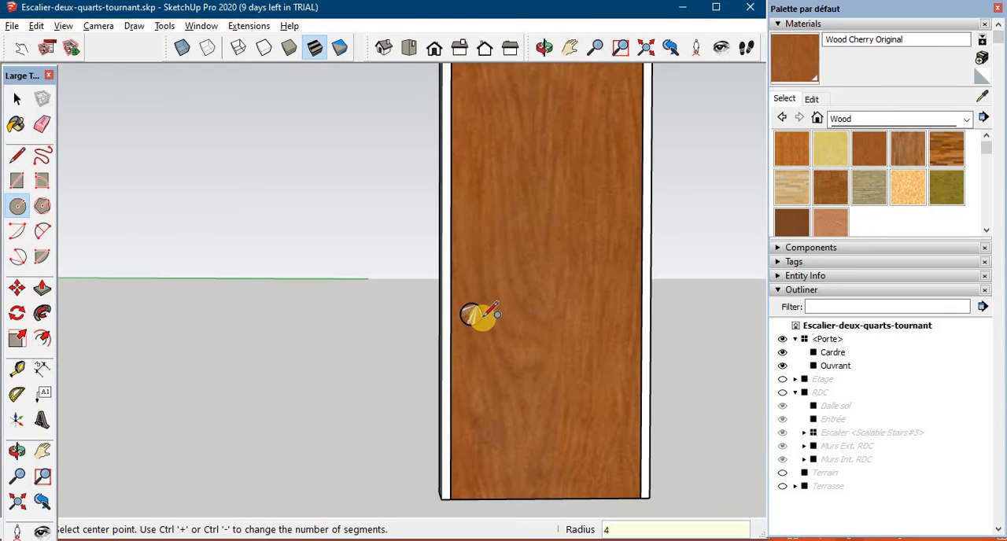
- Extrude the handle plate circle 0.5 cm out from the leaf
scroll(479, 315, "up", 1)
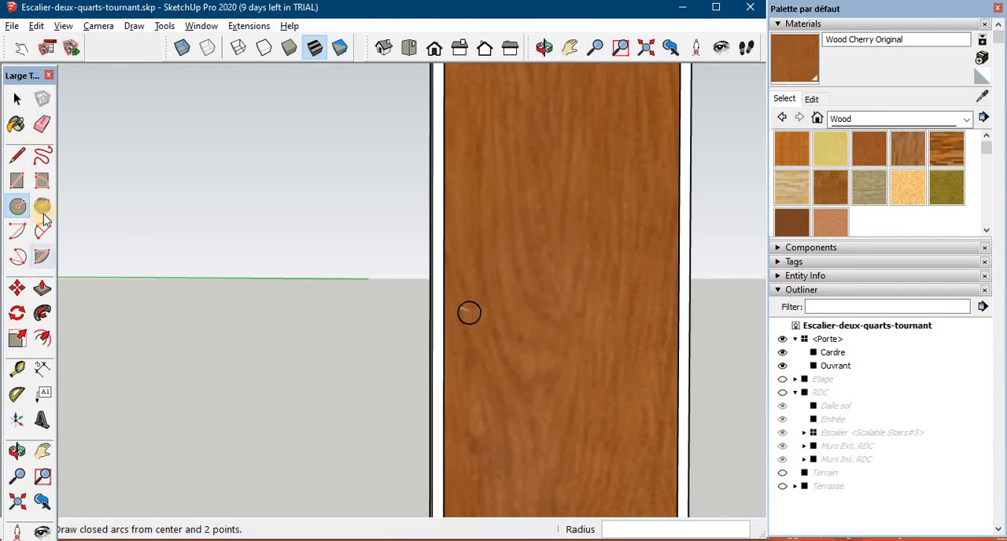
left_click(42, 287)
left_click(470, 314)
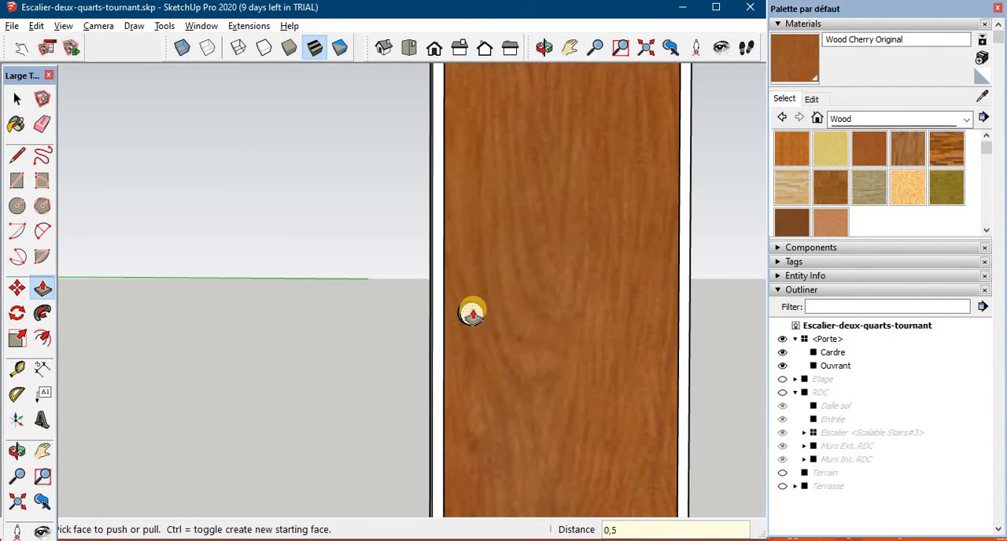
key("Return")
- Draw the handle path: a short line straight out from the plate's centre, then about 15 cm along the red axis
middle_click_drag(498, 383, 497, 380)
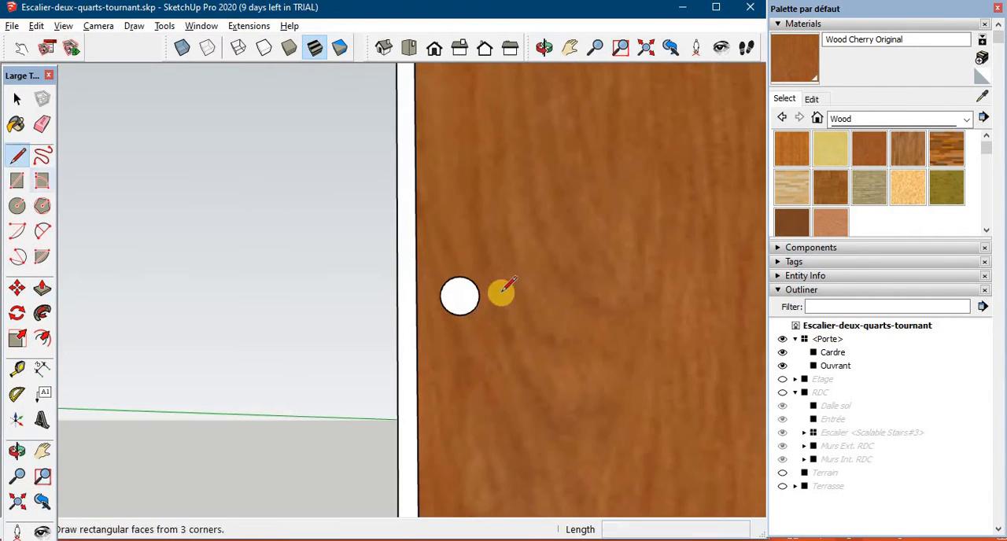
middle_click_drag(503, 291, 433, 292)
left_click(435, 295)
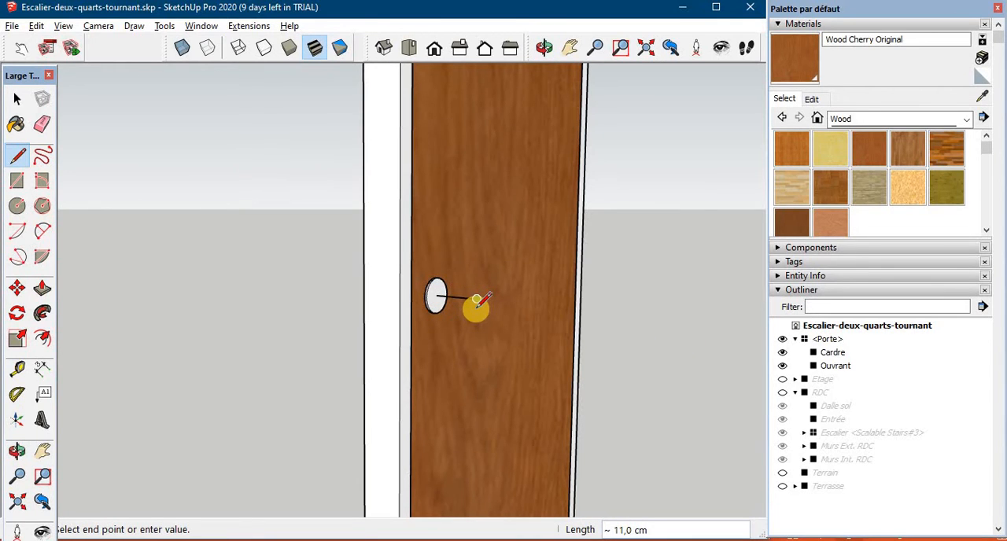
scroll(482, 309, "up", 1)
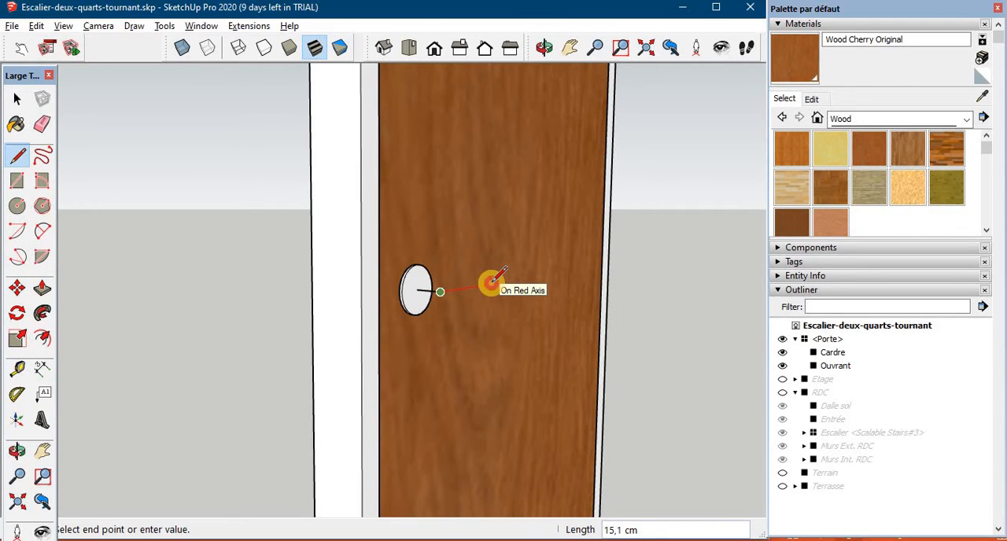
left_click(490, 282)
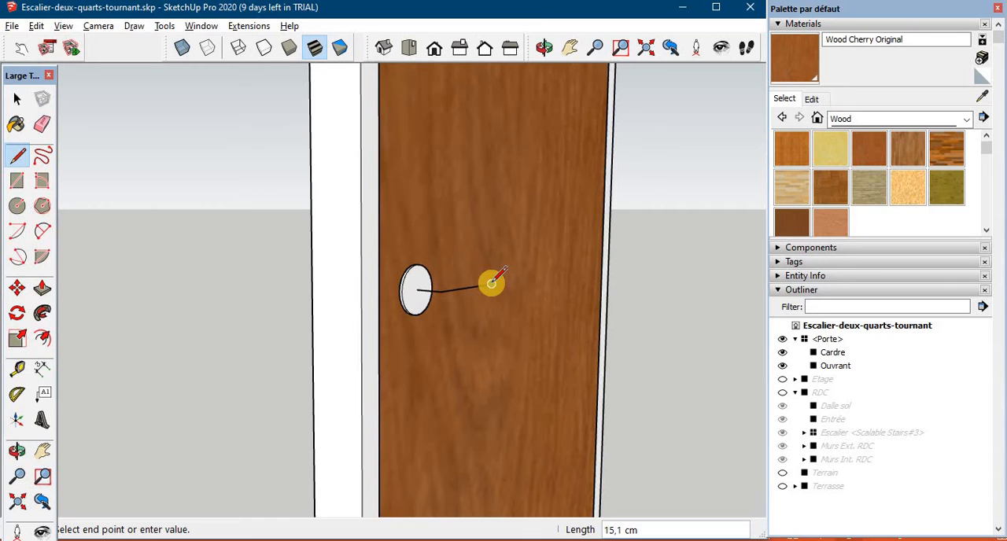
- Draw a circle of 1 cm radius at the plate's centre, where the handle path starts
scroll(490, 282, "up", 2)
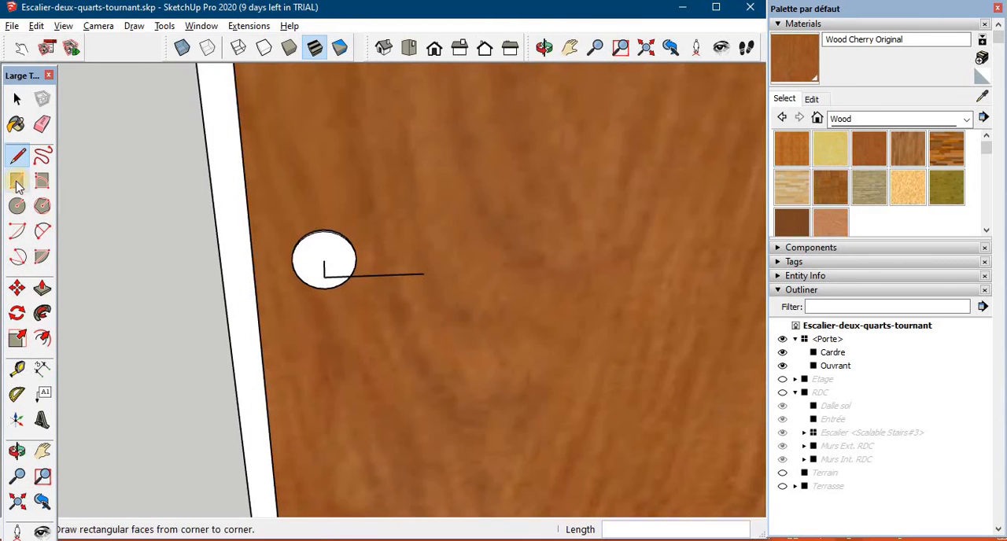
left_click(17, 205)
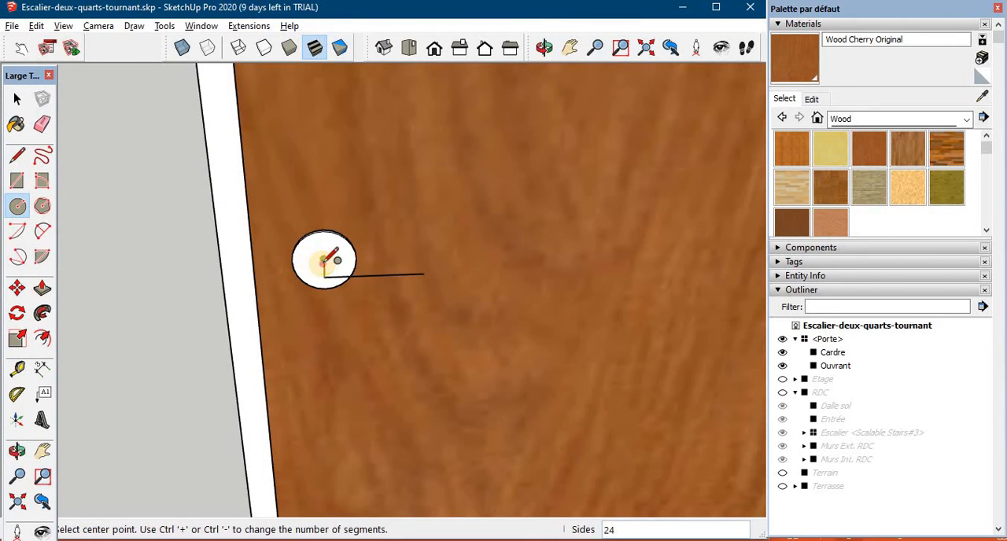
left_click(322, 262)
scroll(327, 264, "up", 3)
left_click(333, 246)
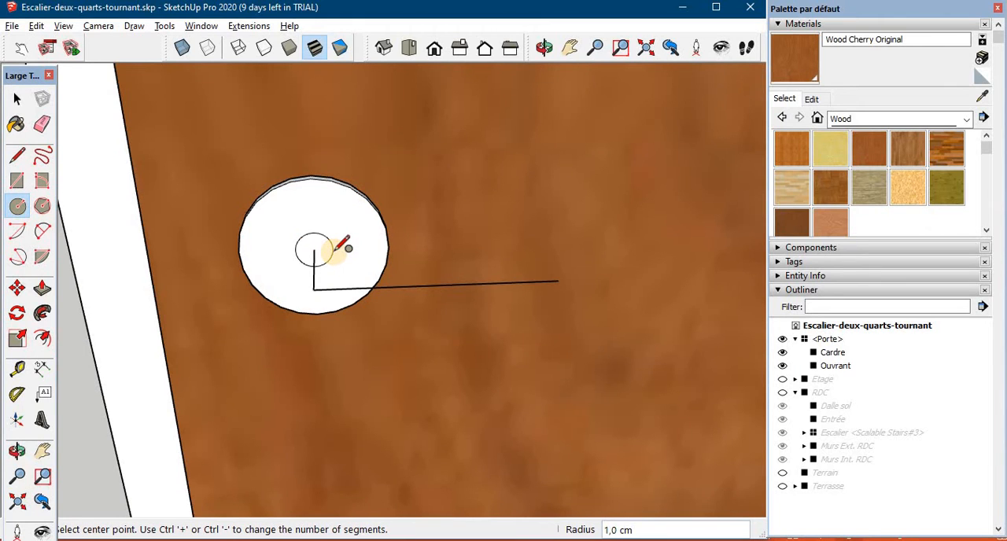
scroll(311, 299, "down", 1)
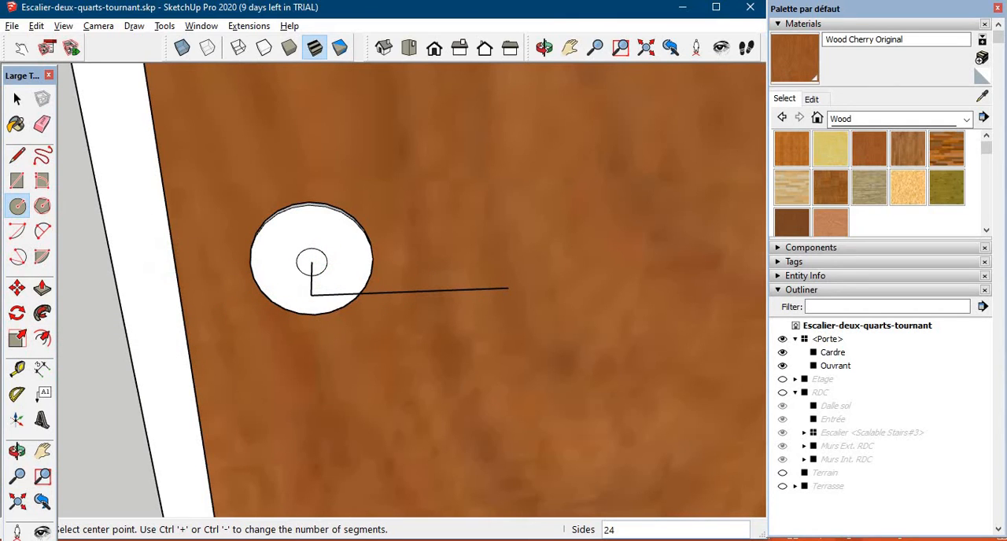
- Sweep the small circle along the two-line path with Follow Me to form the lever handle
key("space")
left_click(310, 293)
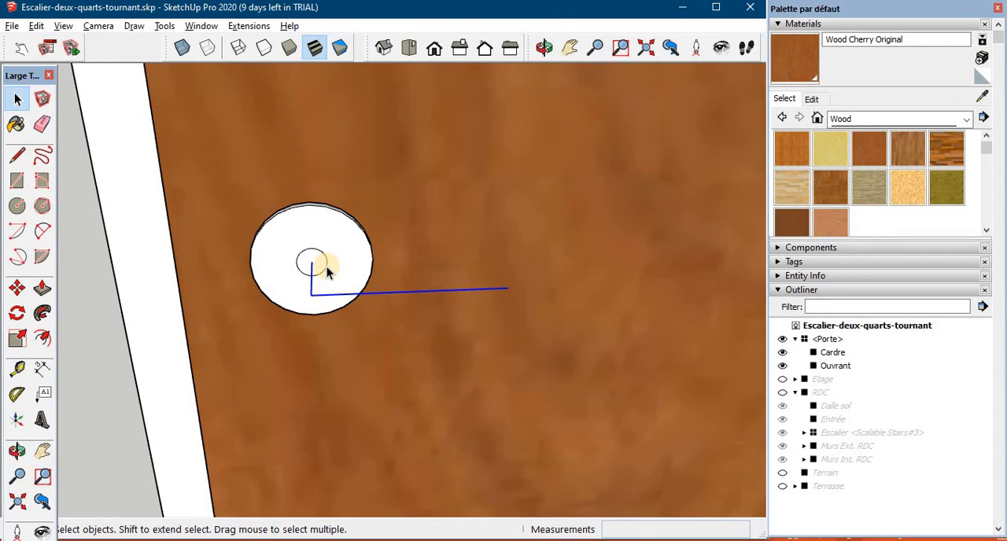
left_click(42, 314)
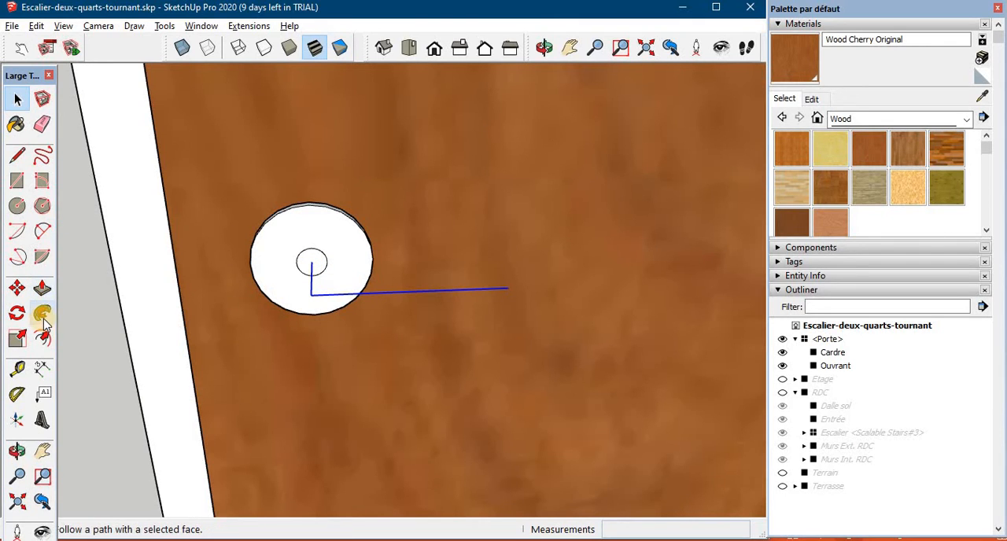
left_click(316, 254)
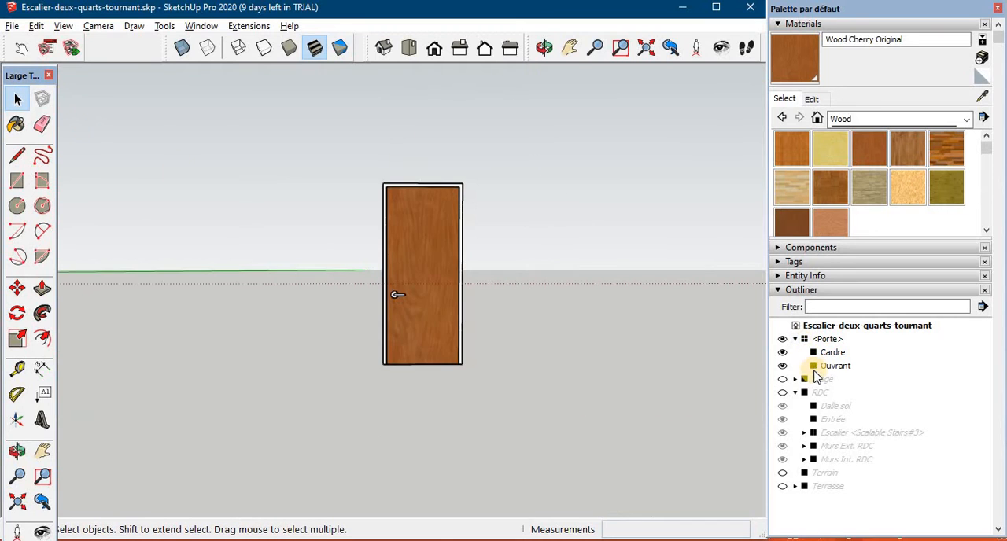
- Group the handle and its plate as Poignée and move that group into the Porte component
scroll(405, 307, "up", 5)
right_click(356, 275)
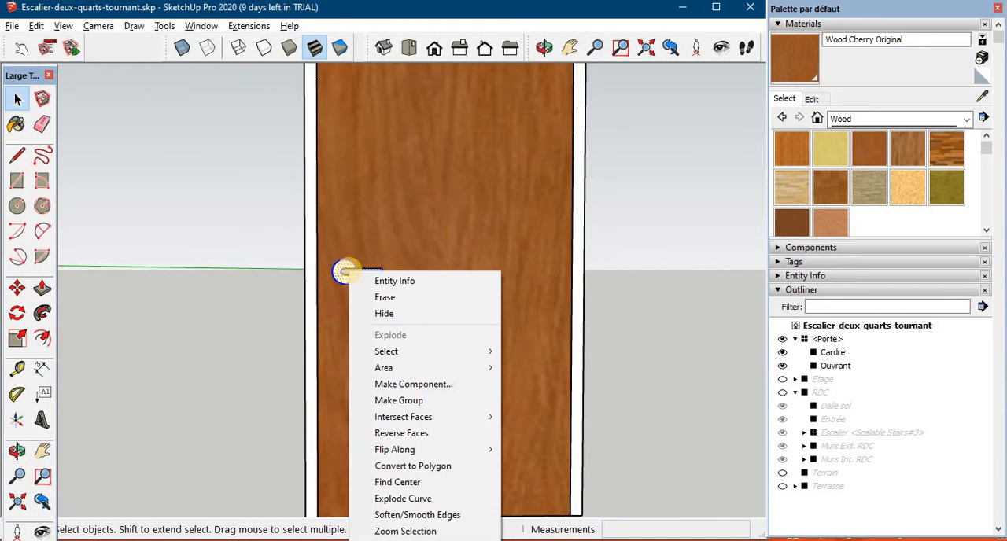
left_click(398, 400)
double_click(833, 394)
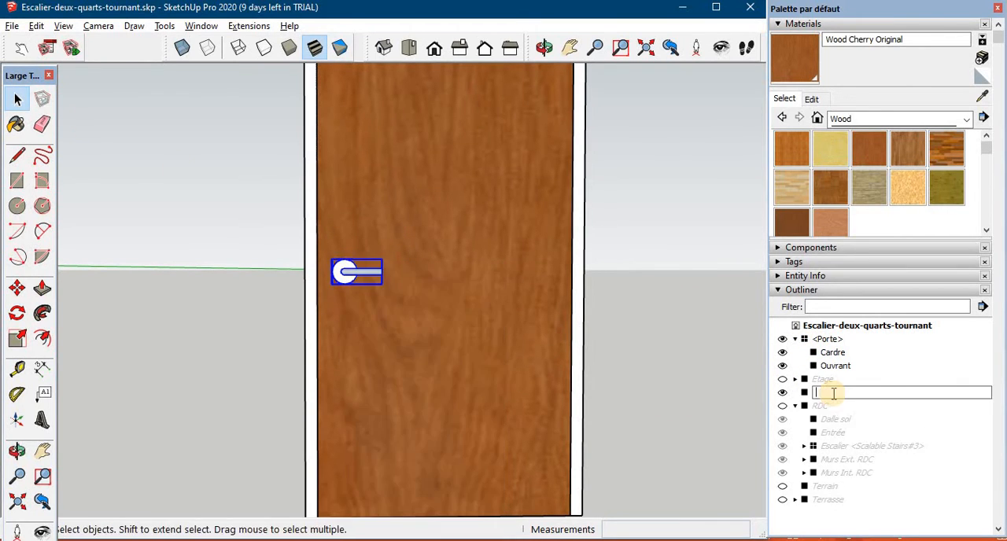
type("Poignée")
key("Tab")
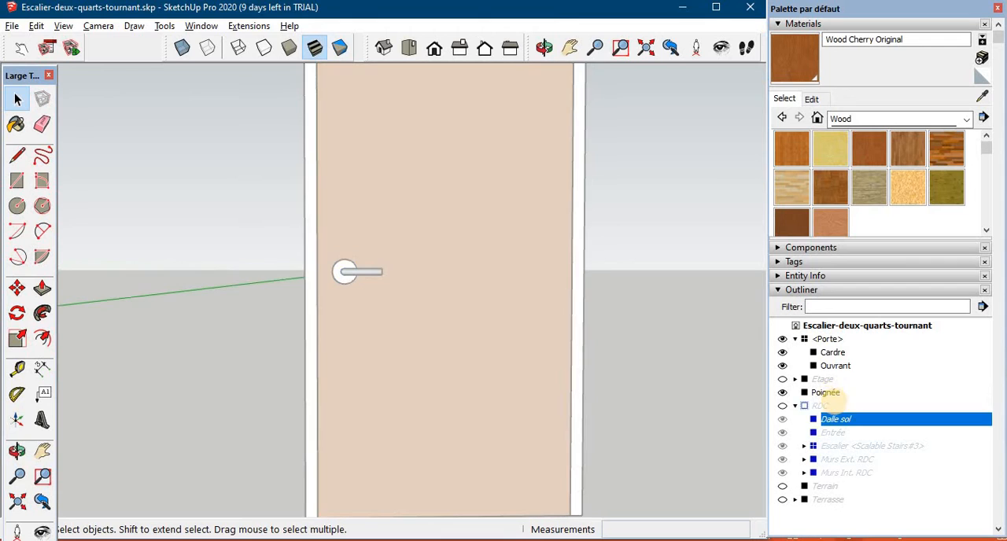
left_click(833, 393)
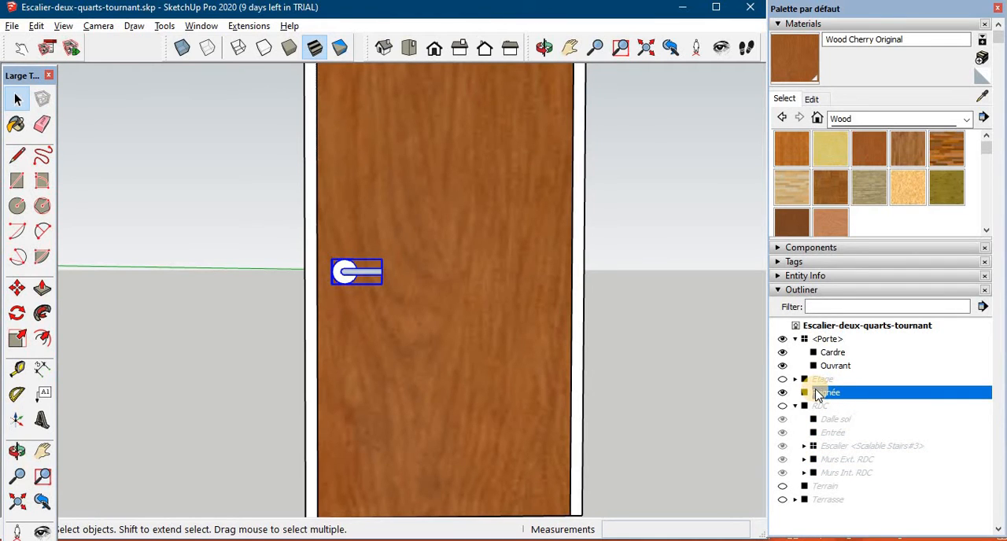
left_click_drag(816, 394, 830, 340)
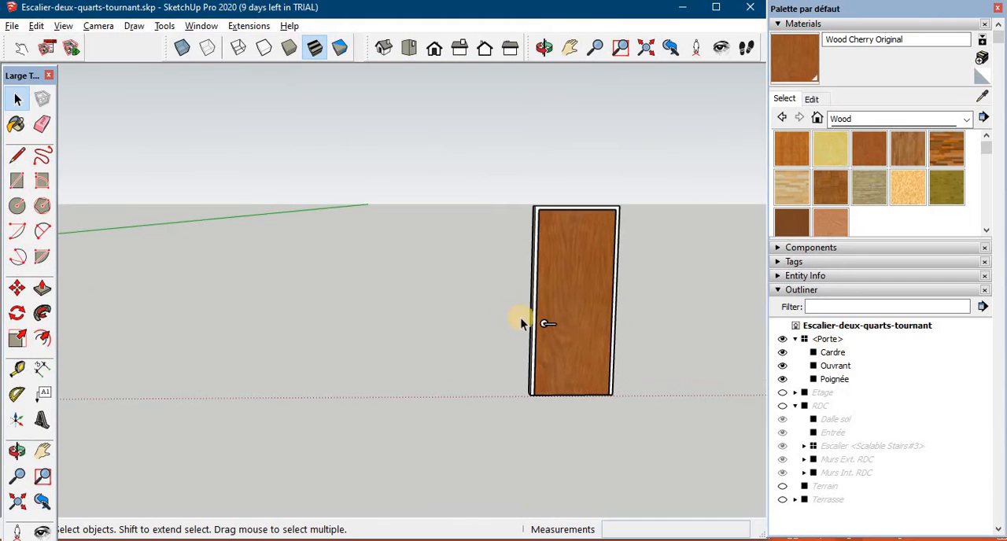
- Copy the Porte door twice in a row along the red axis, placing the first copy about 175 cm away
left_click(606, 346)
key("m")
left_click(573, 368)
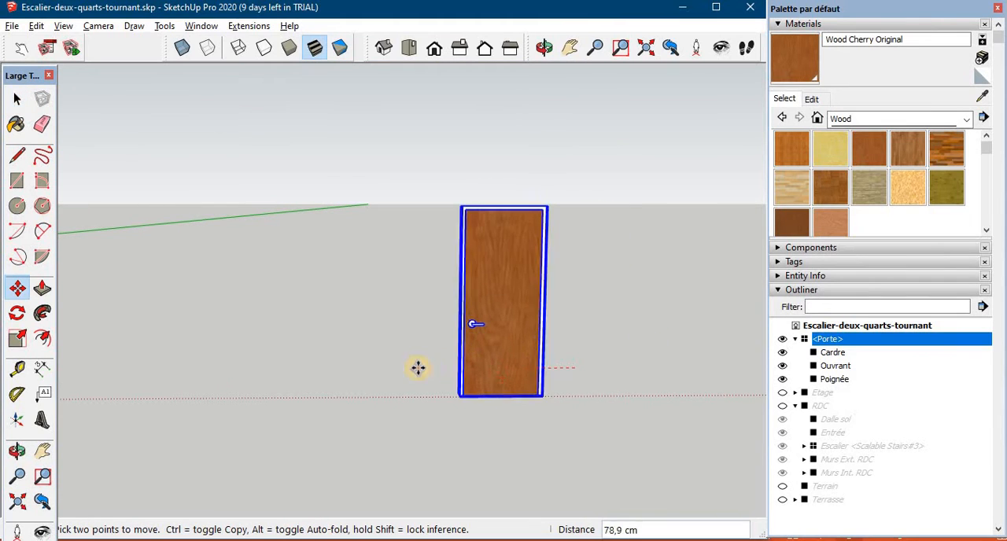
key("ctrl")
left_click(417, 368)
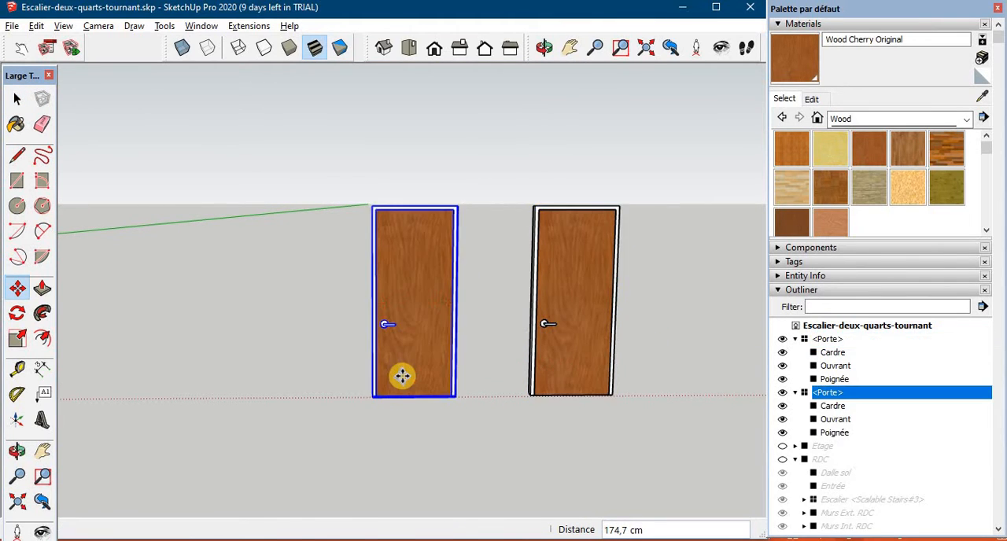
left_click(411, 372)
key("ctrl")
left_click(291, 375)
- Delete one surplus door copy and hide the two remaining Porte components
mouse_move(275, 292)
middle_mouse_down()
mouse_move(207, 244)
mouse_move(285, 297)
middle_mouse_up()
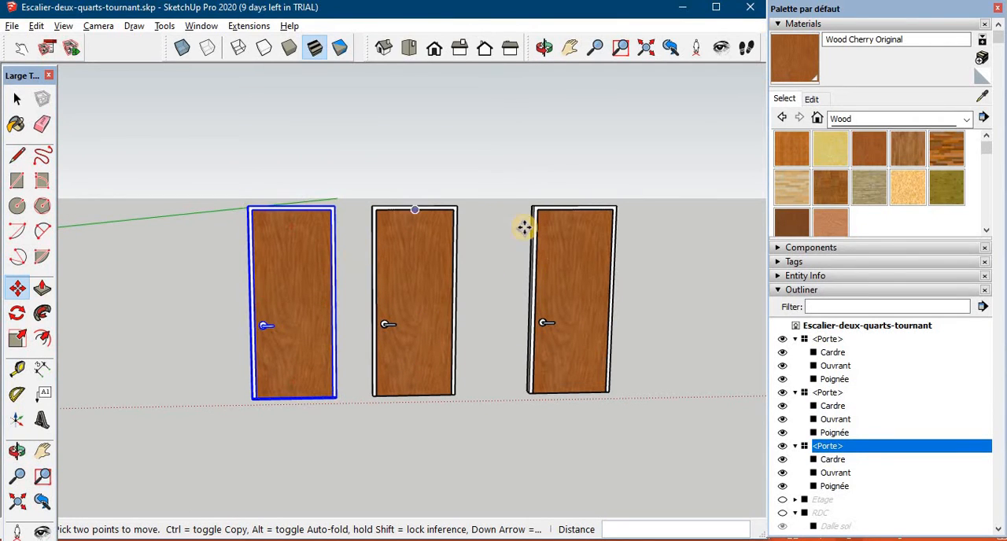
scroll(489, 309, "down", 5)
left_click(783, 446)
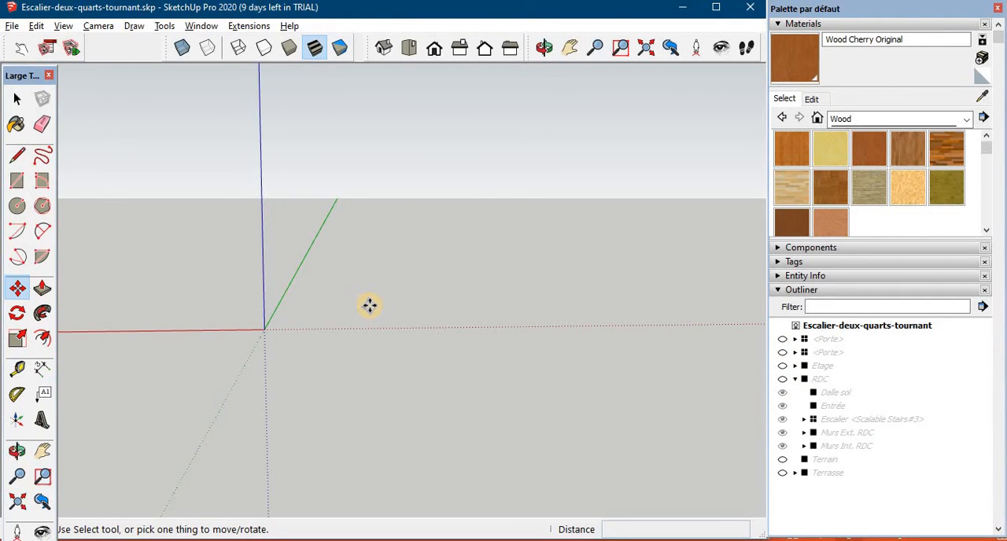
- Open the 3D Warehouse and search for "Main entrance door"
left_click(201, 25)
left_click(241, 141)
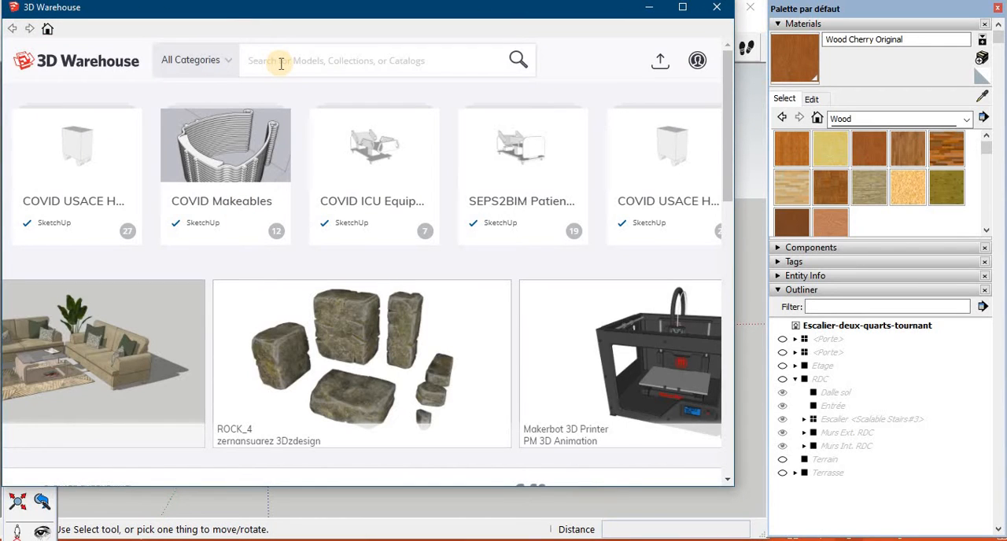
left_click(281, 64)
type("Mai")
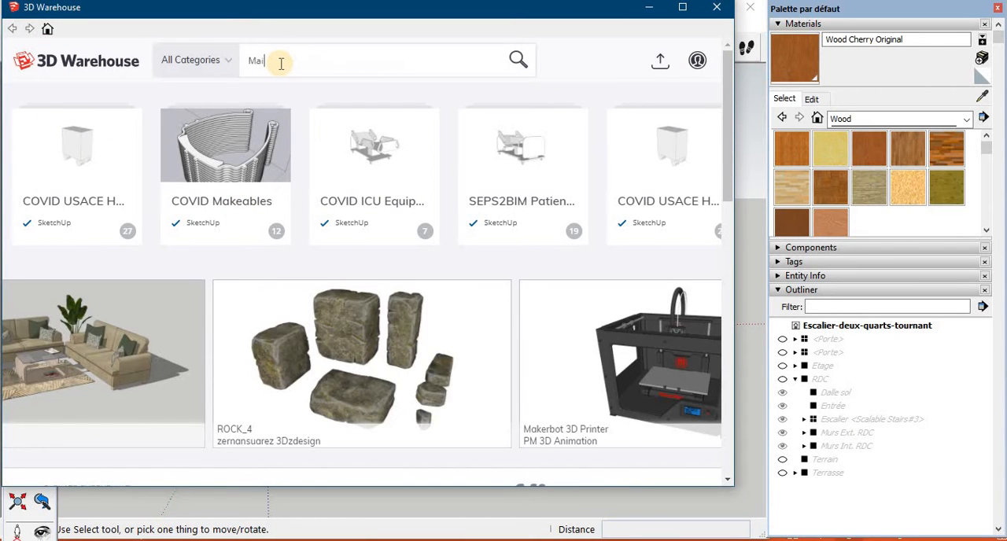
type("n entrance ")
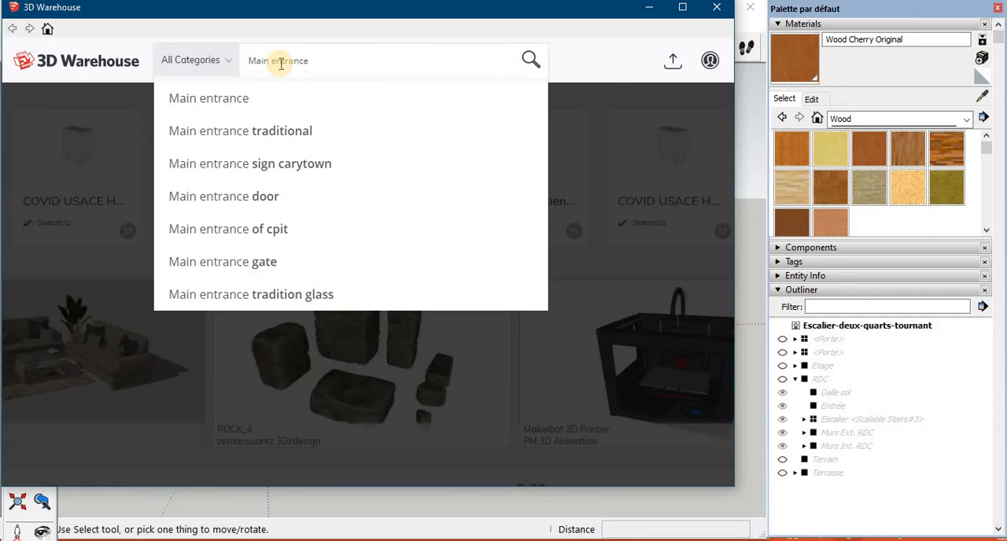
type("door")
key("Return")
- Load the Main Entrance Door model with the wood frame and glazed side panel directly into the house model
mouse_move(724, 109)
left_mouse_down()
mouse_move(722, 188)
mouse_move(721, 123)
left_mouse_up()
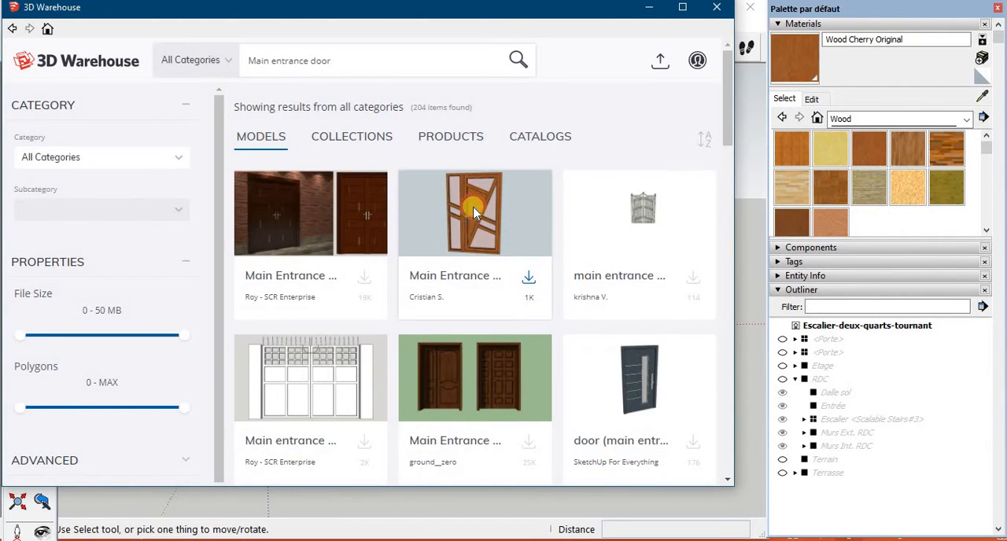
left_click(474, 212)
left_click(465, 330)
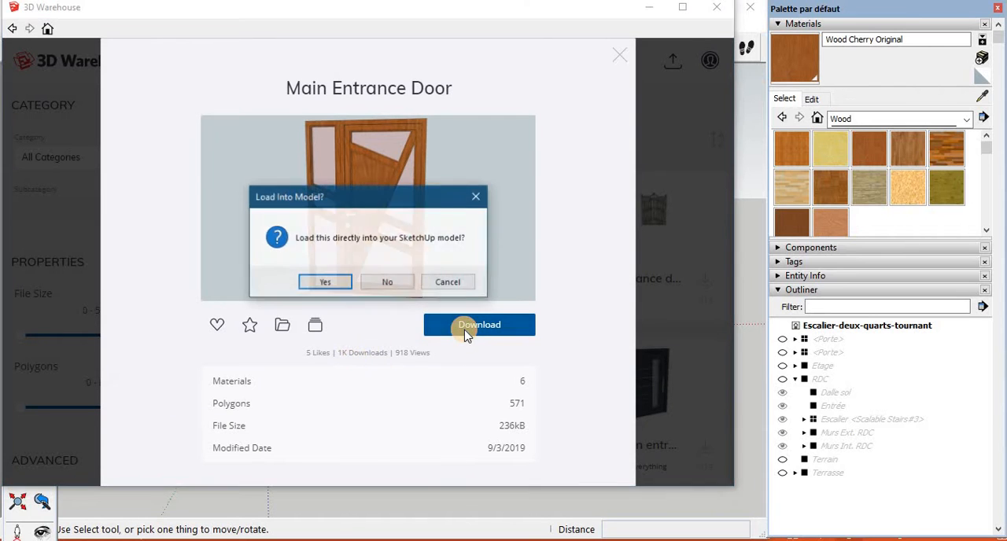
left_click(323, 283)
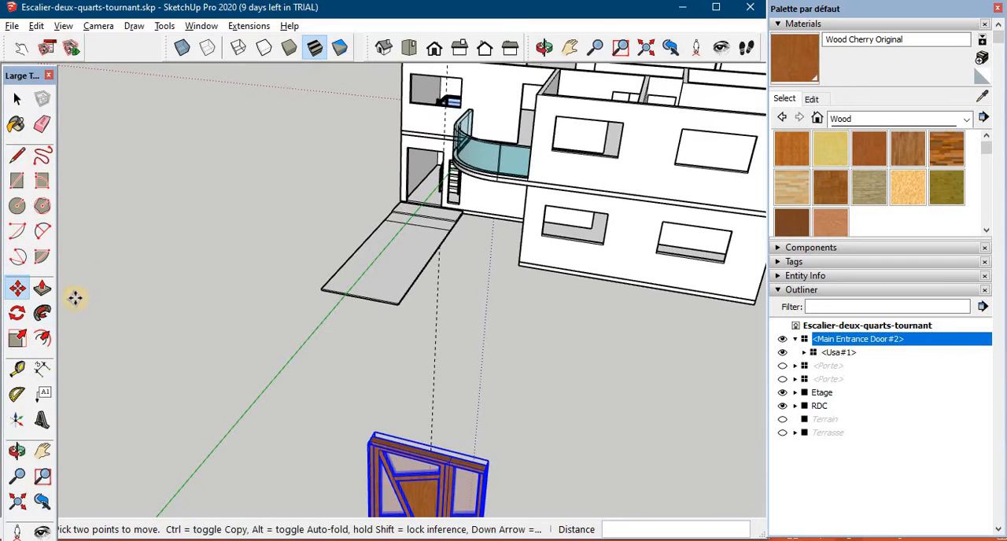
- Measure the width and height of the ground-floor entrance opening in front of the walkway
middle_click_drag(329, 238, 340, 310)
scroll(340, 310, "up", 6)
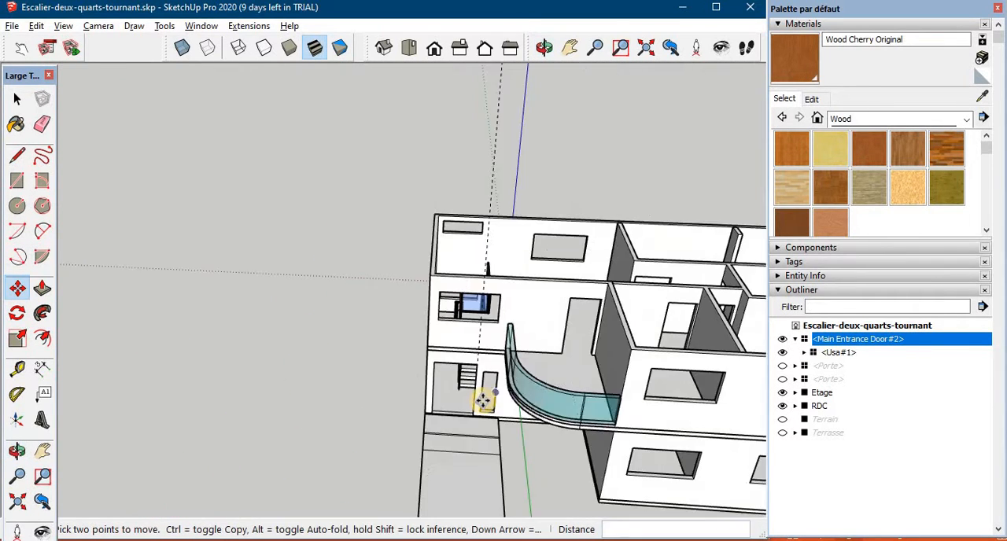
left_click(17, 368)
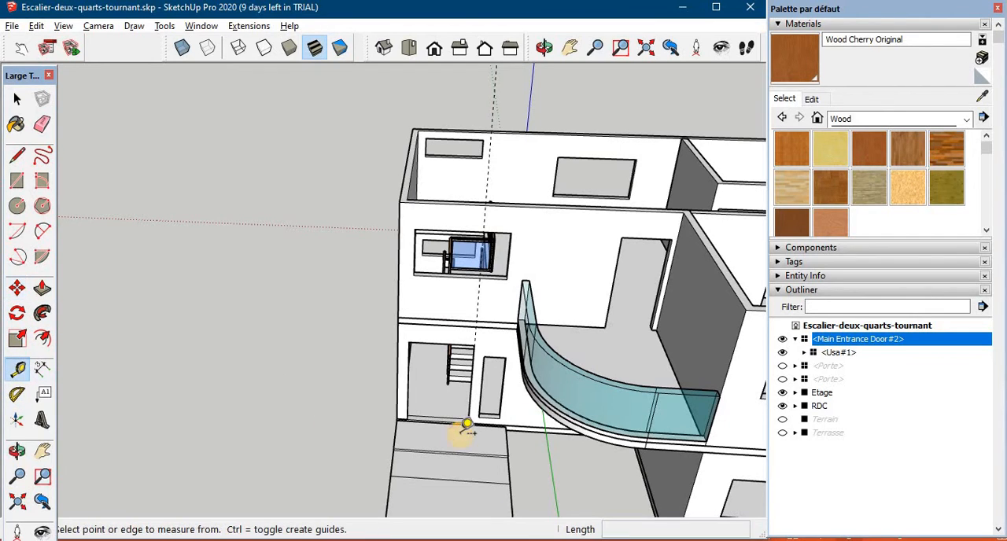
left_click(409, 401)
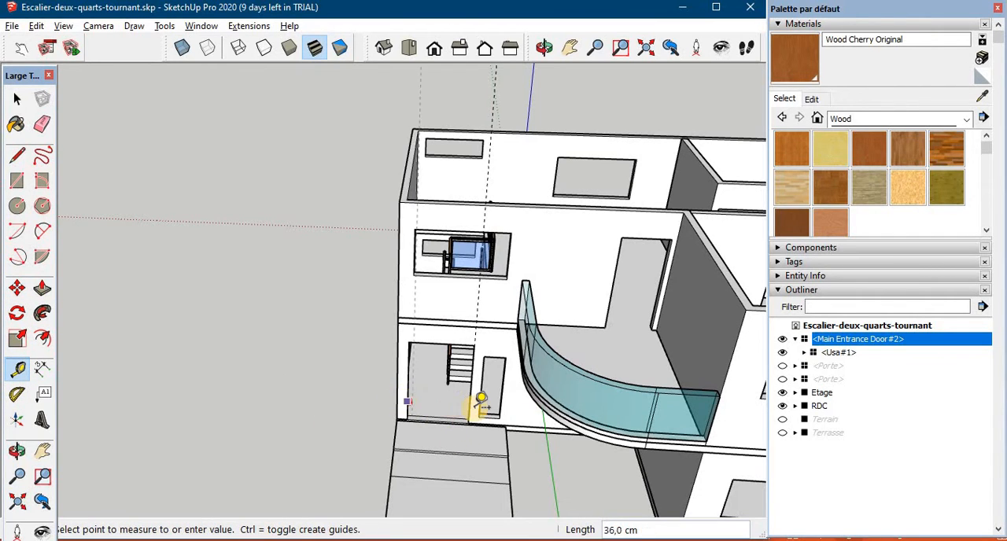
left_click(480, 399)
left_click(460, 346)
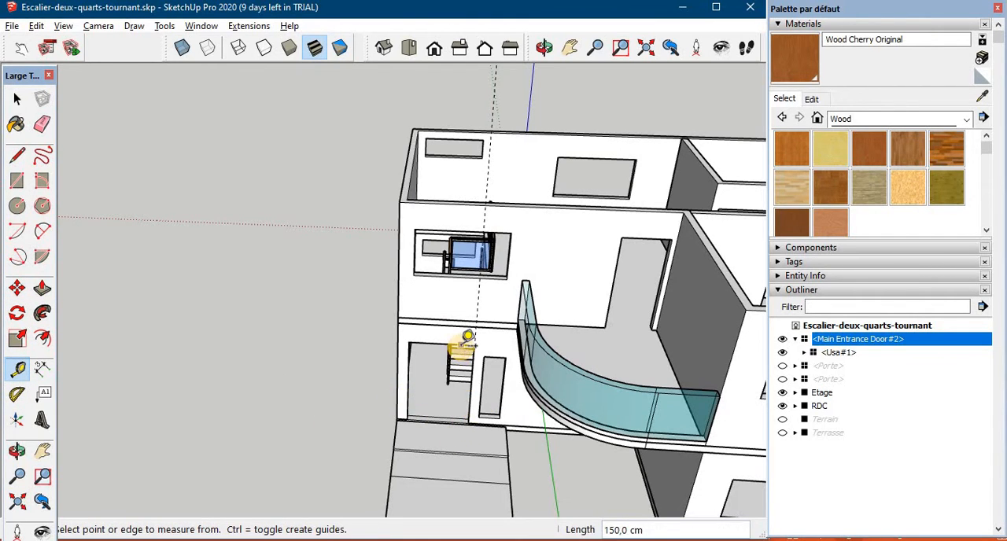
left_click(458, 409)
- Measure the width of the imported main entrance door between its outer frame edges
scroll(452, 413, "down", 8)
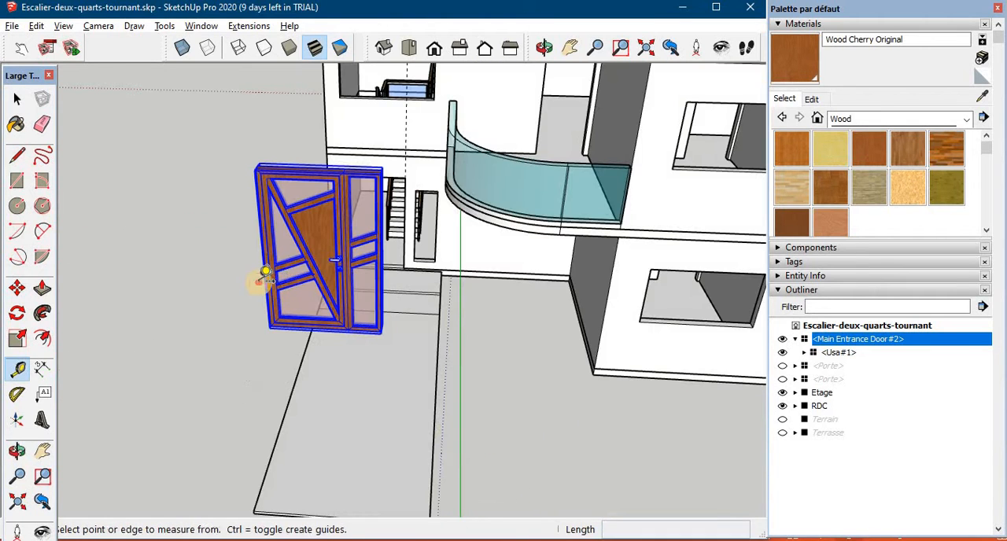
left_click(264, 275)
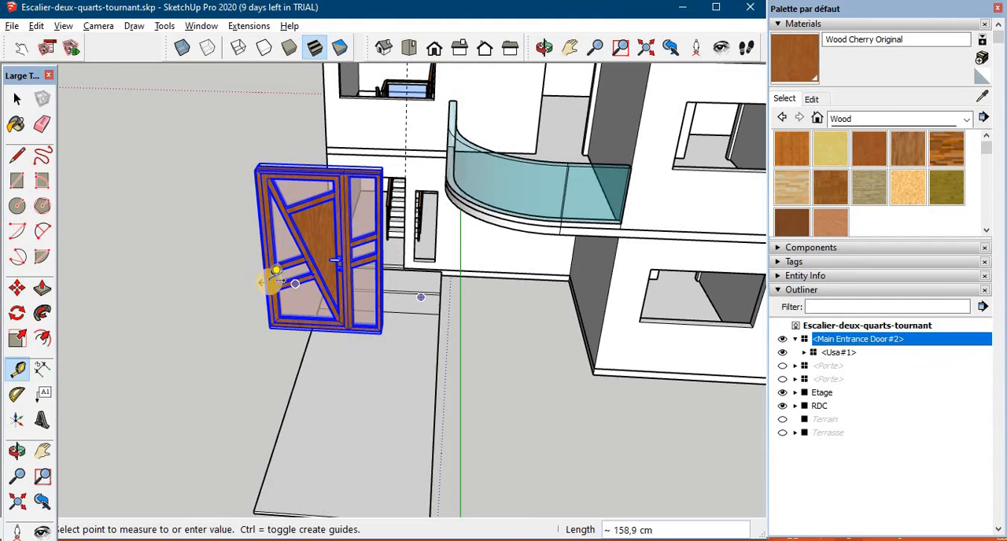
type("230")
key("Return")
left_click(268, 278)
scroll(378, 293, "up", 3)
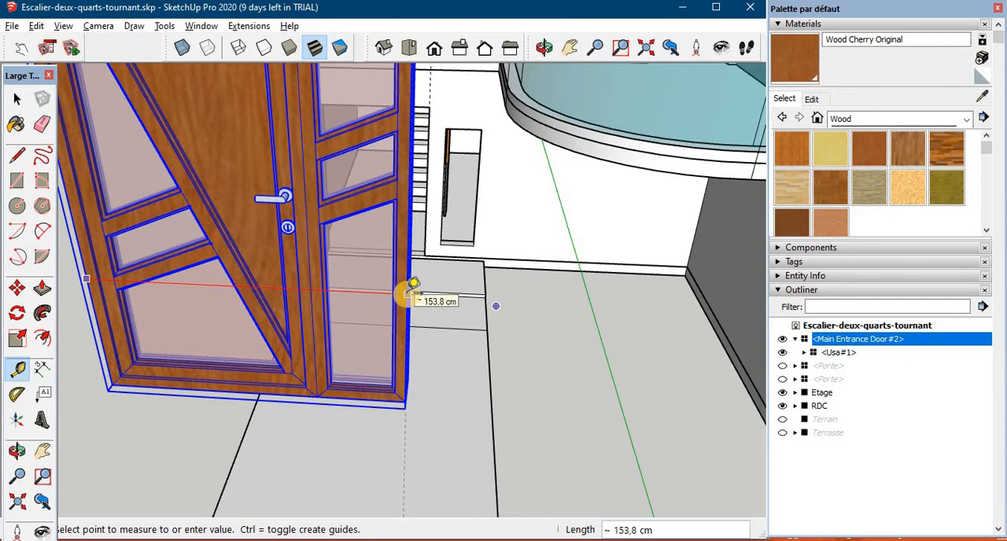
key("Escape")
scroll(381, 289, "down", 3)
left_click(302, 90)
key("Escape")
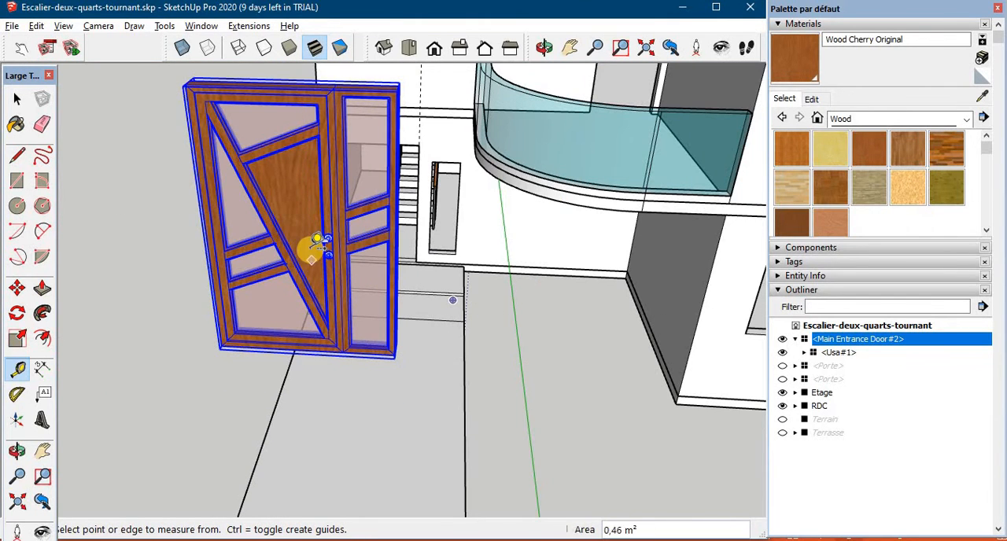
- Move the main entrance door by its lower corner to the lower corner of the ground-floor entrance opening
scroll(310, 249, "down", 2)
middle_click_drag(296, 242, 304, 433, "shift")
key("space")
left_click_drag(403, 322, 288, 356)
middle_click_drag(288, 356, 155, 446)
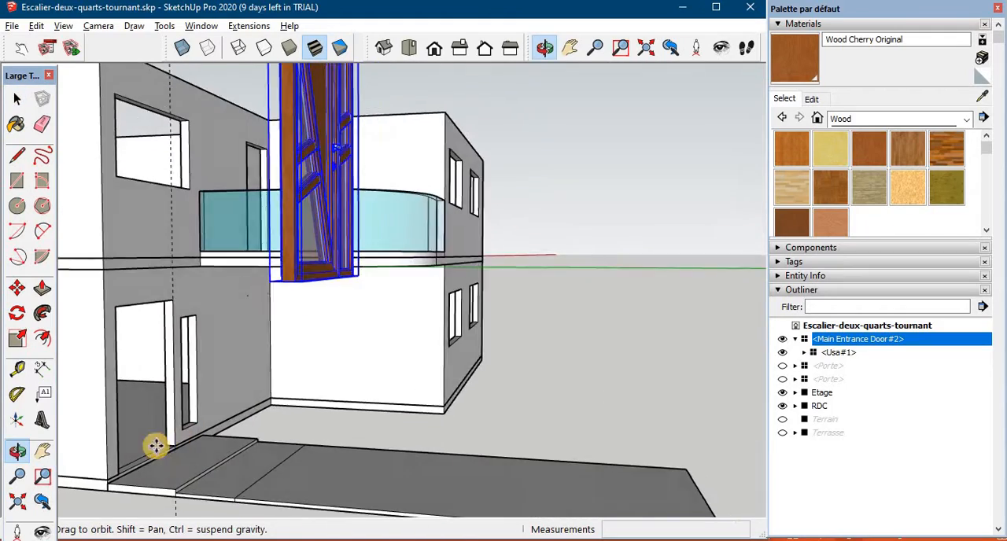
key("m")
middle_click_drag(194, 399, 288, 311, "shift")
middle_click_drag(243, 378, 220, 419)
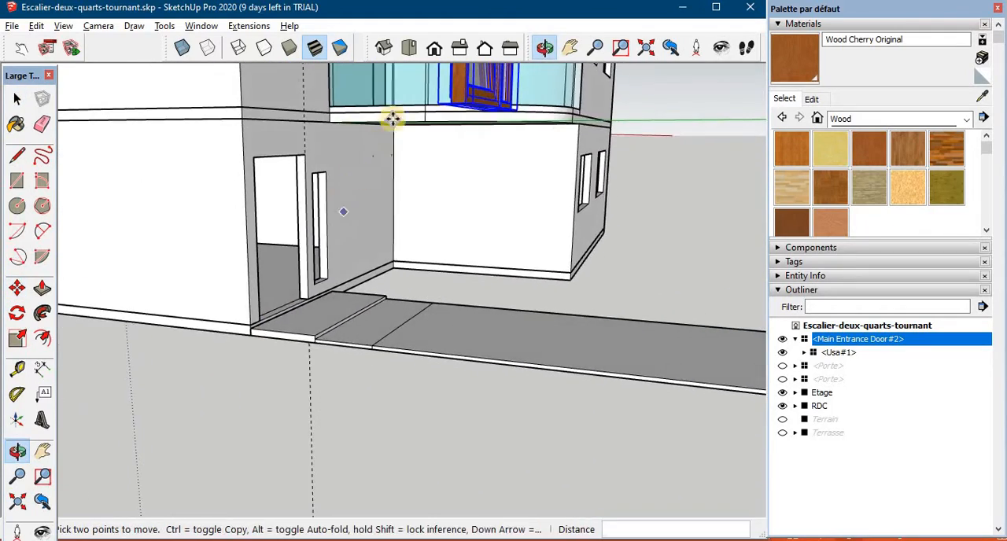
left_click(445, 104)
left_click(264, 326)
- Move the door by its lower front corner onto the wall opening's lower corner so it sits inside the entrance
scroll(263, 326, "up", 4)
middle_click_drag(254, 330, 300, 358)
left_click(255, 396)
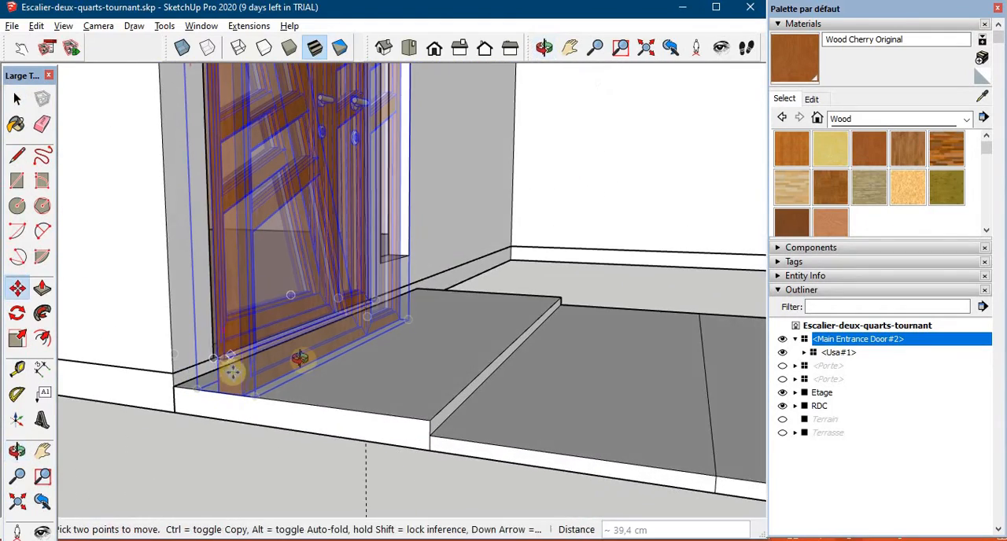
left_click(213, 357)
- Scale the main entrance door to fit the edges of the entrance opening
middle_click_drag(188, 370, 285, 339)
scroll(422, 323, "down", 1)
middle_click_drag(342, 309, 312, 288)
scroll(398, 256, "down", 2)
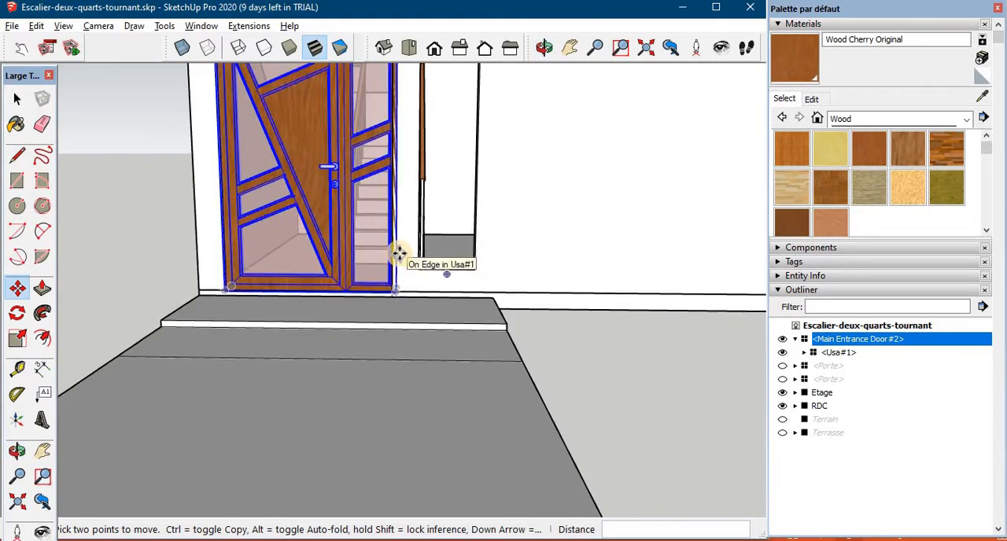
scroll(397, 248, "down", 2)
middle_click_drag(391, 228, 386, 309)
scroll(370, 236, "up", 5)
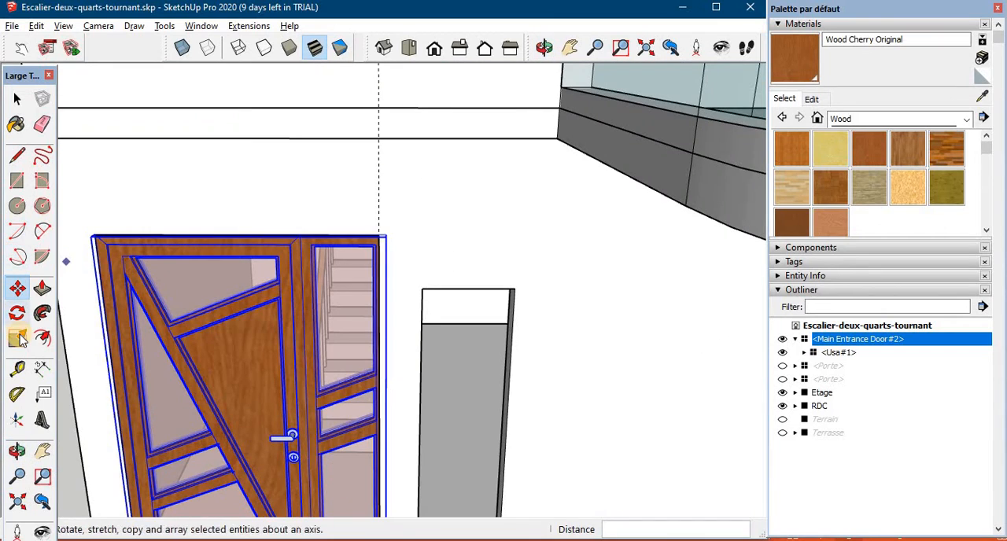
left_click(18, 338)
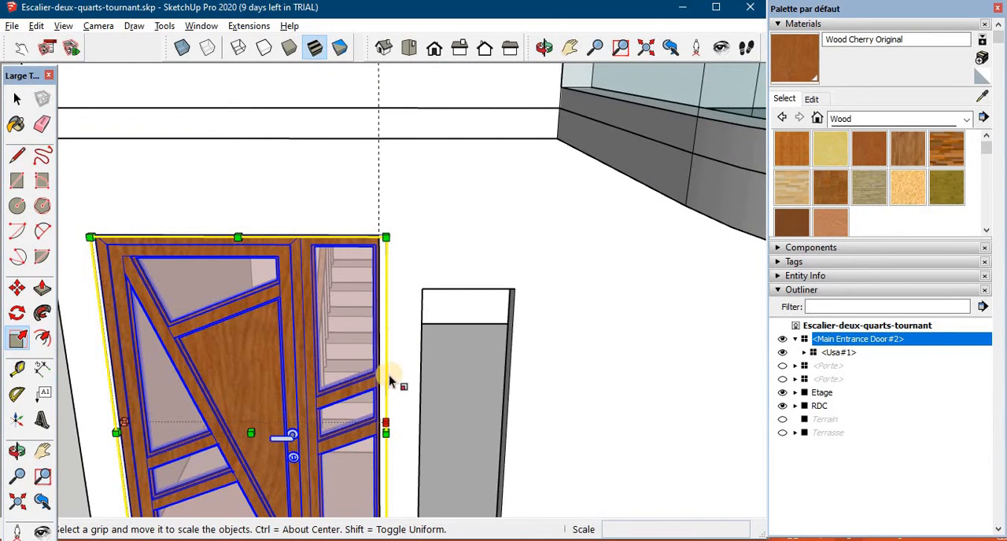
key("space")
left_click(381, 435)
middle_click_drag(380, 435, 596, 326)
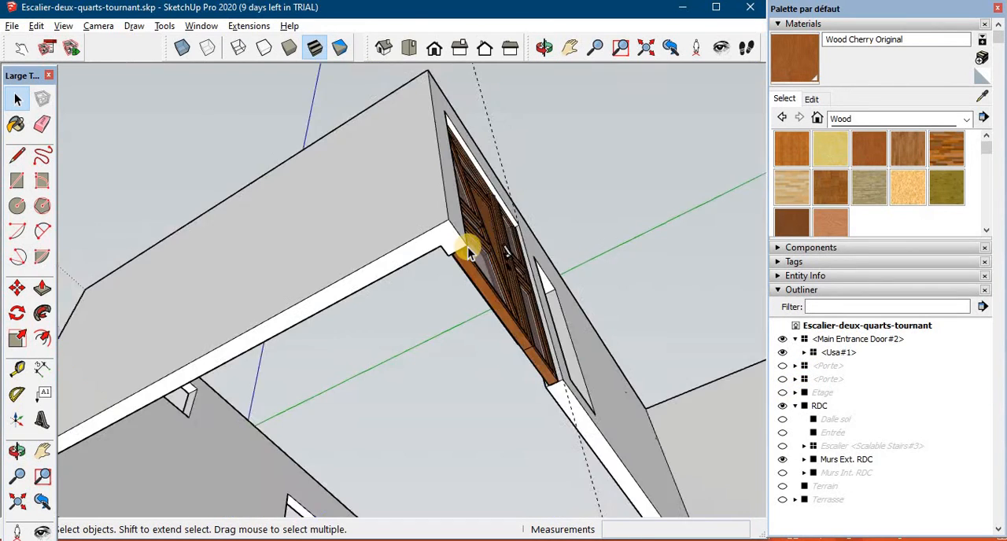
- Move the main entrance door in the depth of the opening to align its frame with the exterior wall
scroll(467, 249, "up", 4)
middle_click_drag(468, 249, 448, 208)
scroll(445, 220, "up", 5)
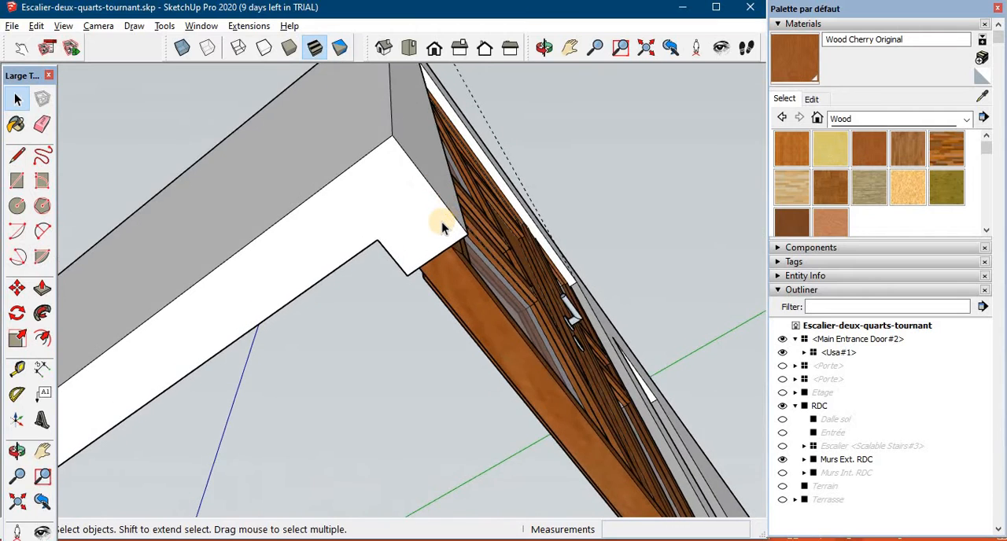
left_click(410, 307)
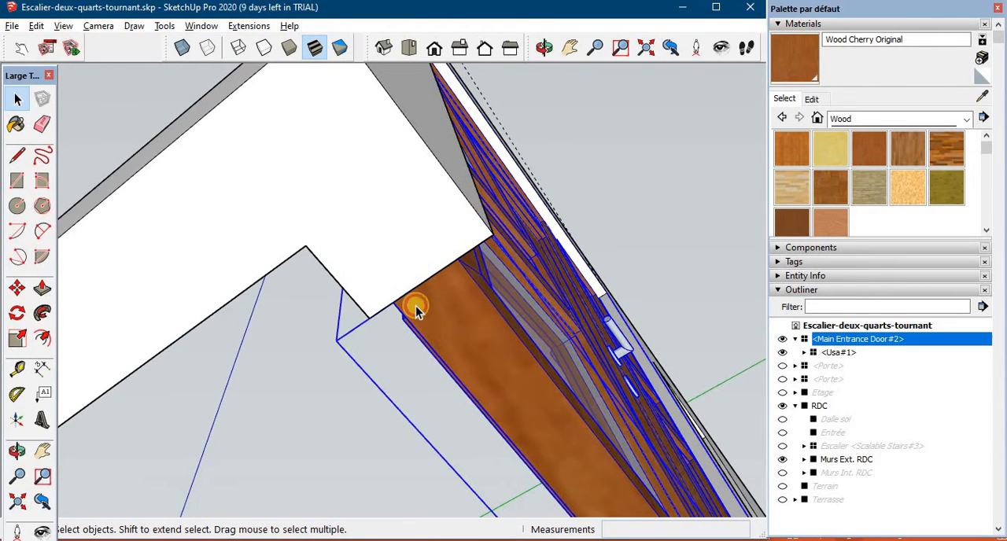
key("m")
left_click(378, 313)
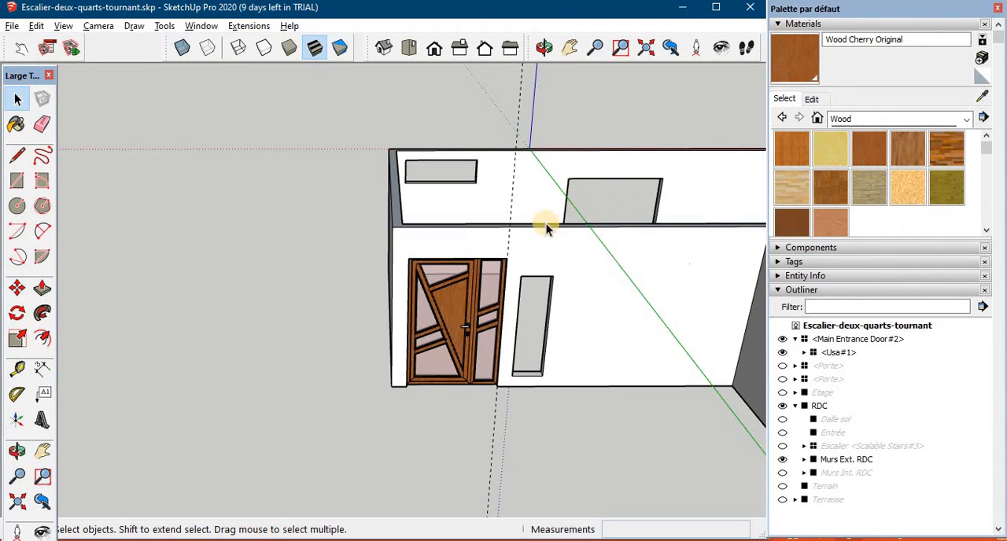
middle_click_drag(533, 344, 602, 281)
scroll(467, 291, "up", 4)
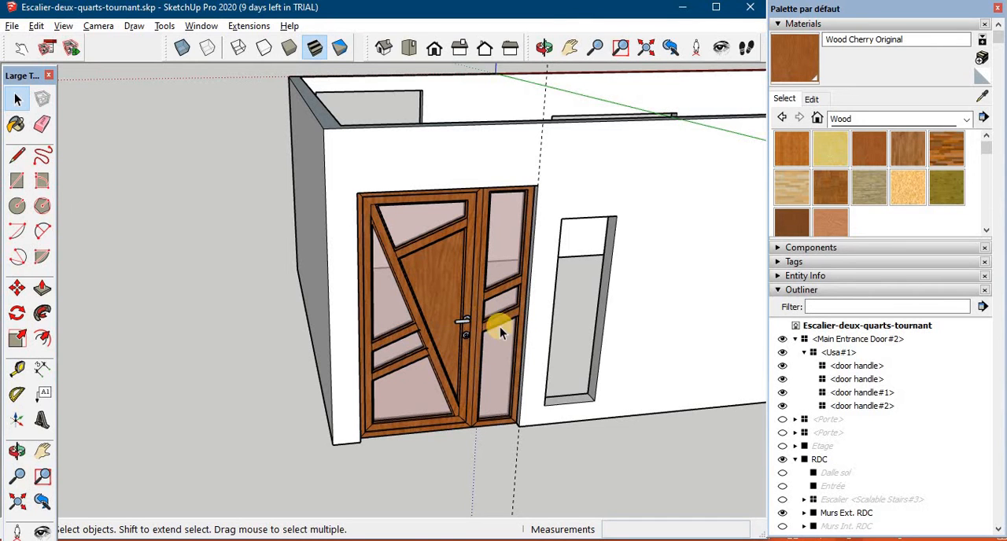
middle_click_drag(620, 266, 609, 406)
scroll(621, 333, "down", 5)
middle_click_drag(621, 333, 535, 260)
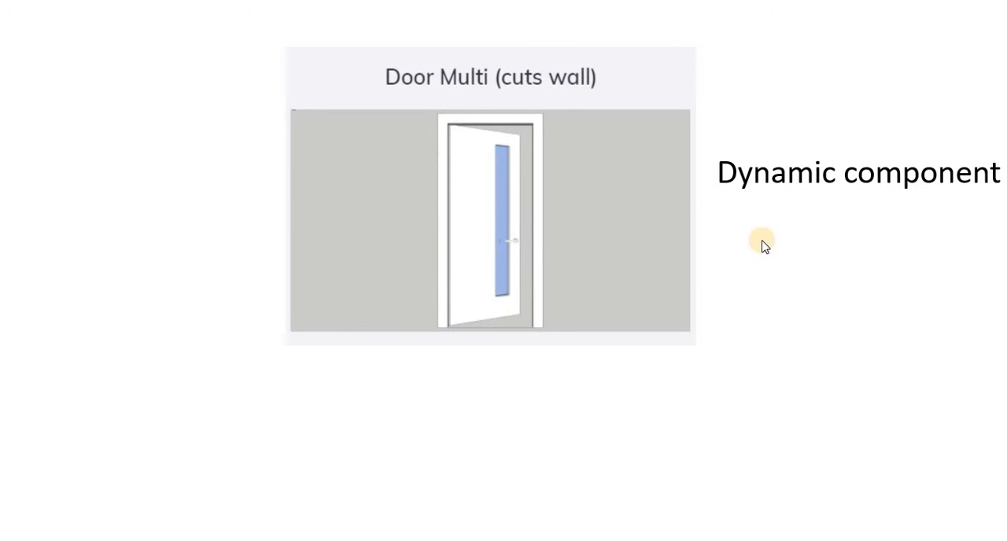
left_click(608, 419)
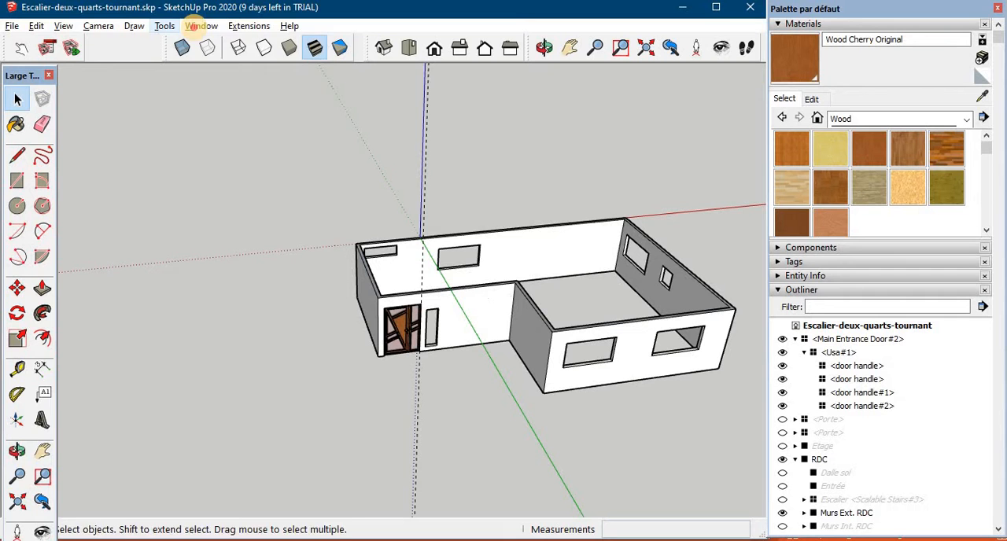
- Find Door Multi (cuts wall) in the 3D Warehouse by searching "door multi" and load it directly into the model
left_click(201, 25)
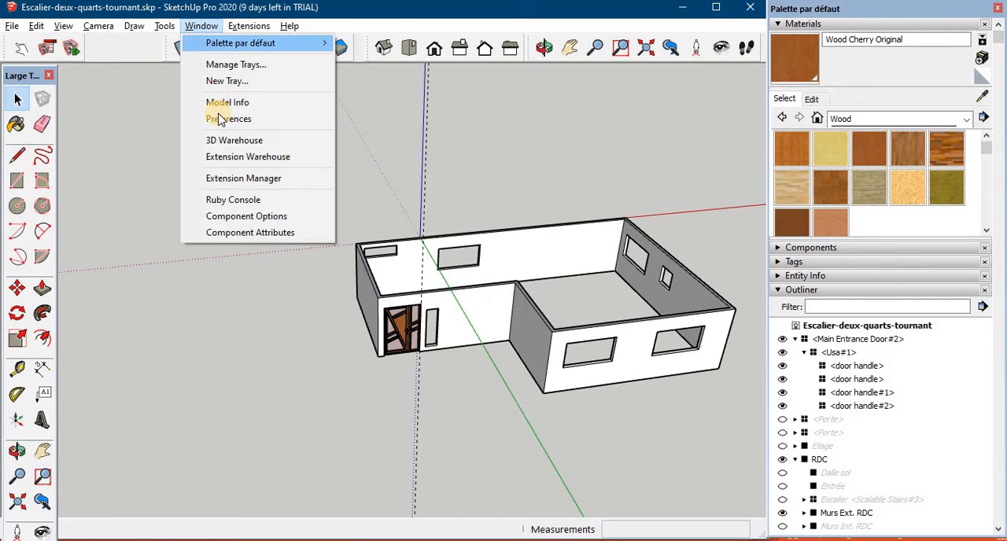
left_click(247, 140)
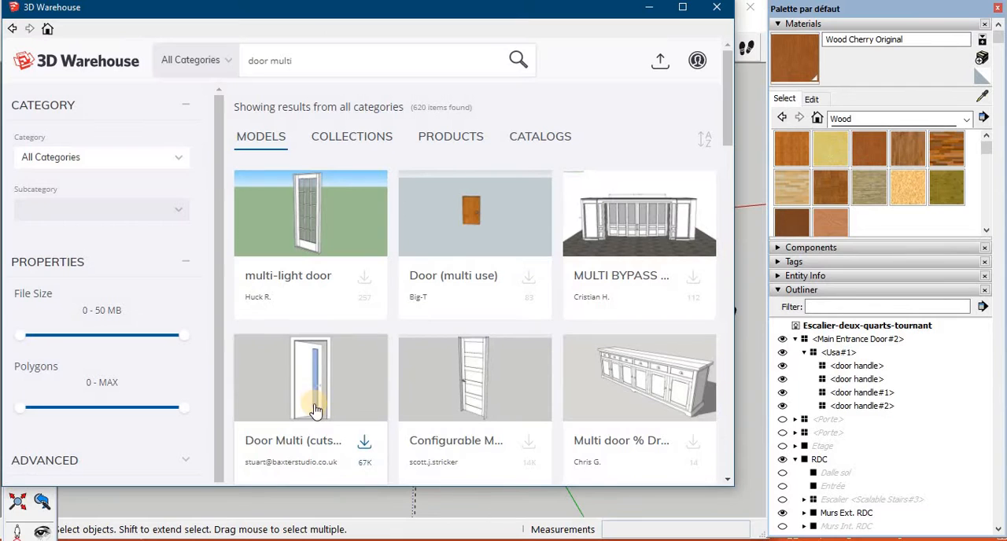
left_click(326, 393)
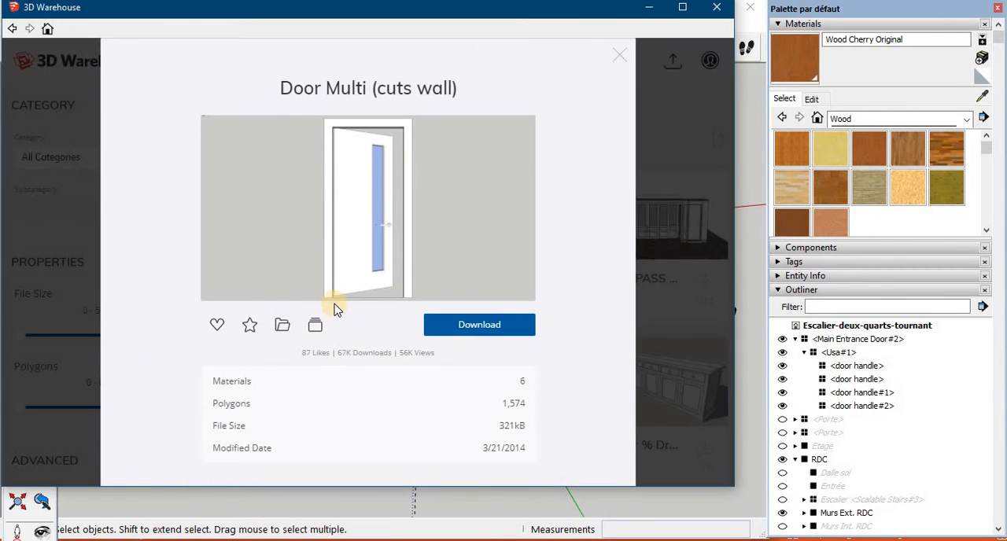
left_click(479, 324)
left_click(326, 281)
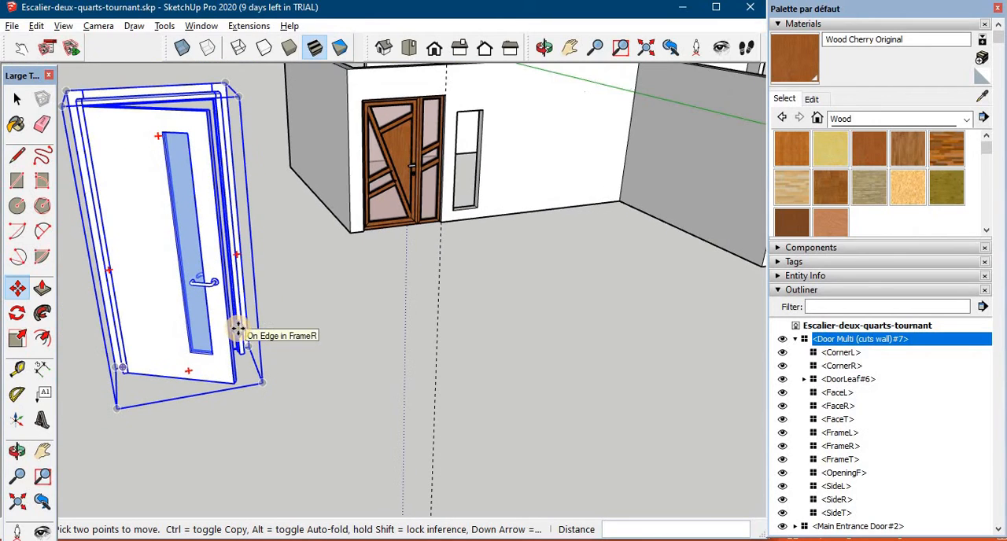
- Measure the width and height of the front door opening in the ground-floor interior walls
scroll(226, 321, "down", 5)
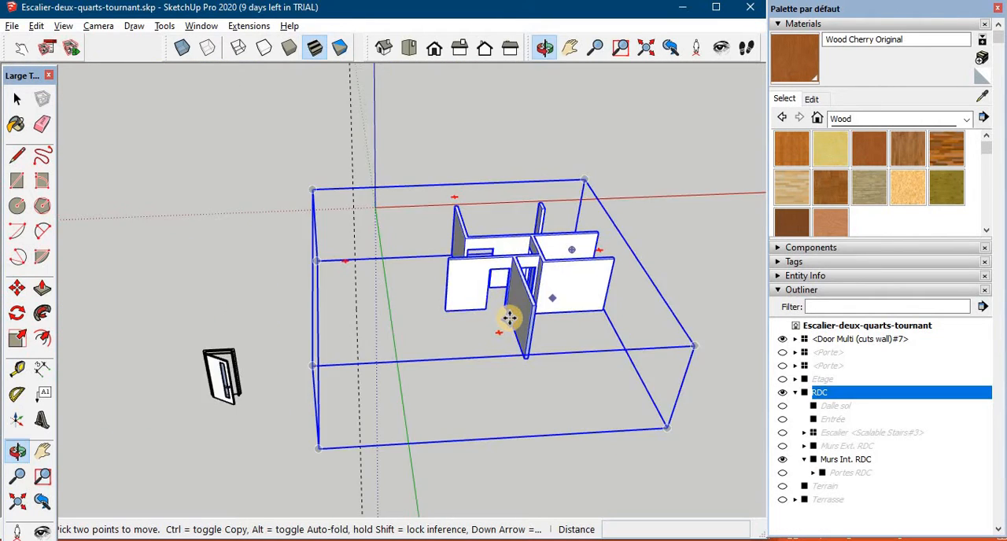
scroll(510, 315, "up", 4)
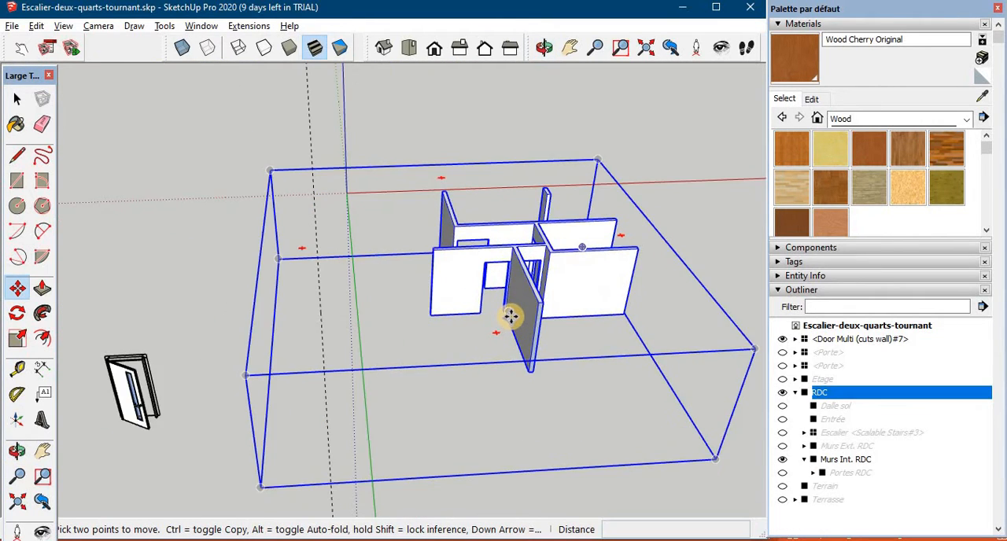
scroll(509, 314, "up", 4)
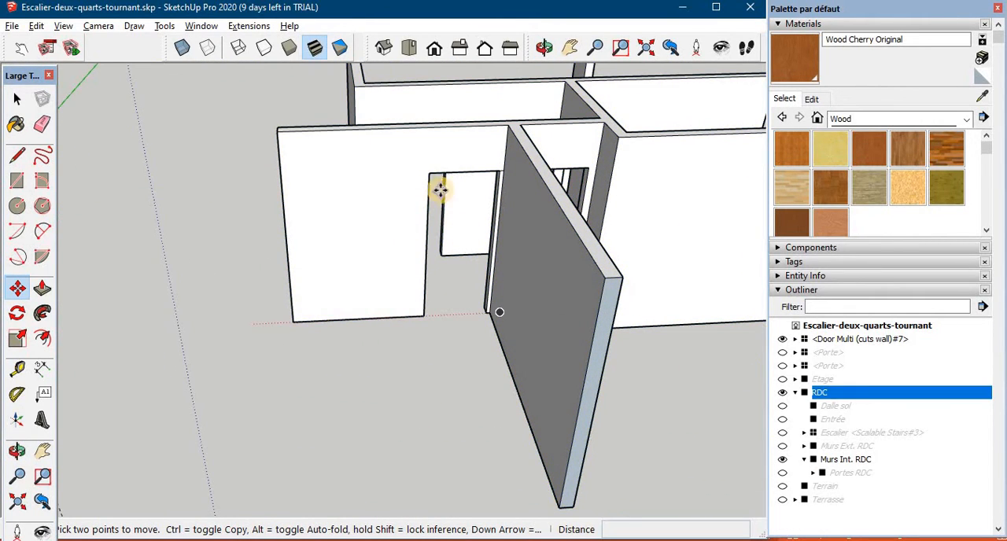
key("ctrl+t")
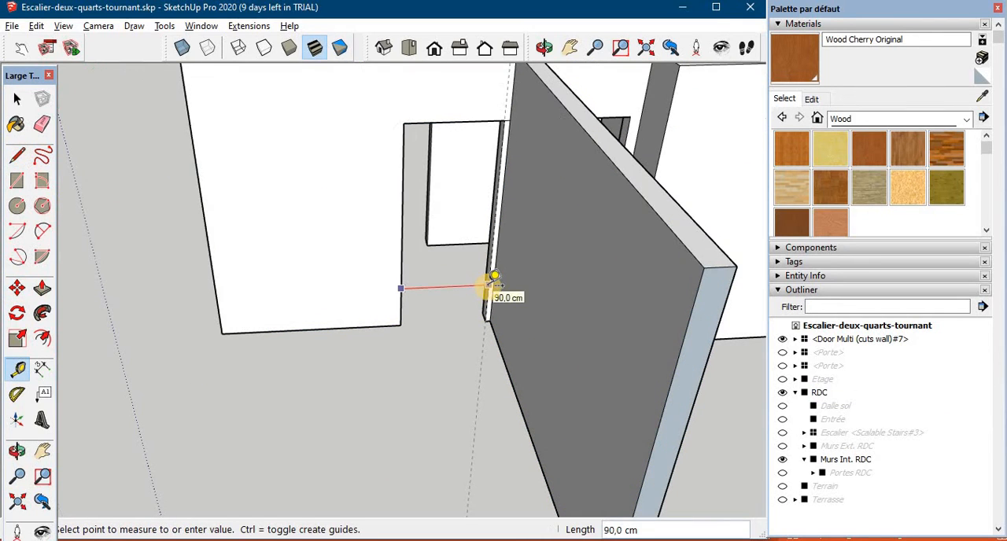
left_click(492, 277)
left_click(423, 123)
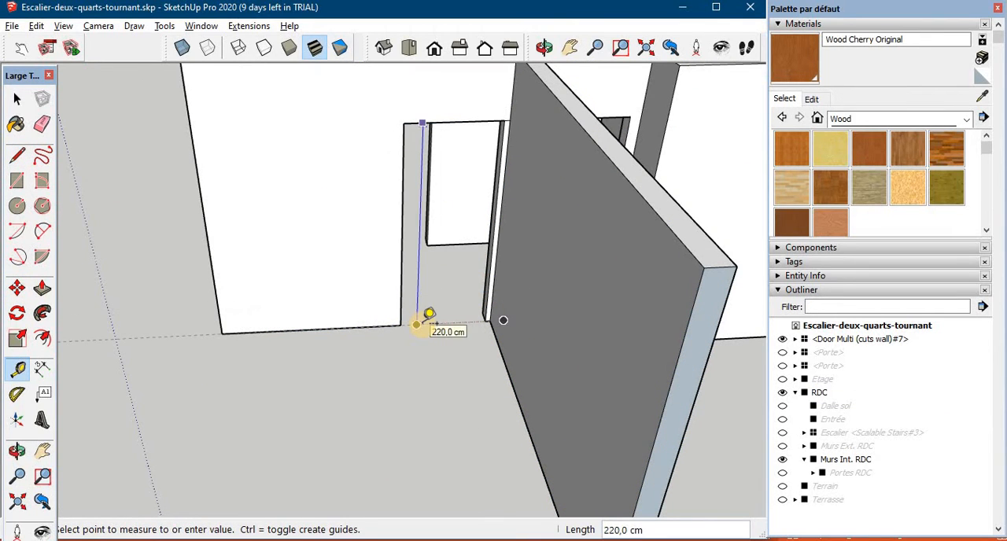
left_click(417, 323)
- Measure the width and height of the narrower door opening at the end of the interior corridor
middle_click_drag(512, 288, 492, 201)
scroll(485, 200, "up", 1)
left_click(460, 206)
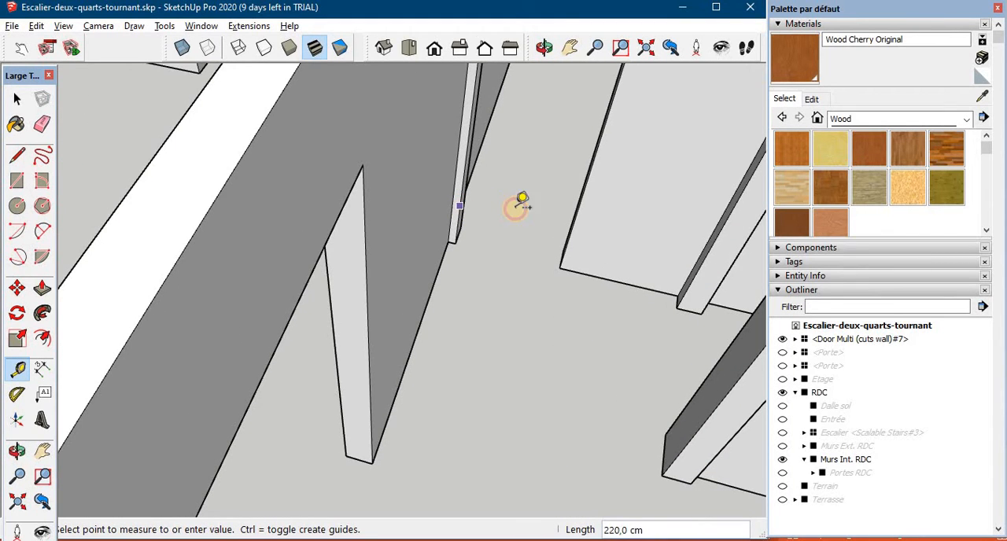
left_click(571, 231)
scroll(571, 230, "down", 4)
left_click(562, 250)
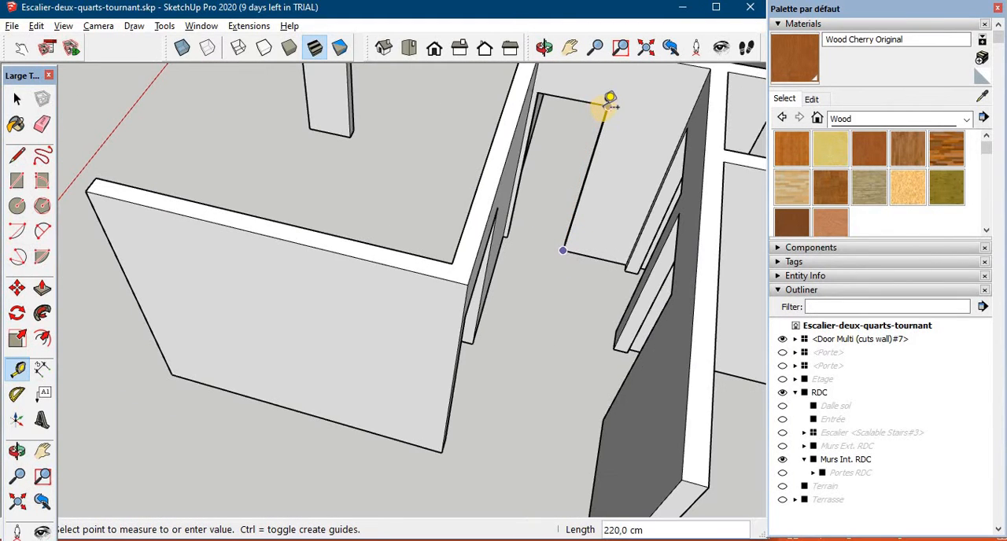
left_click(606, 106)
- Measure the width and height of the wide door opening in the interior wall along the corridor
scroll(555, 158, "down", 3)
middle_click_drag(549, 203, 308, 306)
scroll(305, 308, "up", 3)
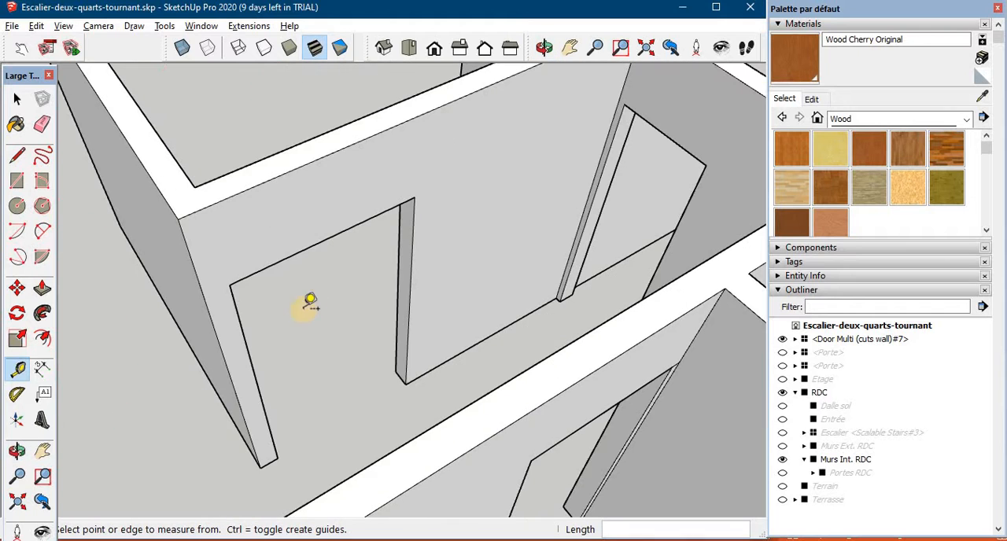
left_click(250, 336)
left_click(404, 281)
left_click(277, 457)
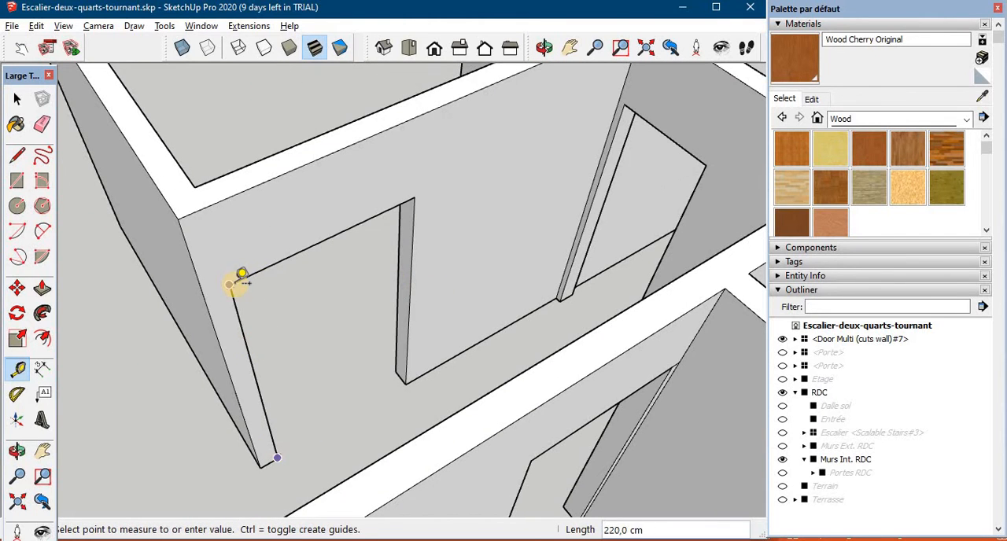
left_click(241, 275)
- Make two copies of the Door Multi component in a row beside the original, spacing the second copy about 226 cm away
scroll(247, 286, "down", 5)
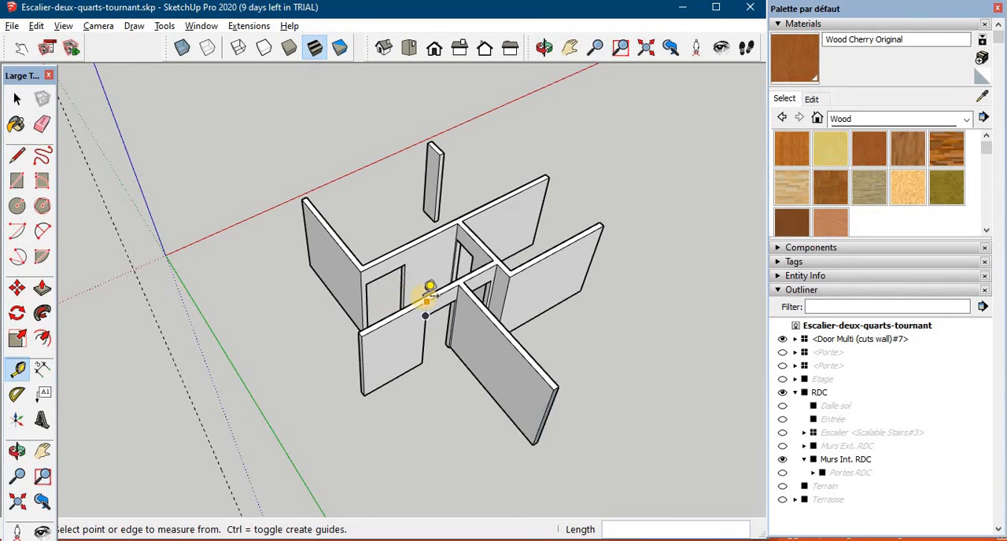
scroll(421, 293, "down", 5)
middle_click_drag(420, 294, 440, 263)
left_click(17, 99)
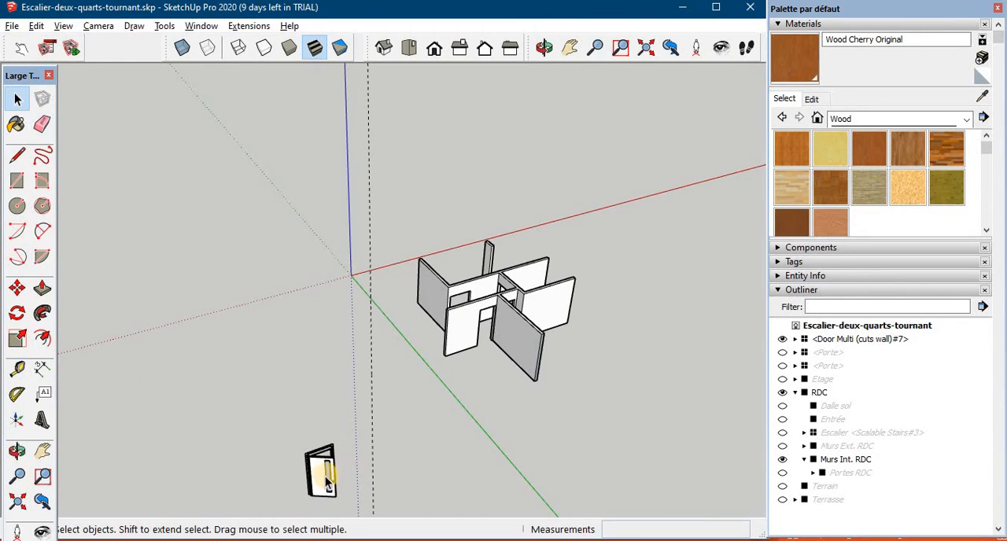
left_click(334, 480)
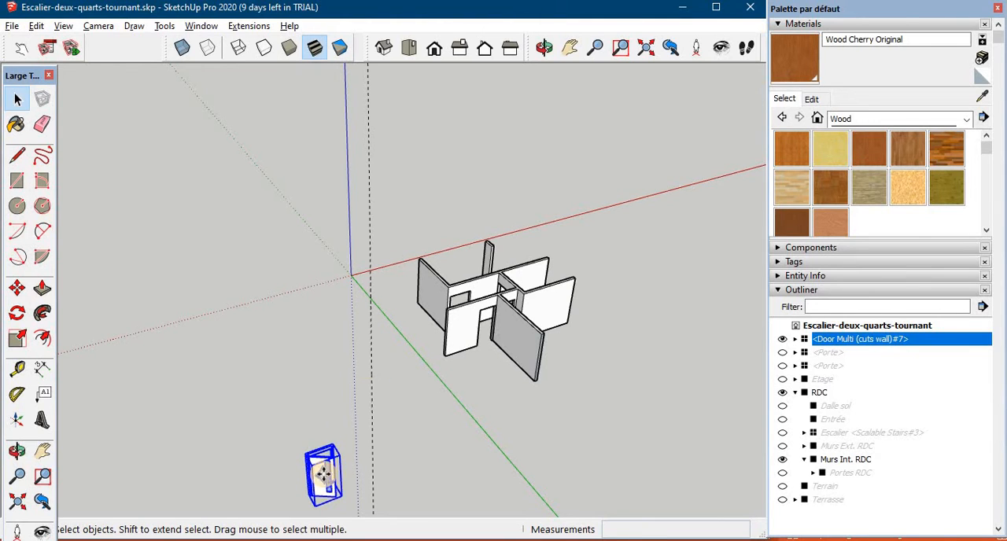
key("m")
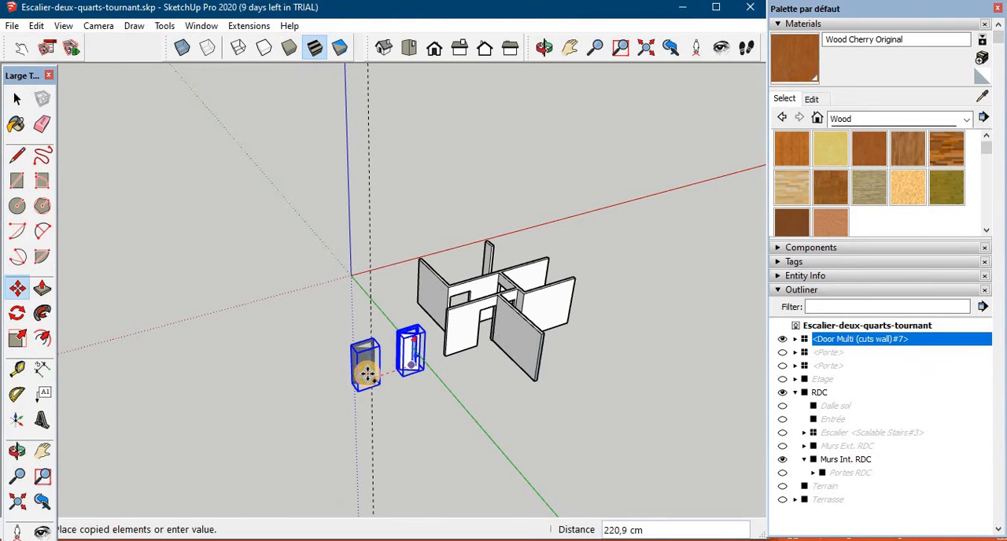
left_click(369, 373)
key("ctrl")
left_click(370, 374)
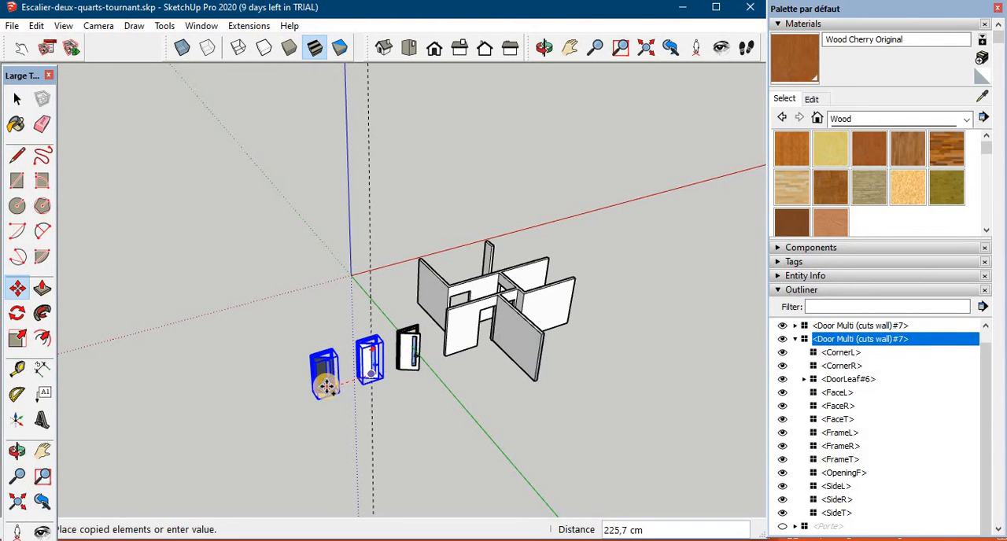
left_click(325, 385)
- Configure the outermost door copy with a 900 frame width, 2200mm frame height and the Half Gazed door type
middle_click_drag(393, 387, 331, 386)
scroll(330, 386, "up", 5)
right_click(265, 405)
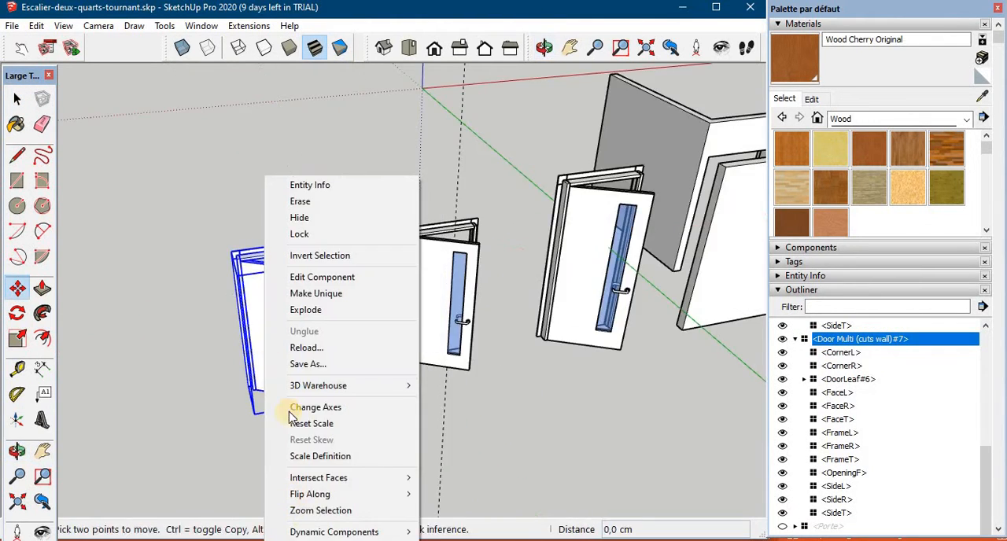
mouse_move(318, 532)
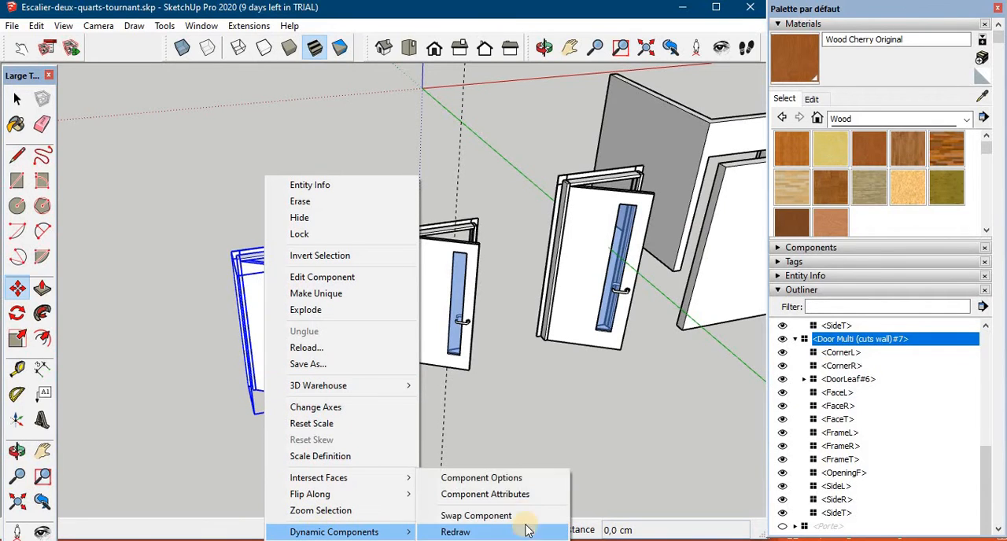
left_click(505, 478)
left_click(796, 360)
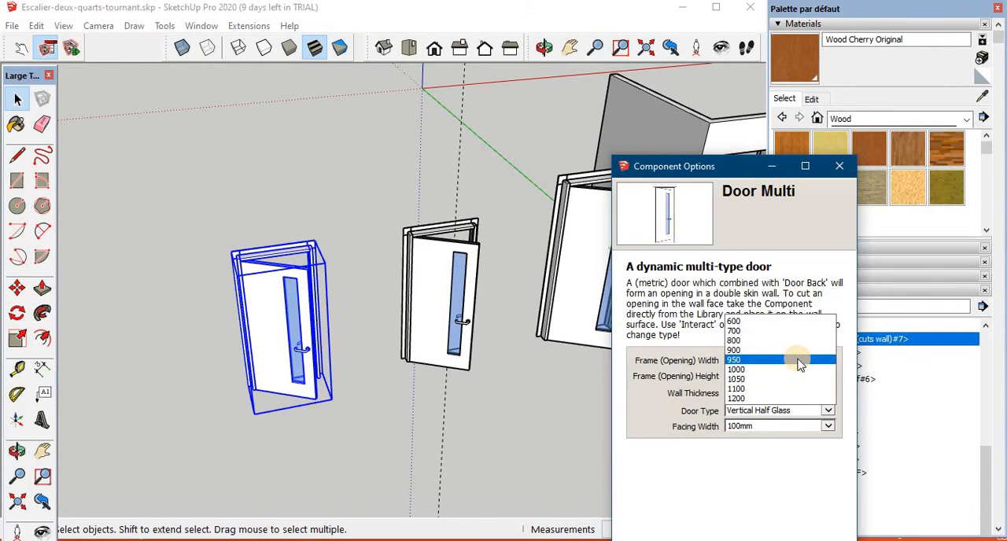
left_click(740, 350)
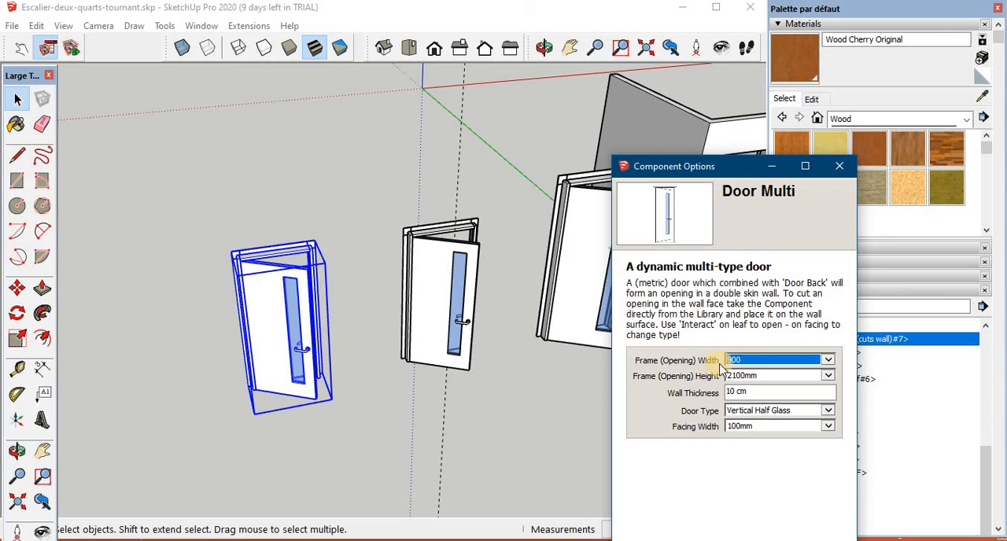
left_click(744, 378)
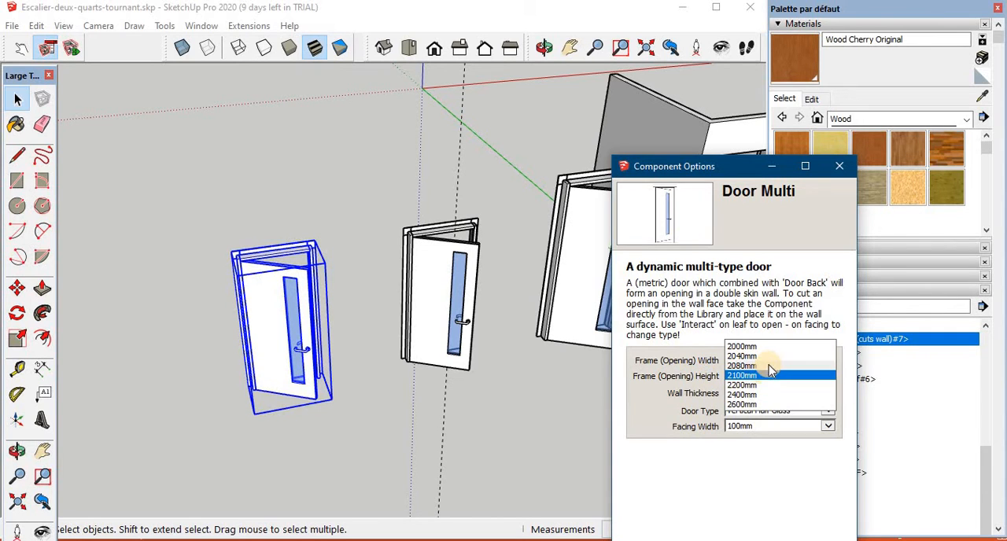
left_click(759, 385)
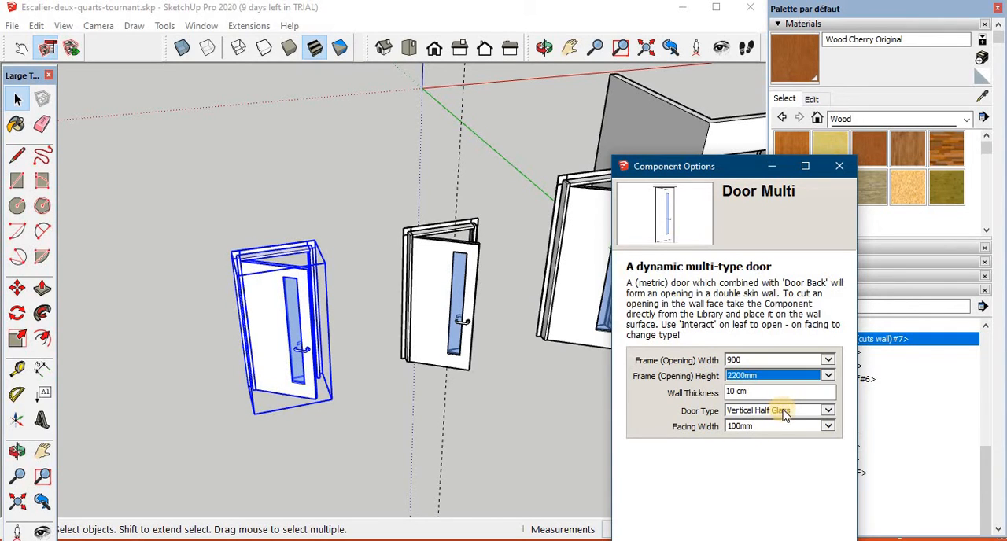
left_click(783, 415)
left_click(758, 417)
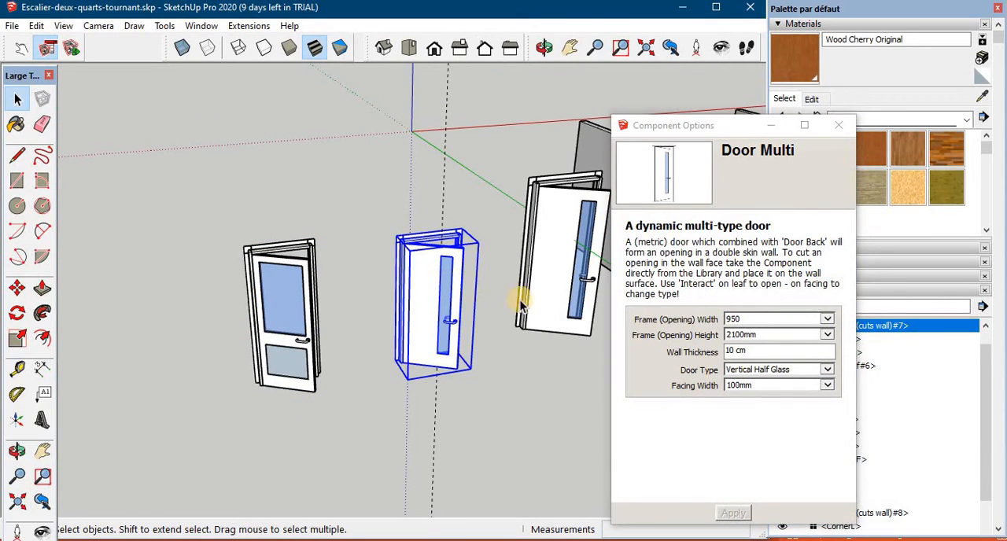
- Configure the middle door with a 700 frame width, 2200mm frame height and the Plain door type, and apply the options
left_click(827, 320)
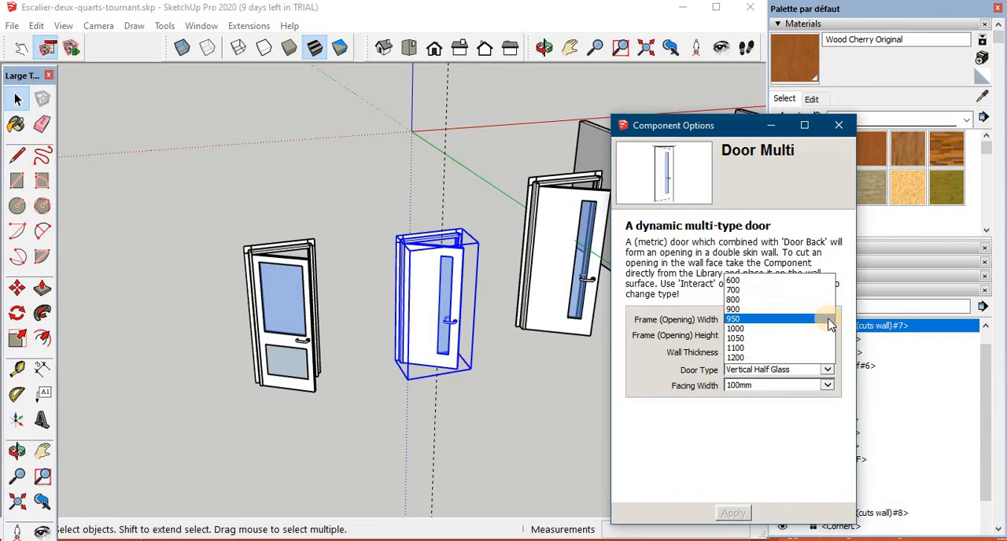
left_click(754, 291)
left_click(767, 336)
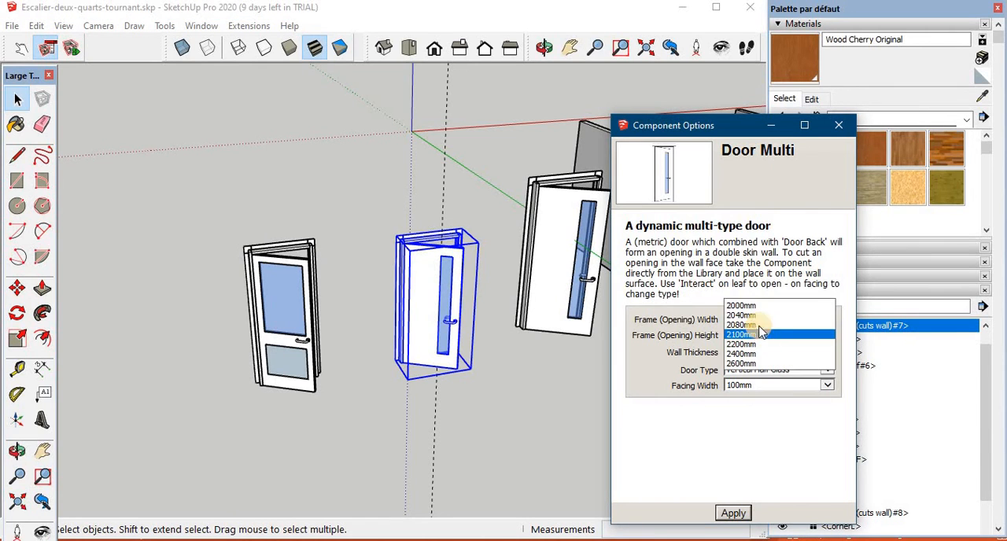
left_click(757, 335)
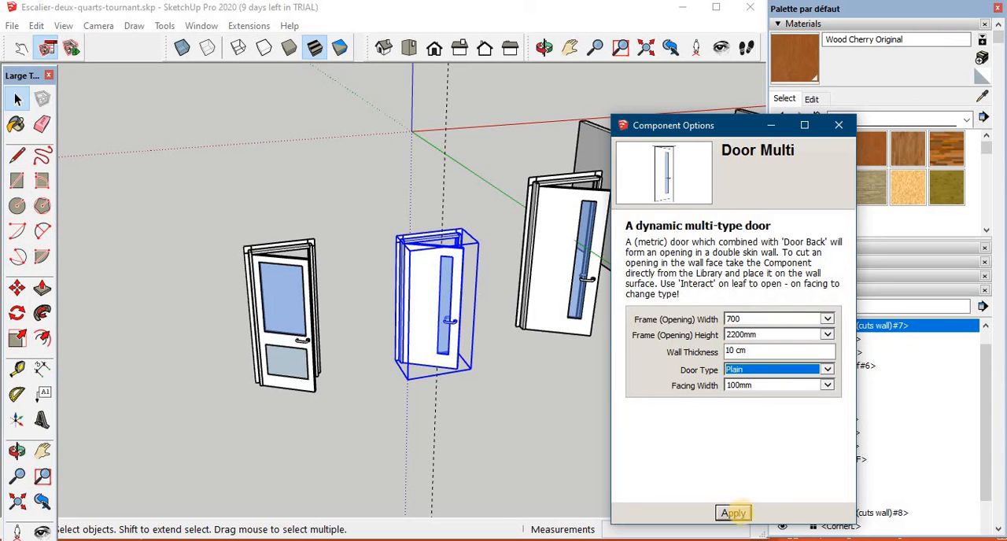
left_click(734, 514)
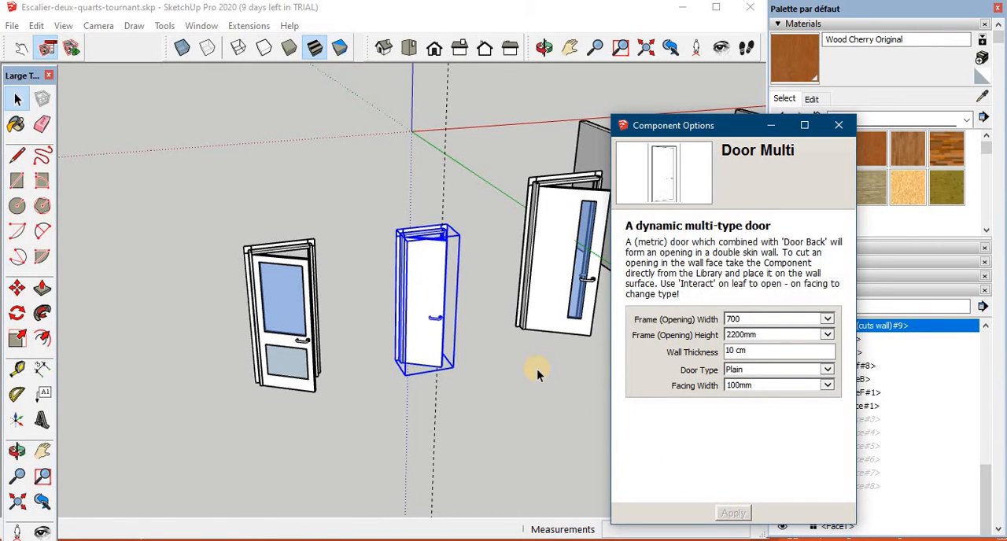
- Configure the door nearest the walls with a 1200 frame width, 2200mm frame height and 5 Glass Panels as door type
middle_click_drag(505, 407, 380, 351, "shift")
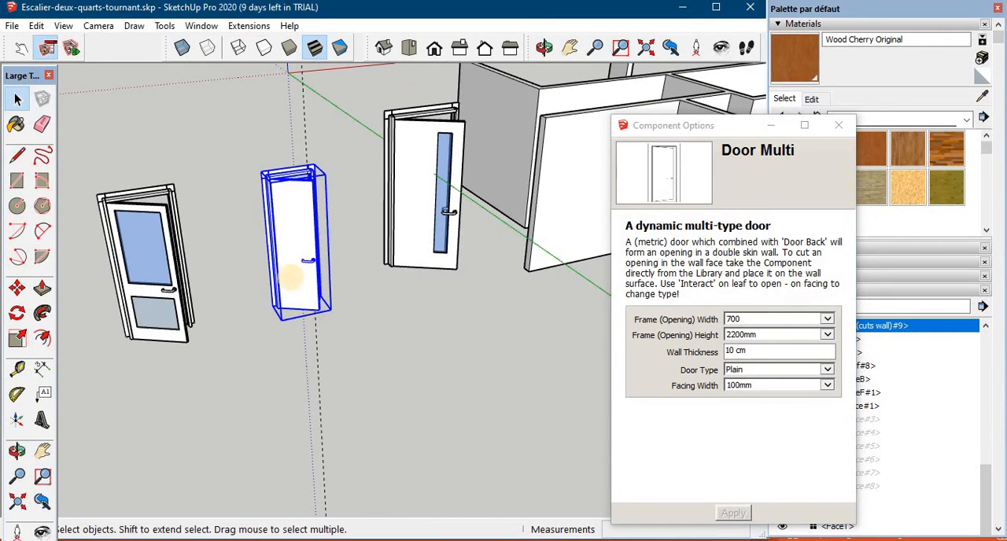
left_click(413, 206)
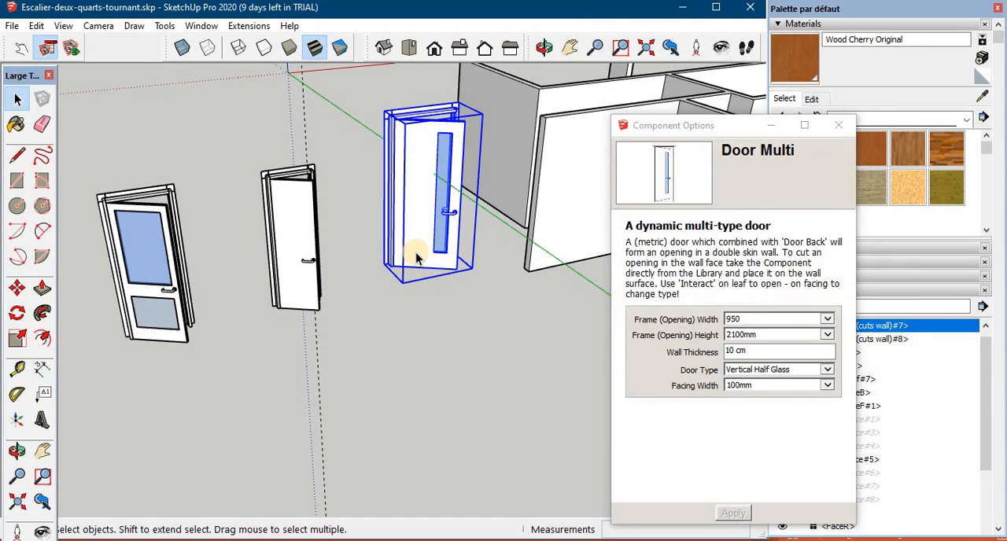
left_click(827, 318)
left_click(755, 353)
left_click(774, 339)
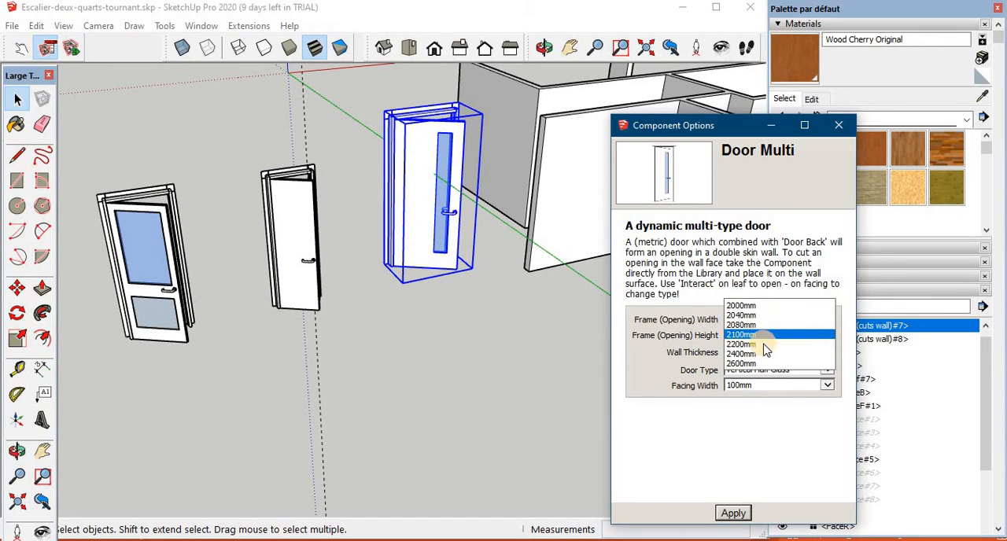
left_click(759, 344)
left_click(772, 369)
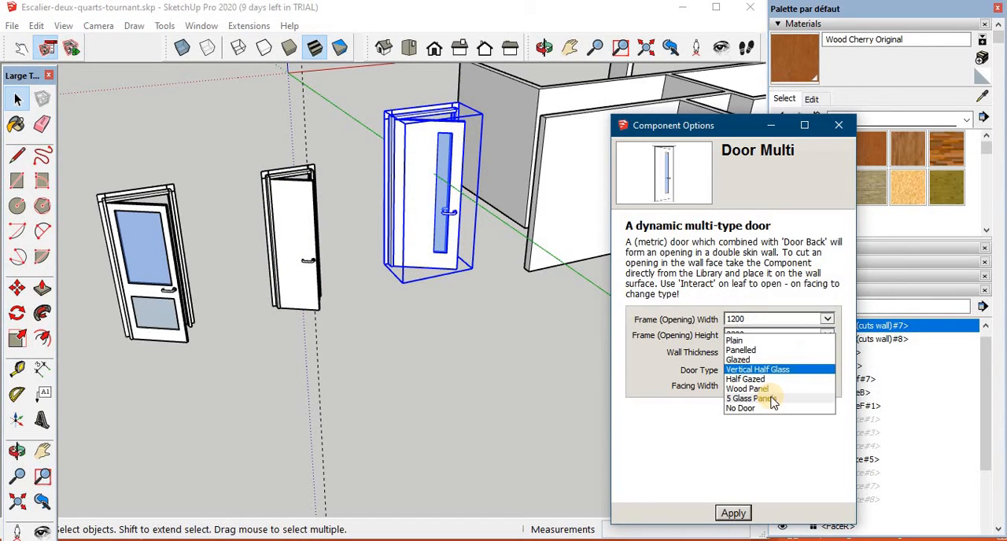
left_click(751, 399)
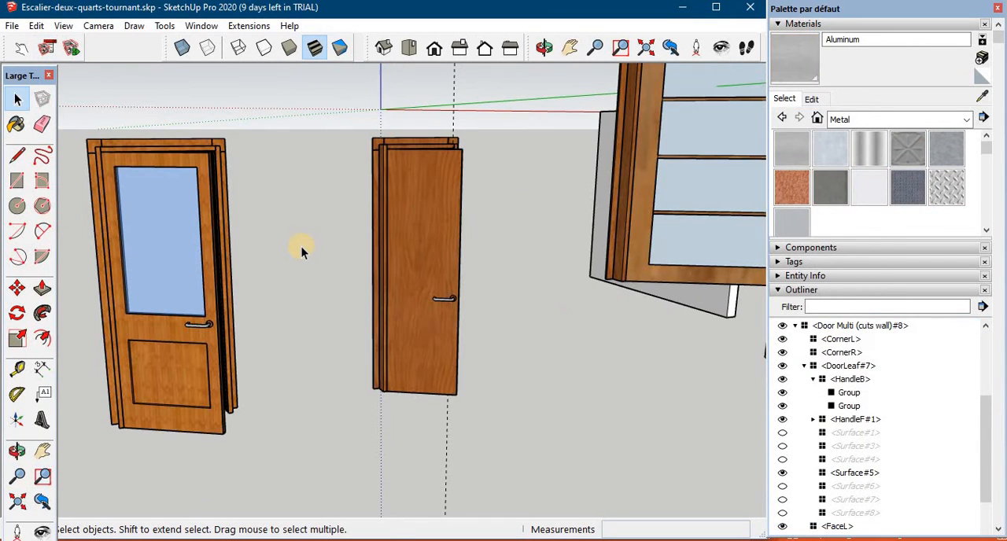
- Copy the half-glazed wooden door and paste it at the bottom corner of the front door opening in the interior walls
middle_click_drag(301, 246, 468, 335)
scroll(495, 276, "down", 2)
scroll(496, 277, "down", 2)
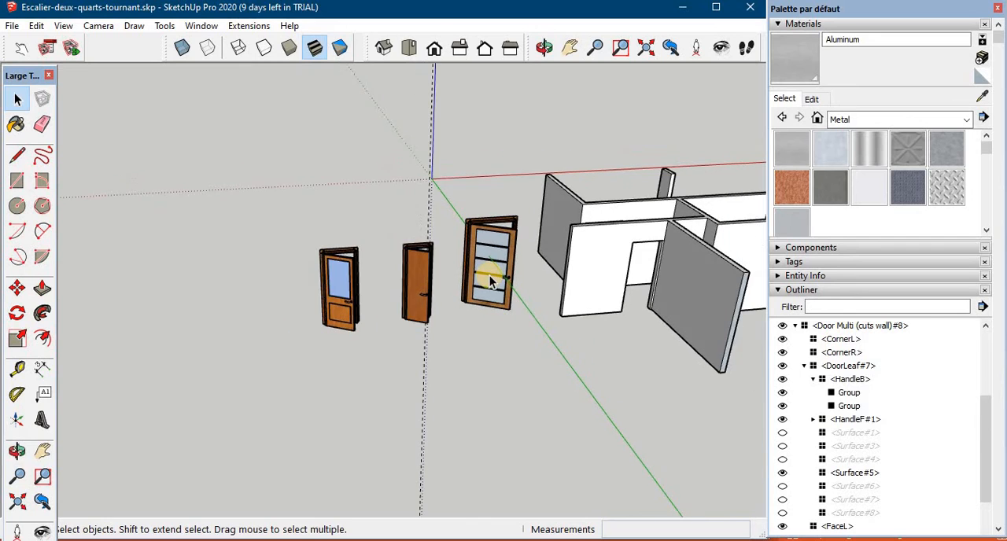
left_click(221, 290)
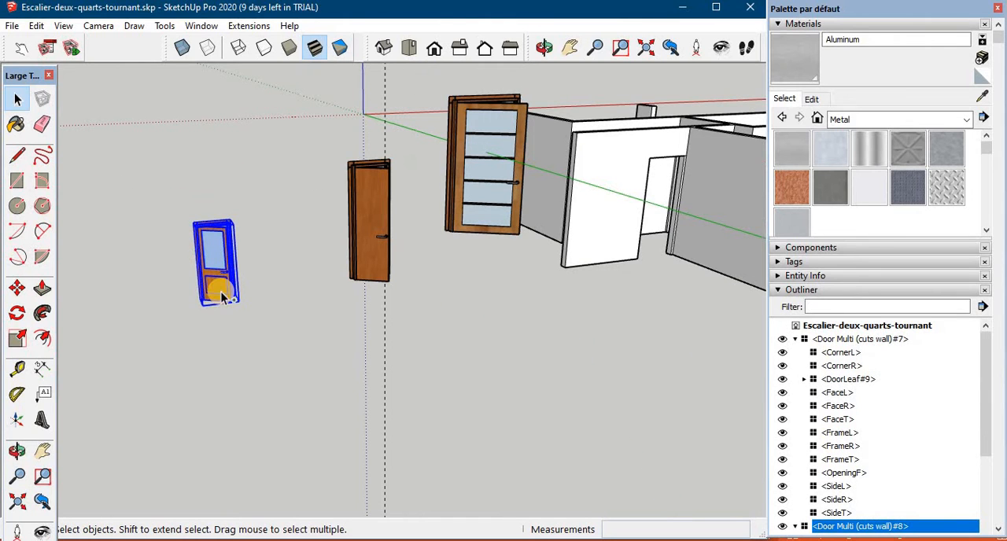
scroll(244, 353, "down", 3)
scroll(472, 342, "up", 6)
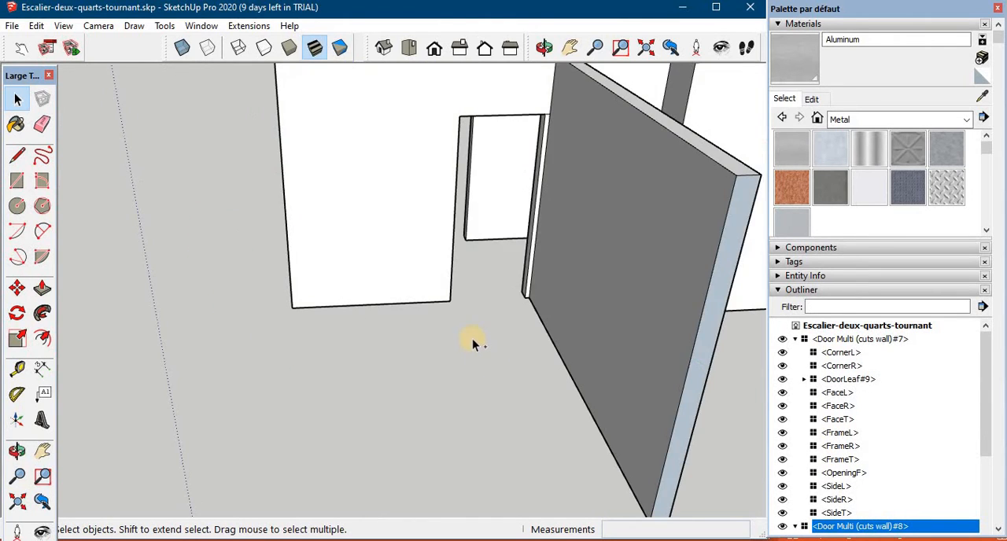
key("ctrl+v")
scroll(463, 314, "up", 4)
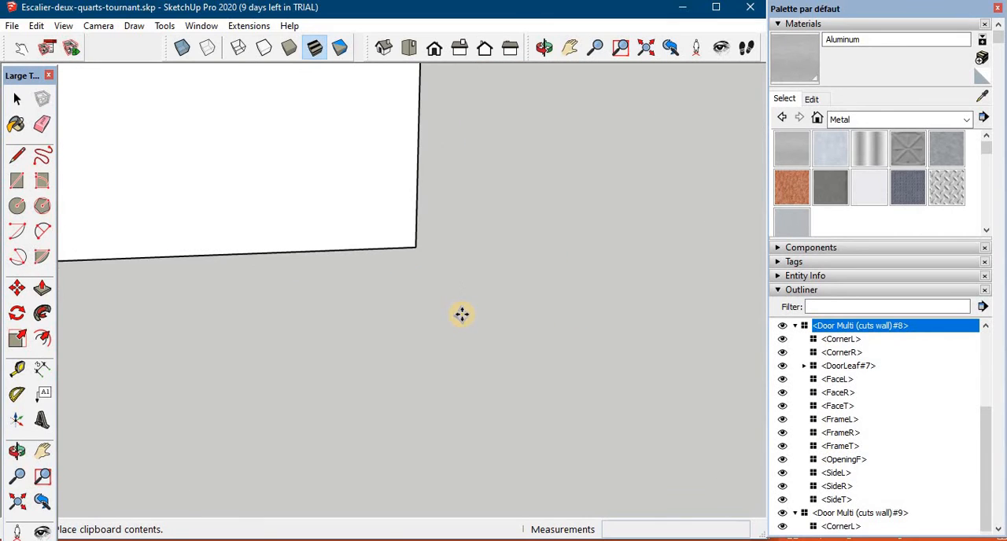
middle_click_drag(401, 236, 373, 272)
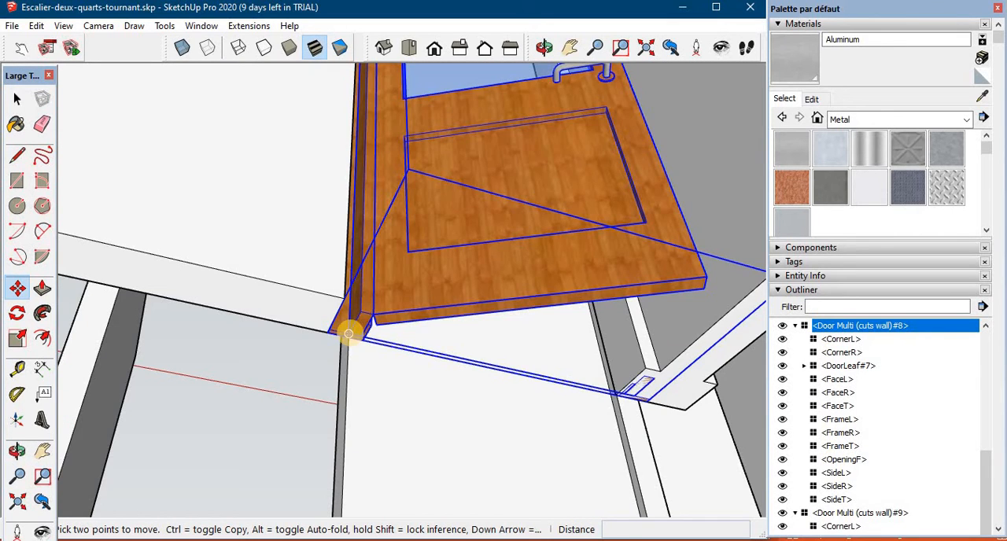
left_click(348, 330)
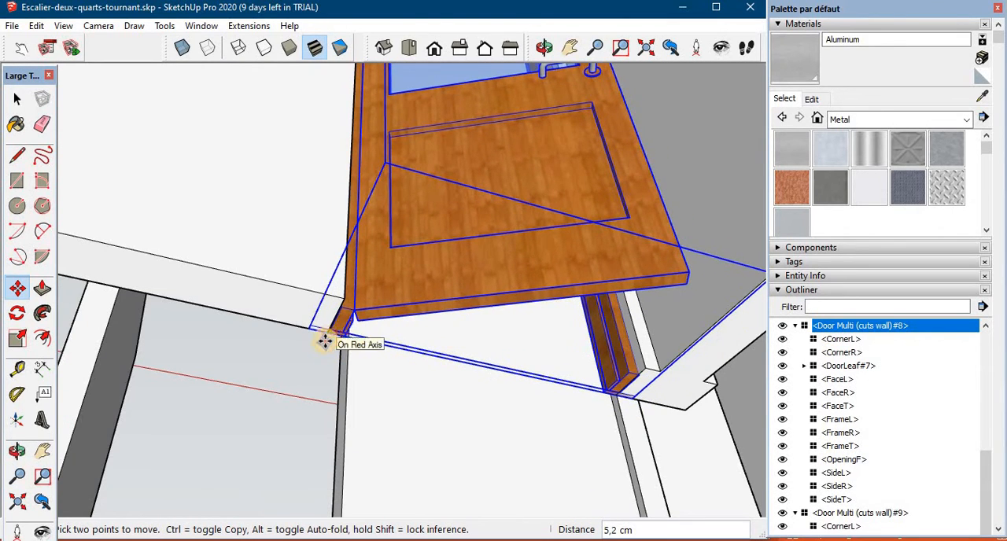
- Align the pasted half-glazed door's frame with the opening and shift the door 1,5 cm in the wall's depth
left_click(326, 334)
middle_click_drag(354, 328, 338, 339)
type("1,5")
key("Return")
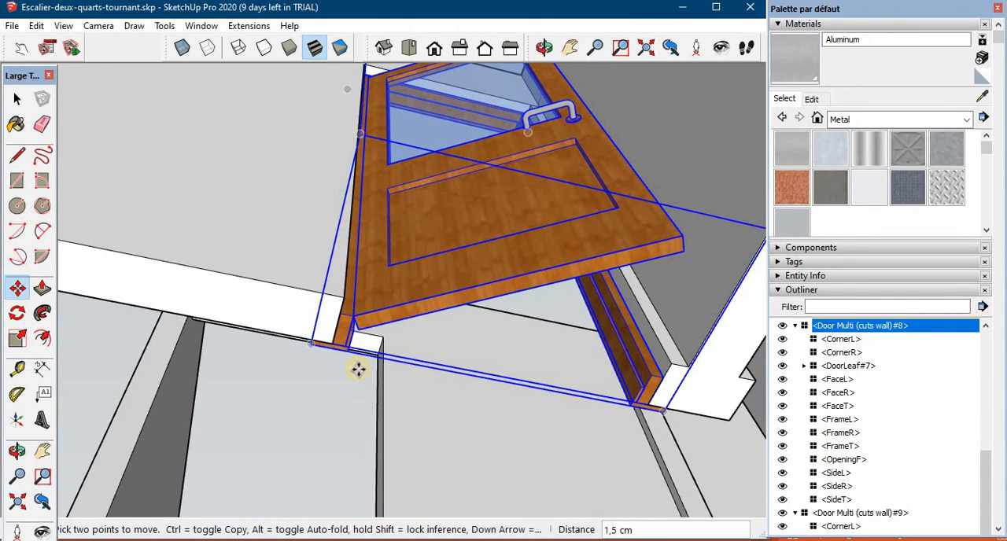
- Copy the fitted half-glazed door into the adjacent opening along the same wall line and align its frame with the opening's edge
middle_click_drag(355, 371, 254, 396)
scroll(513, 411, "down", 3)
middle_click_drag(254, 396, 254, 397, "shift")
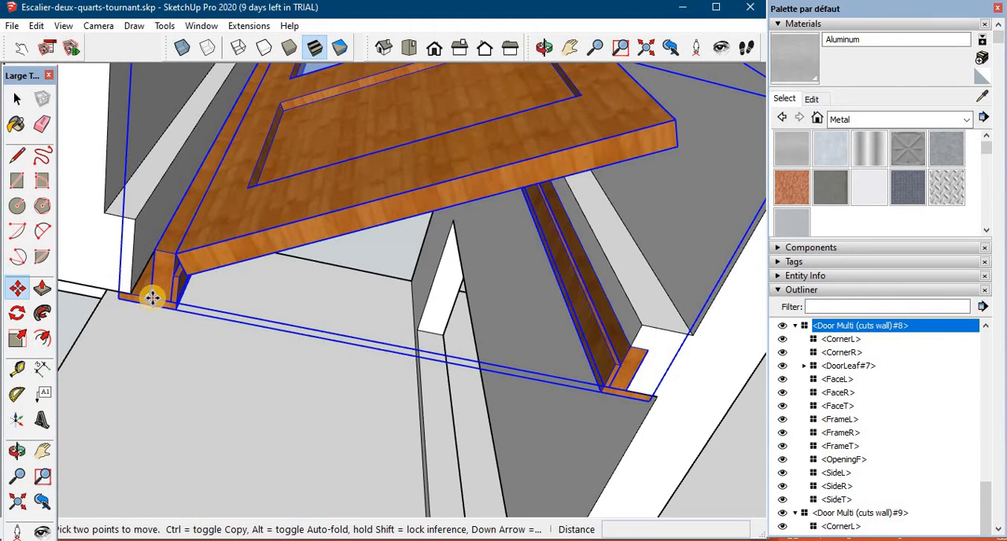
left_click(152, 297)
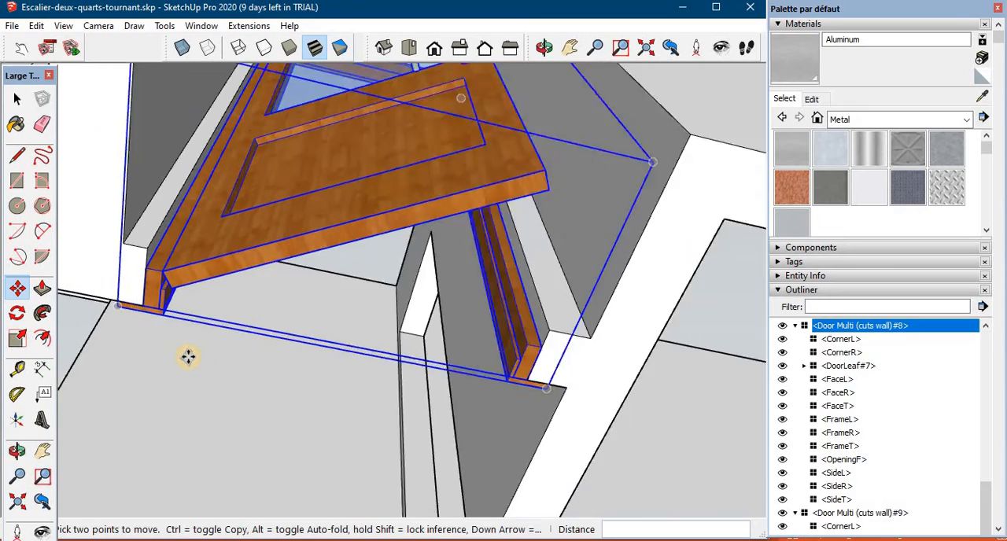
- Copy the door with five glass panels and paste it at the bottom corner of the wide ground-floor interior opening
scroll(189, 360, "down", 5)
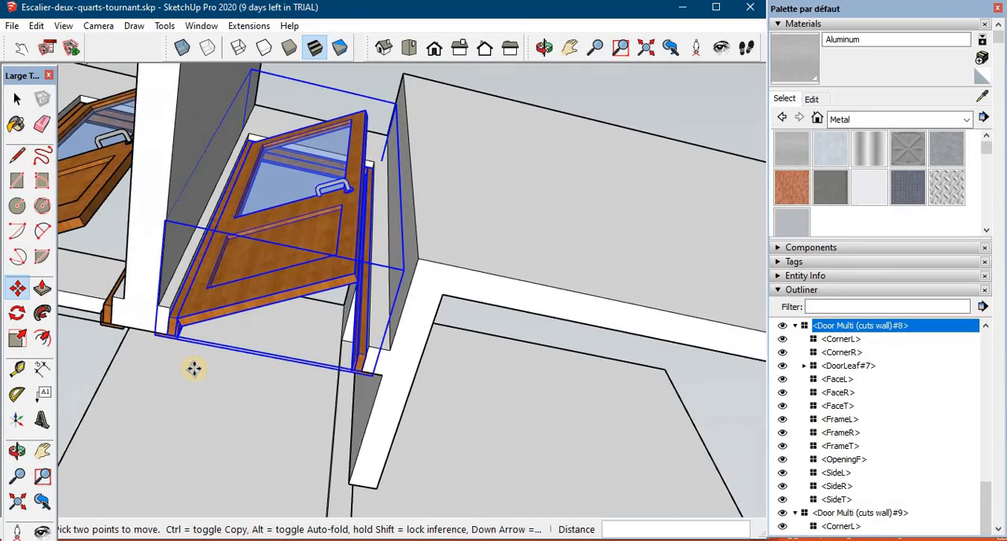
middle_click_drag(194, 397, 181, 425)
scroll(218, 407, "down", 4)
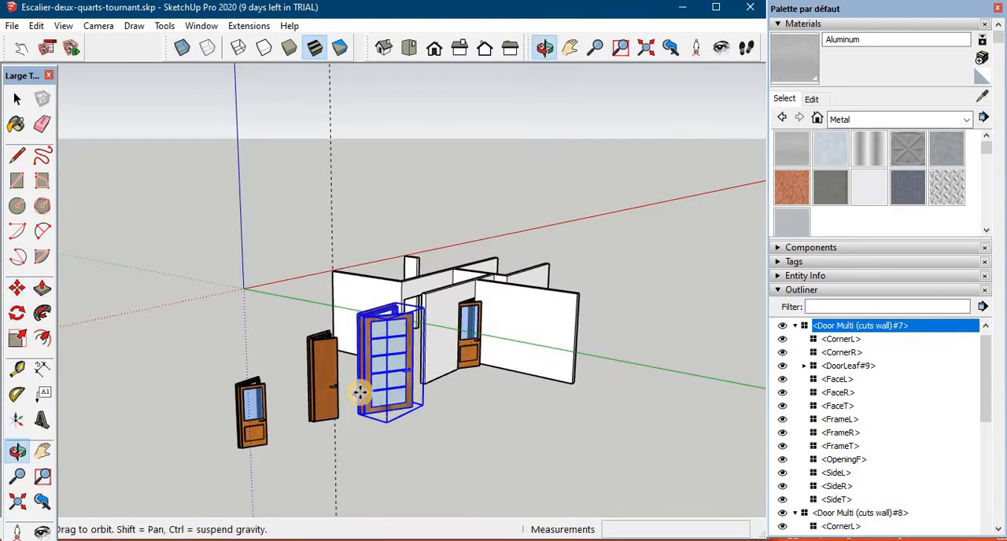
middle_click_drag(378, 400, 362, 415)
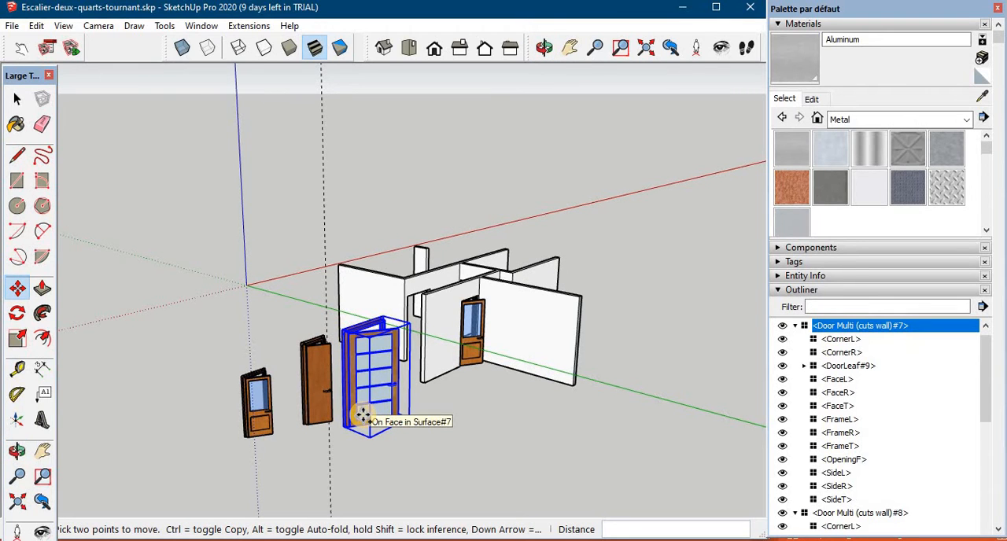
scroll(433, 406, "up", 8)
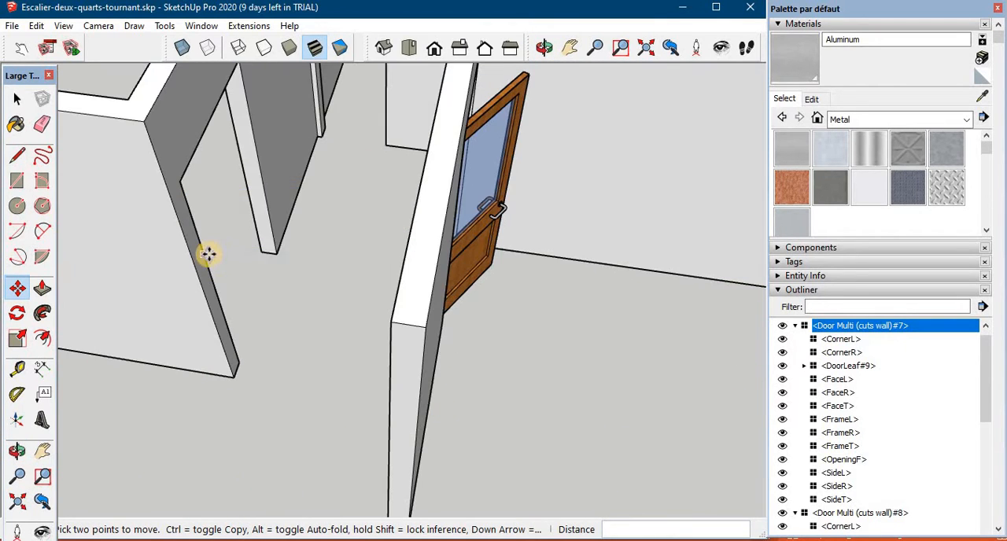
key("ctrl+v")
scroll(236, 339, "up", 2)
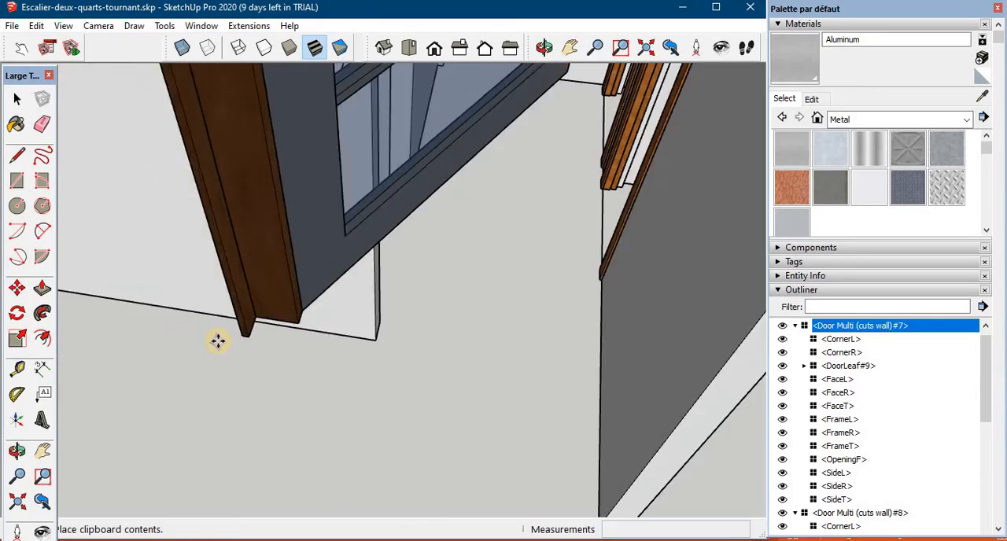
middle_click_drag(218, 341, 325, 233)
- Flip the pasted glass-panel door to reverse its orientation within the wide opening
right_click(261, 176)
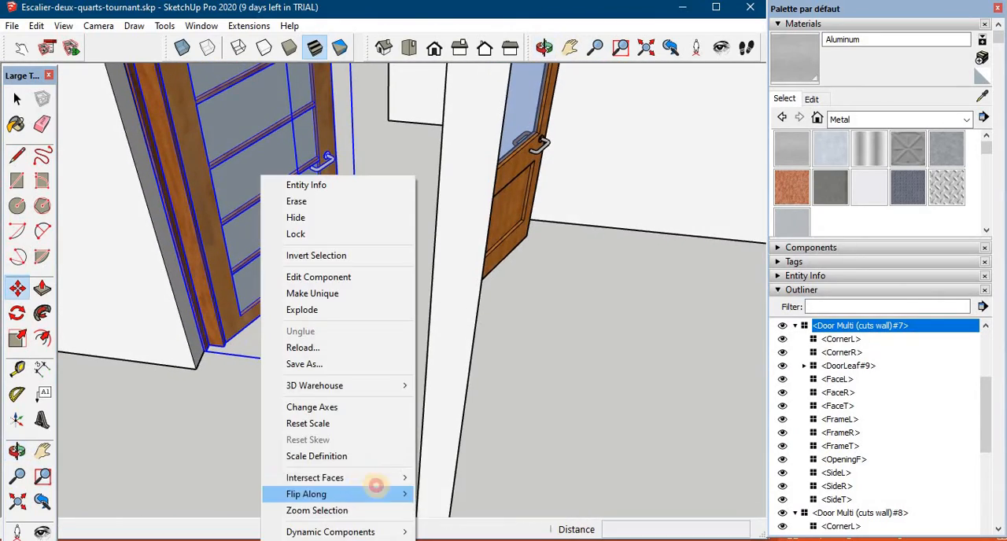
mouse_move(377, 494)
left_click(445, 493)
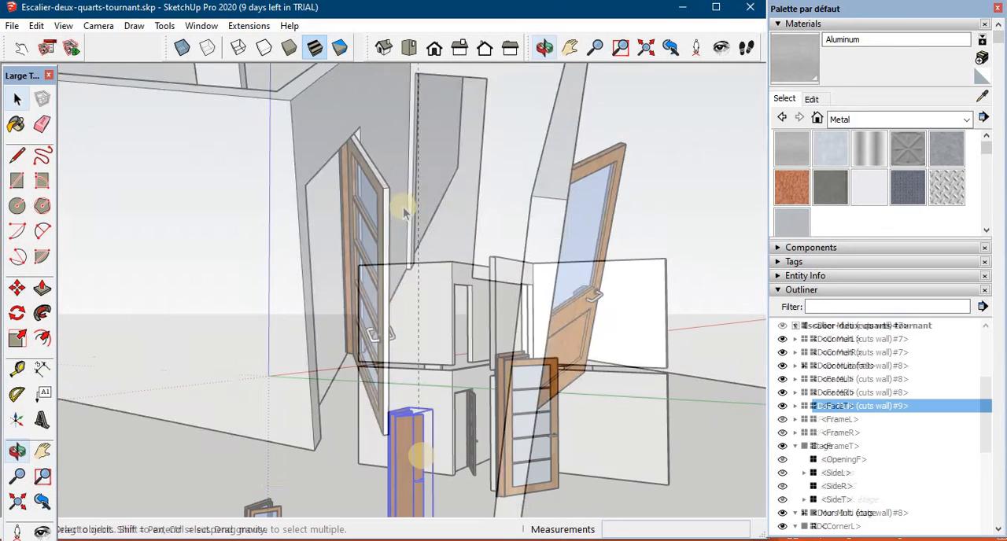
- Copy the solid wooden door and paste it at the bottom corner of the remaining ground-floor interior opening
scroll(472, 441, "up", 5)
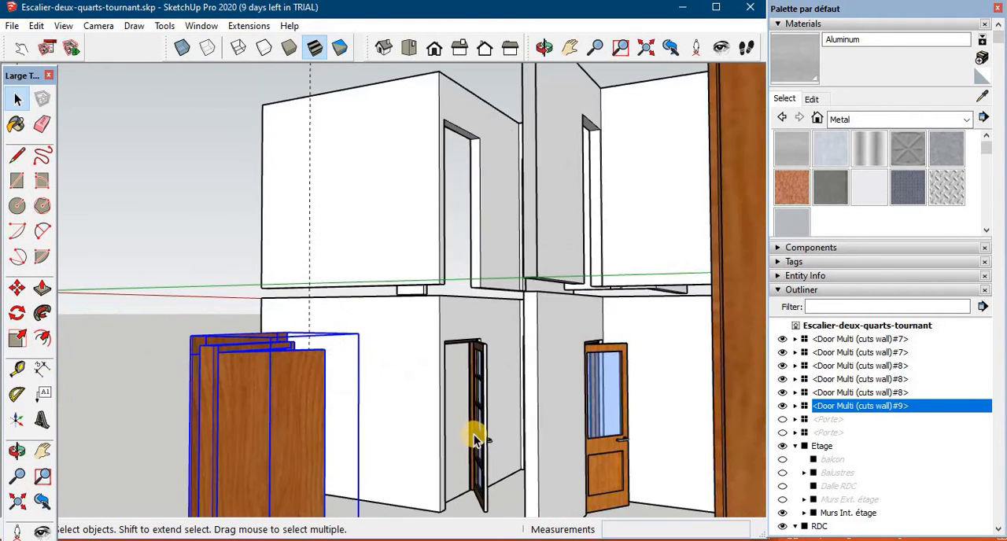
scroll(476, 438, "up", 2)
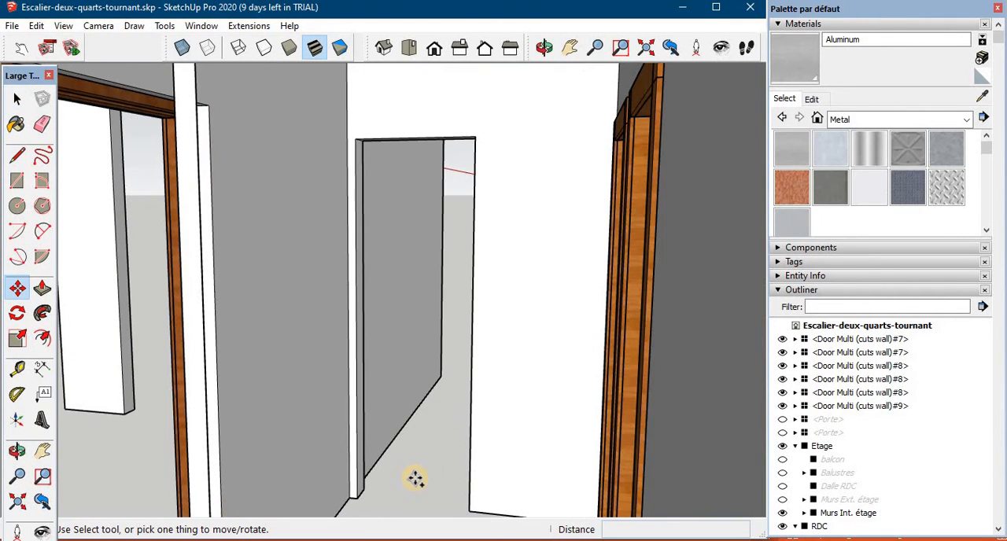
key("ctrl+v")
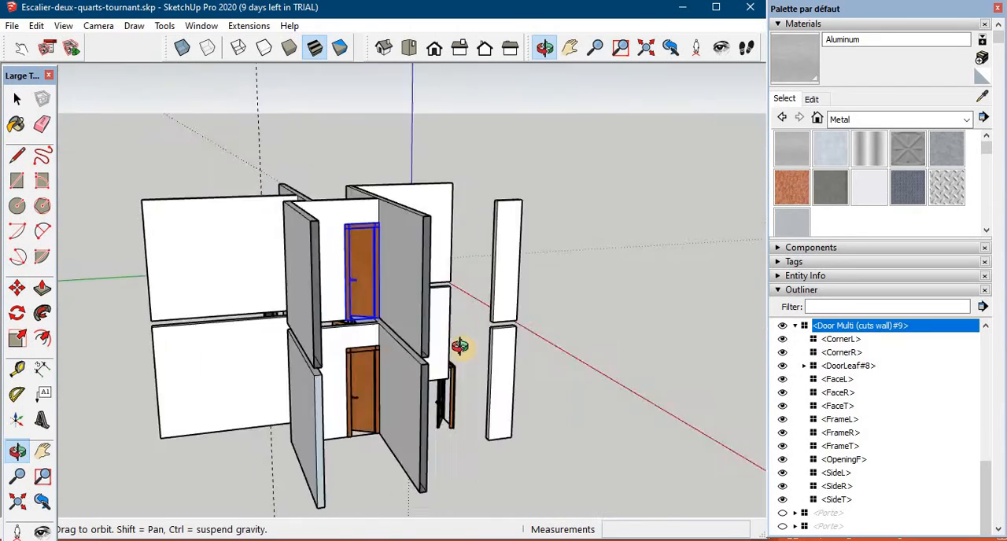
middle_click_drag(461, 344, 277, 297)
scroll(277, 297, "down", 3)
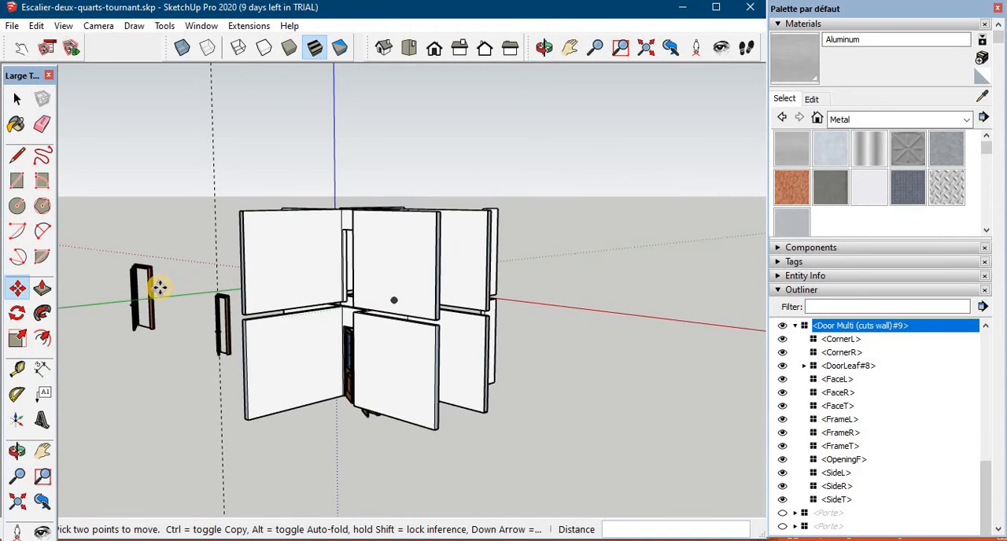
- Copy all the fitted ground-floor doors straight up into the matching openings of the upper-floor interior walls
scroll(341, 359, "up", 3)
scroll(346, 354, "up", 5)
left_click(393, 350)
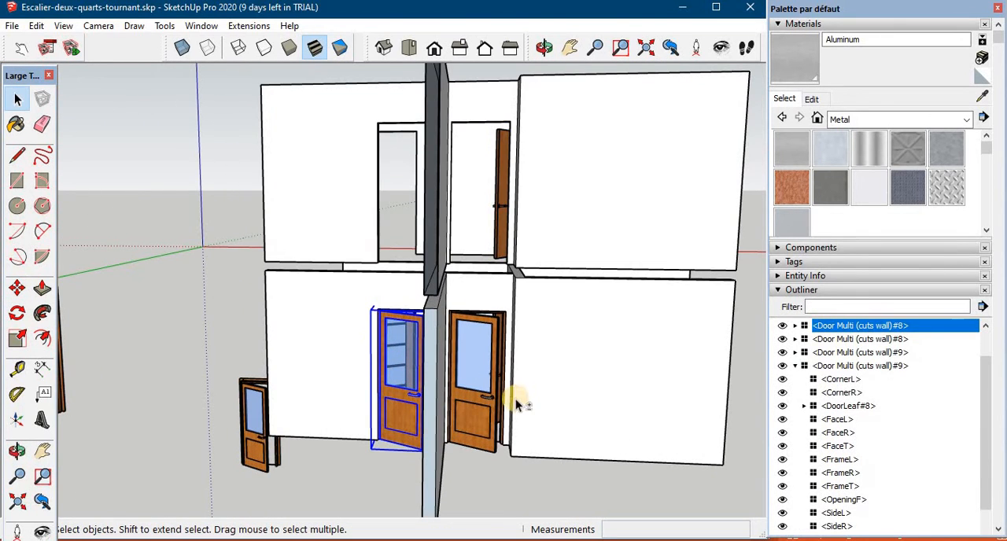
left_click(477, 397, "shift")
middle_click_drag(476, 396, 271, 332)
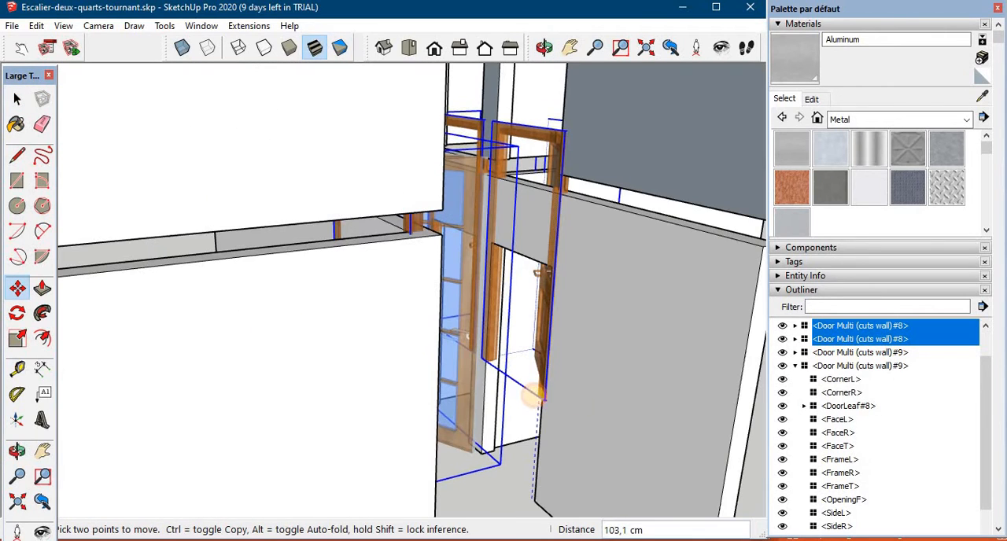
key("ctrl")
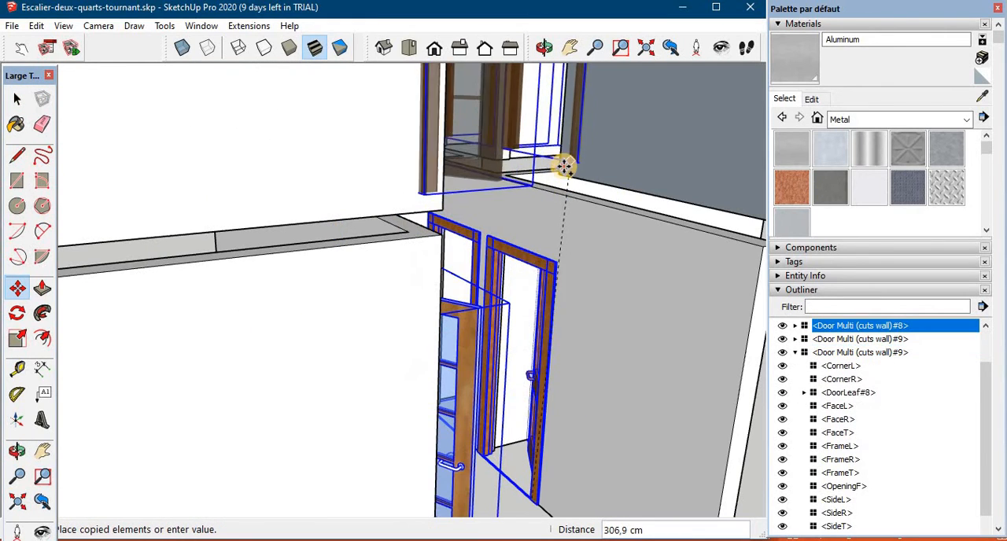
left_click(558, 174)
middle_click_drag(558, 175, 360, 370)
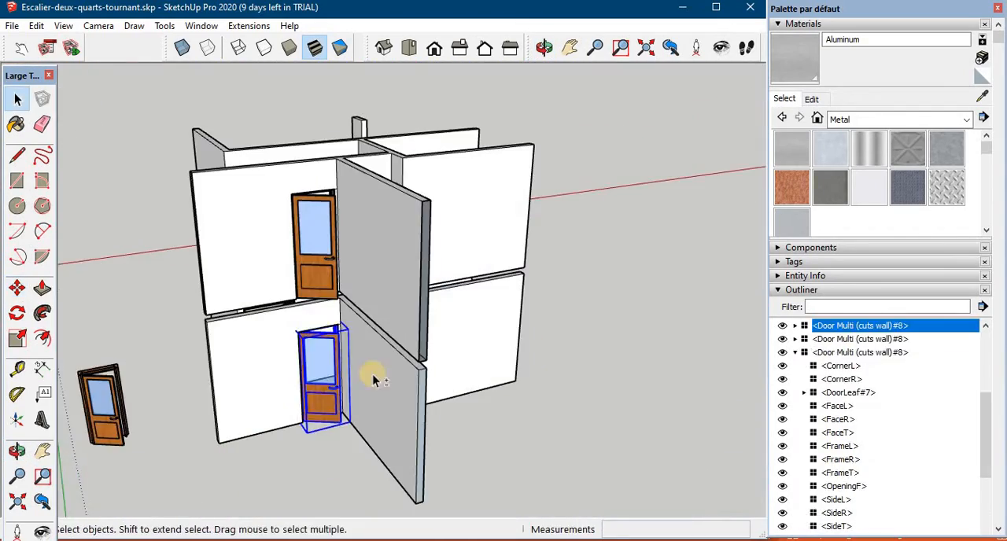
- Group the ground-floor doors as Portes RDC and the upper-floor doors as Portes étage
middle_click_drag(535, 391, 491, 328)
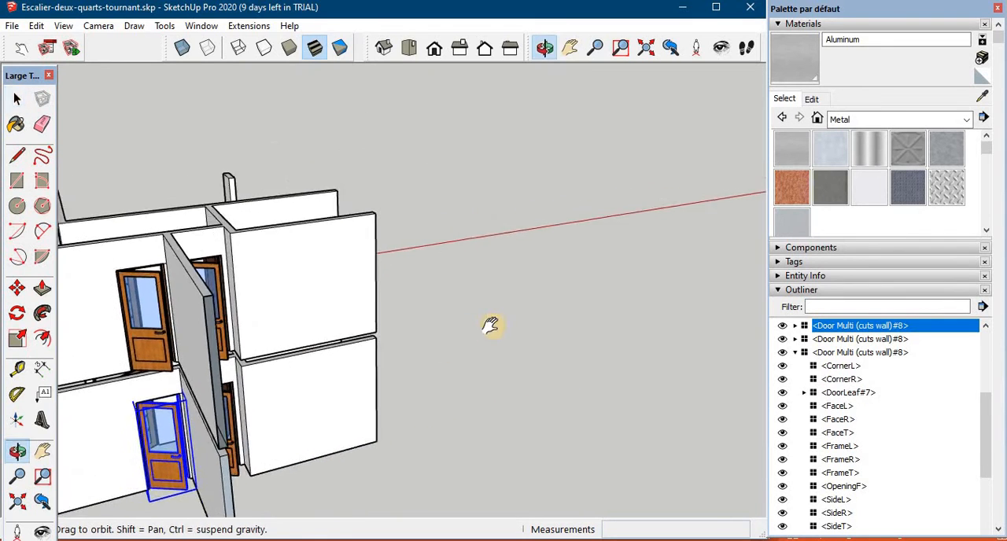
left_click(309, 381, "shift")
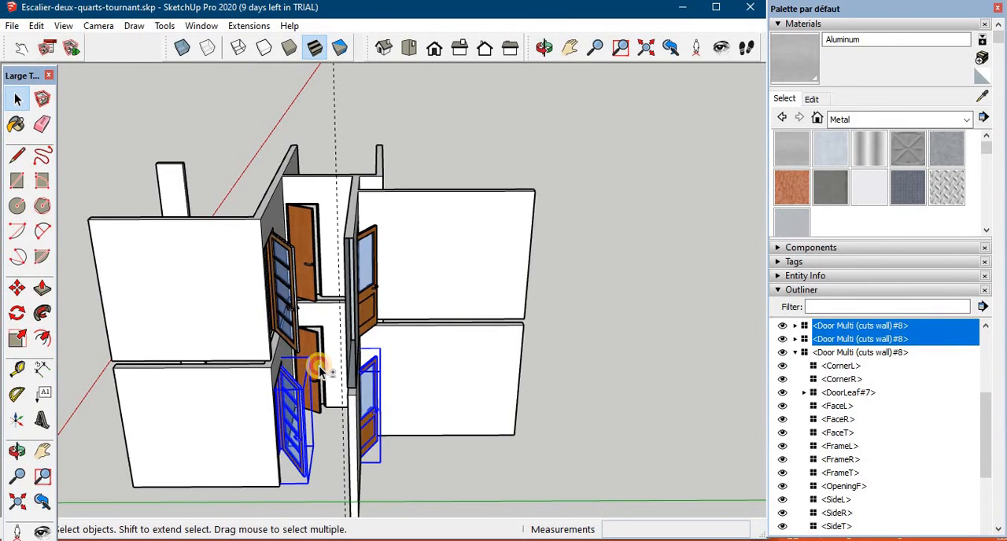
middle_click_drag(499, 364, 351, 378)
right_click(352, 378)
left_click(406, 300)
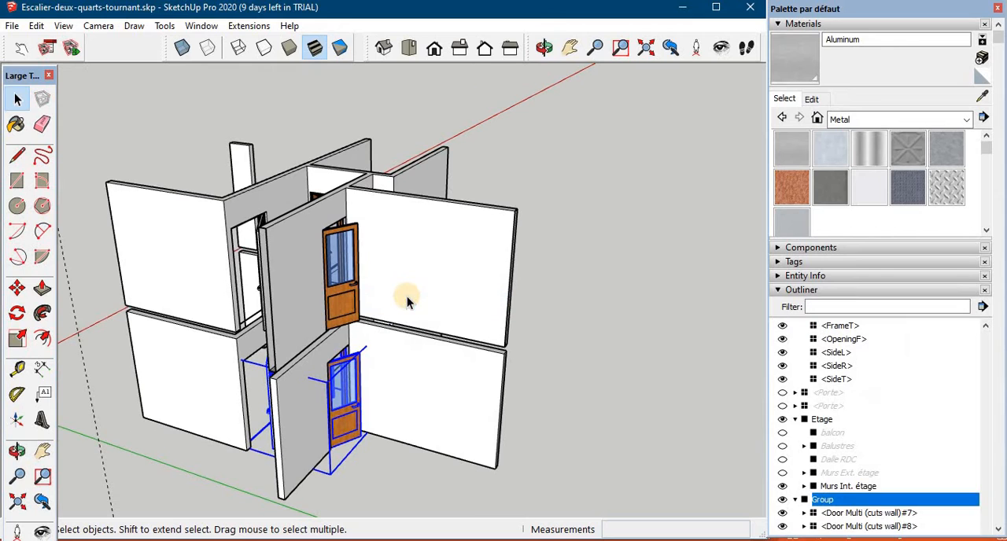
left_click(822, 500)
type("Portes RDC")
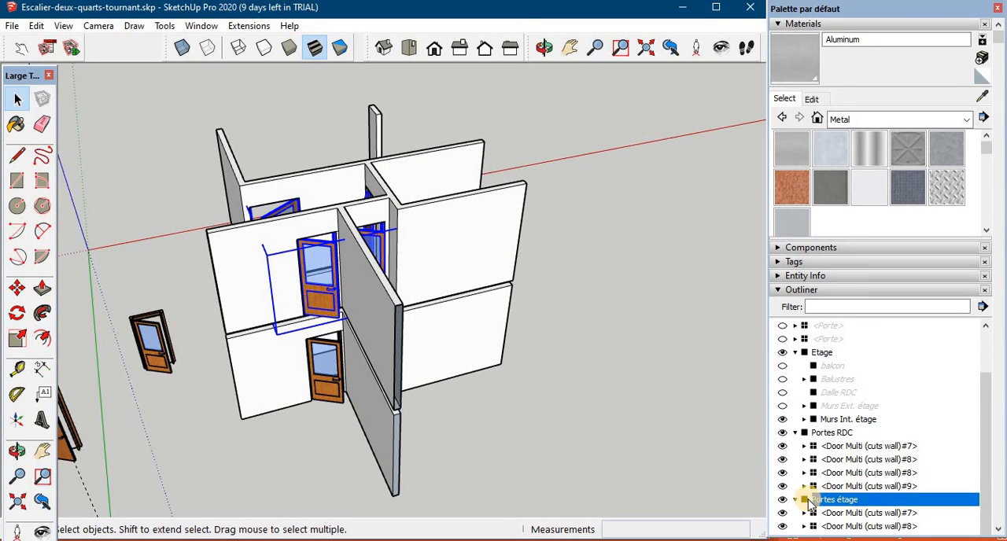
- Nest the Portes étage group inside Etage and the Portes RDC group inside RDC in the model hierarchy
left_click_drag(810, 503, 807, 355)
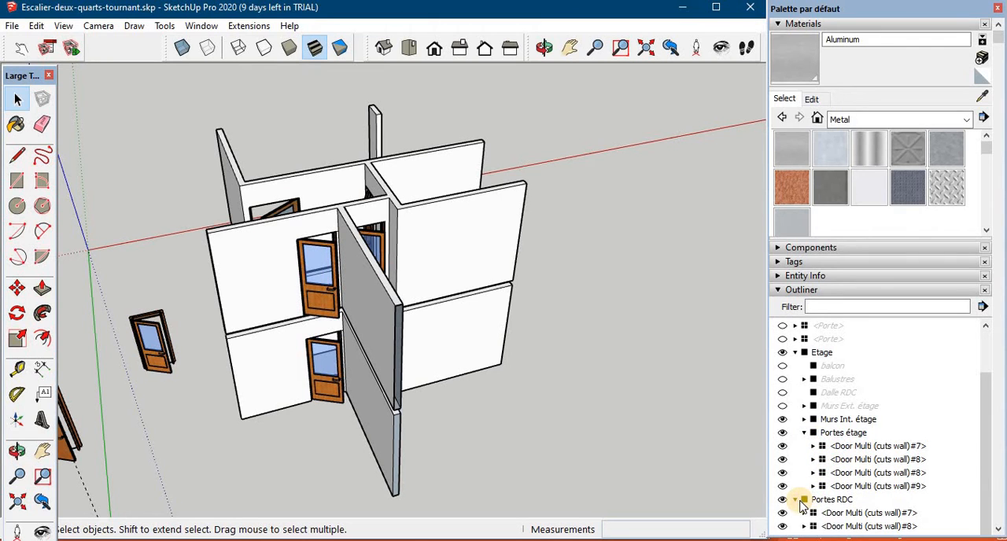
scroll(802, 506, "down", 3)
left_click_drag(804, 383, 810, 451)
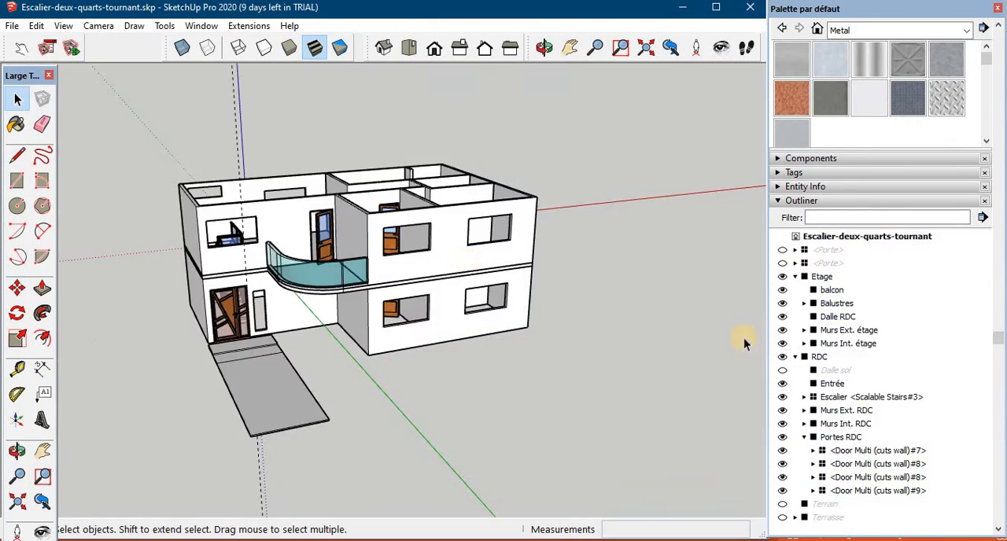
- Show the rest of the house, hide Etage, and nest Porte principale in Murs Ext. RDC and Portes RDC in Murs Int. RDC
middle_click_drag(482, 370, 417, 411)
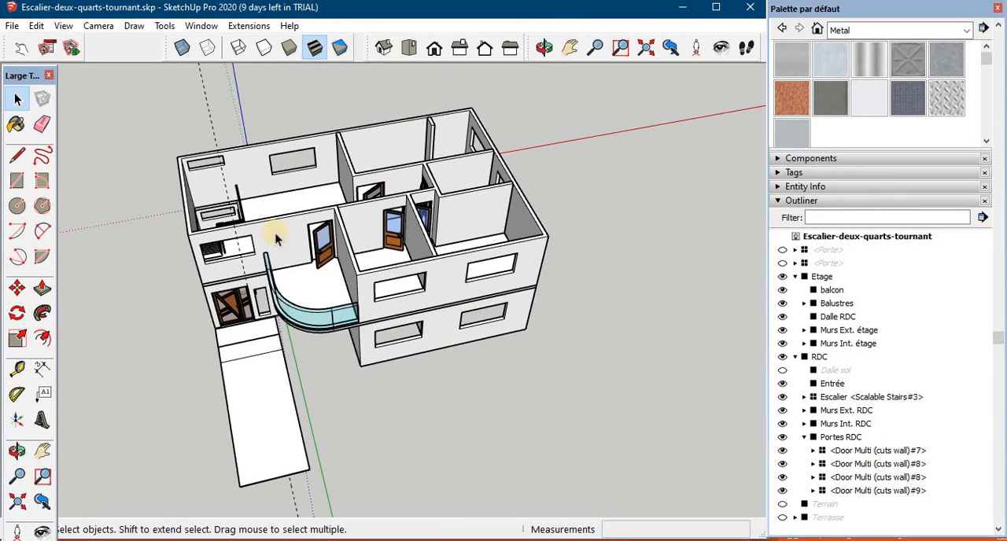
middle_click_drag(505, 376, 477, 322)
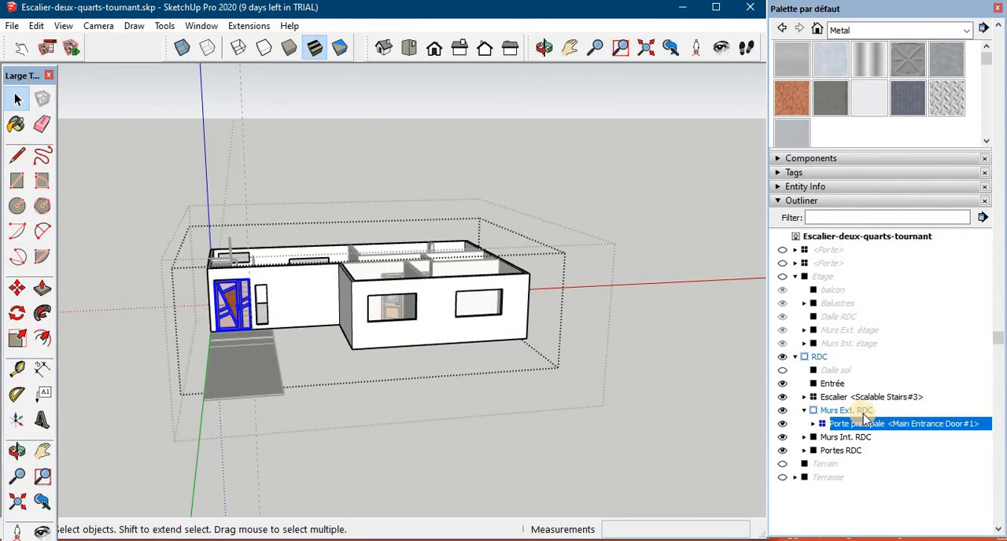
left_click(823, 454)
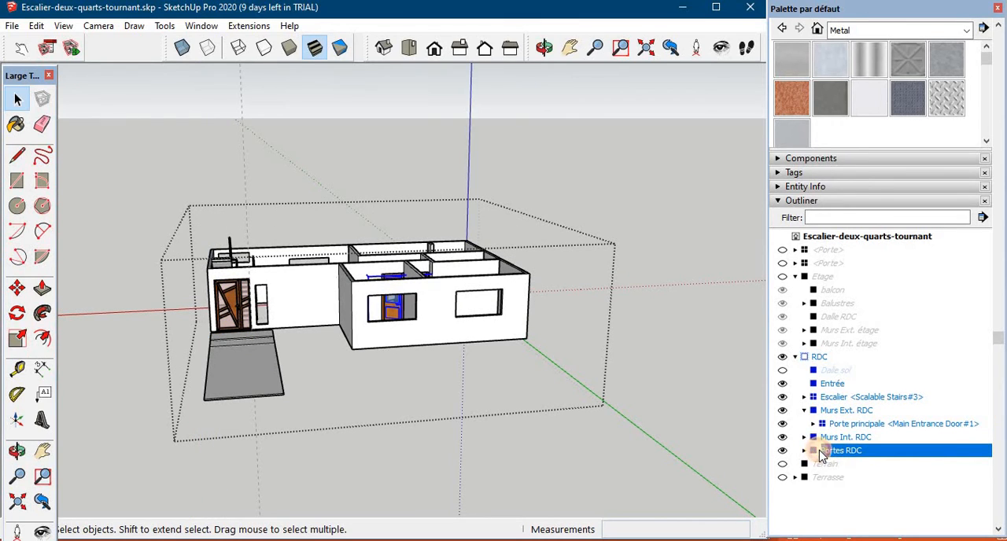
left_click_drag(816, 442, 822, 446)
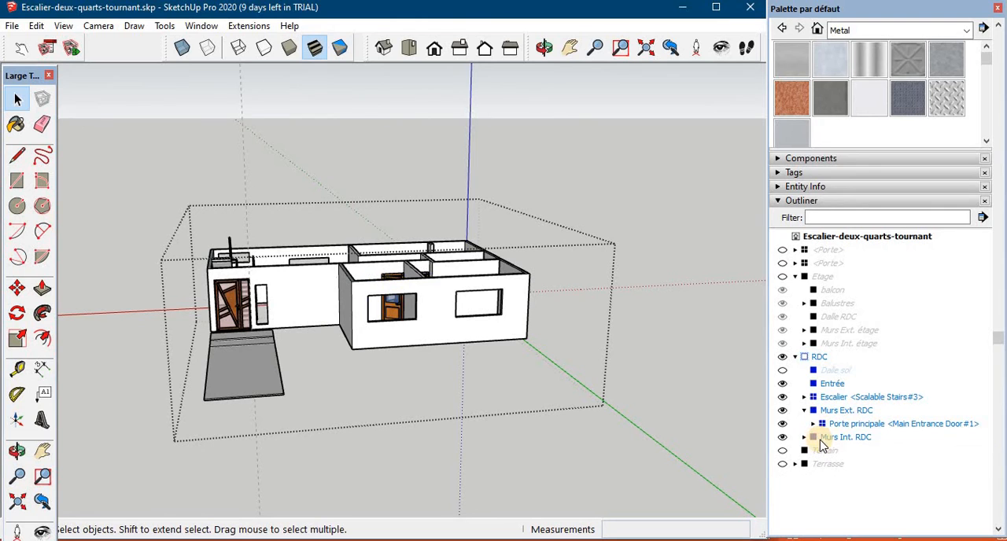
scroll(512, 359, "up", 4)
middle_click_drag(513, 359, 612, 490)
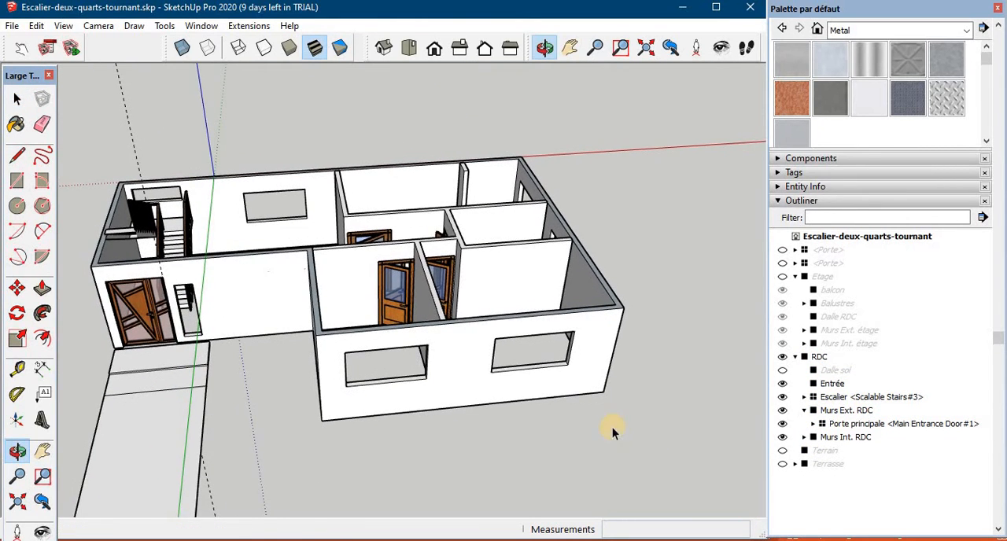
scroll(572, 415, "up", 2)
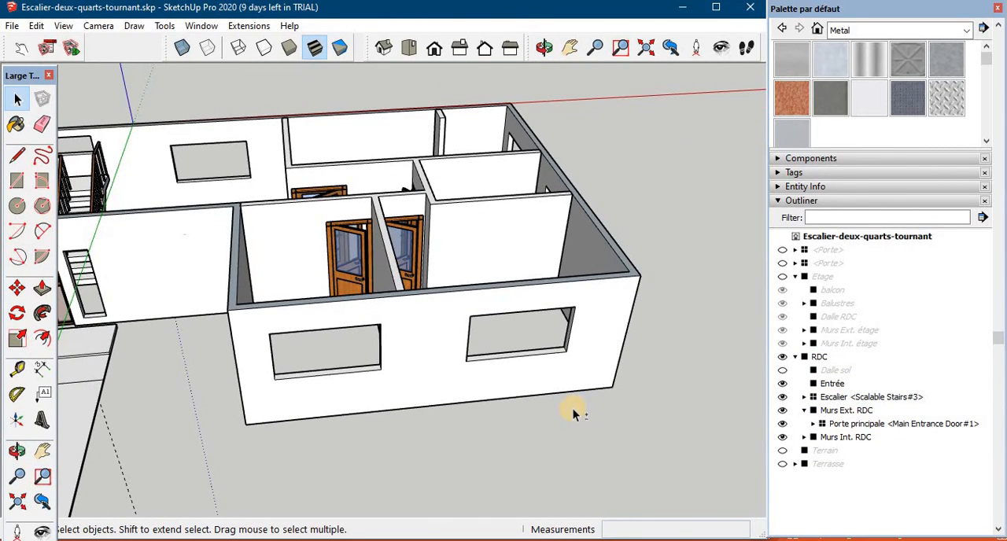
middle_click_drag(573, 415, 634, 463)
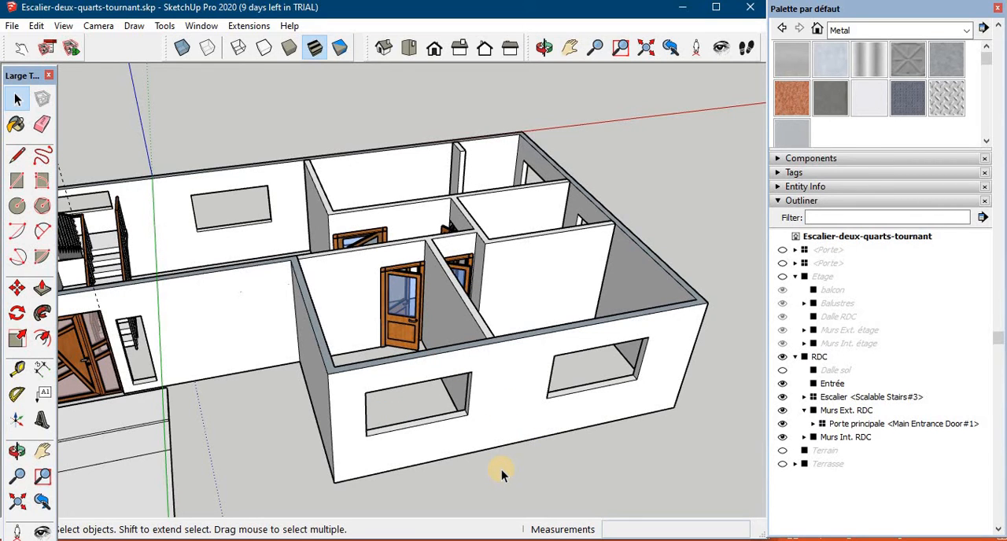
scroll(208, 243, "down", 1)
- Search the Extension Warehouse for "window door"
left_click(202, 26)
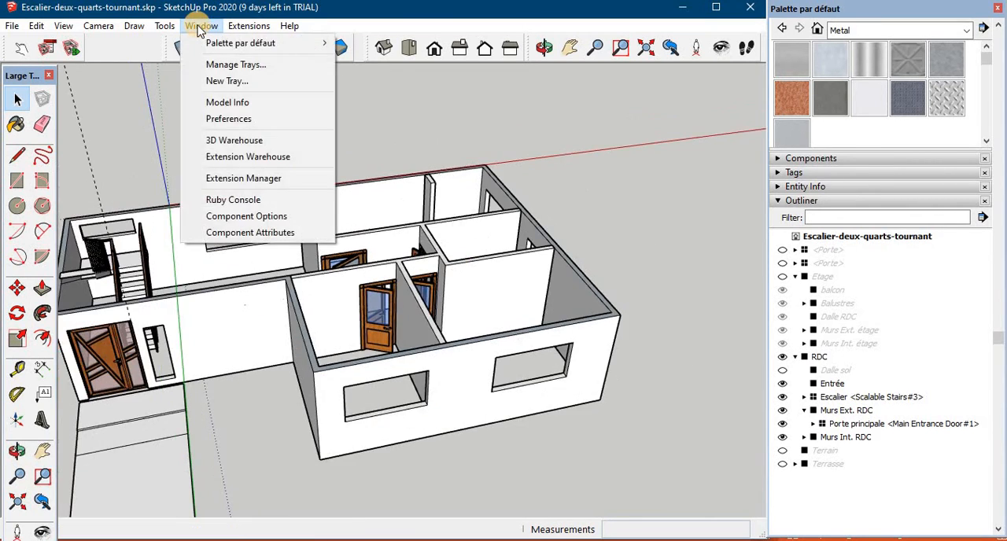
left_click(266, 158)
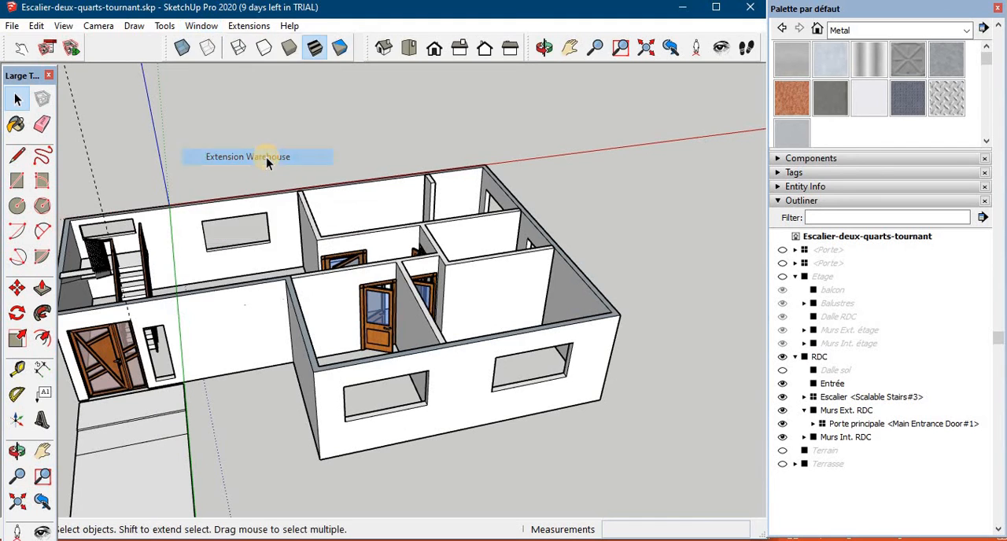
left_click(371, 65)
type("wi")
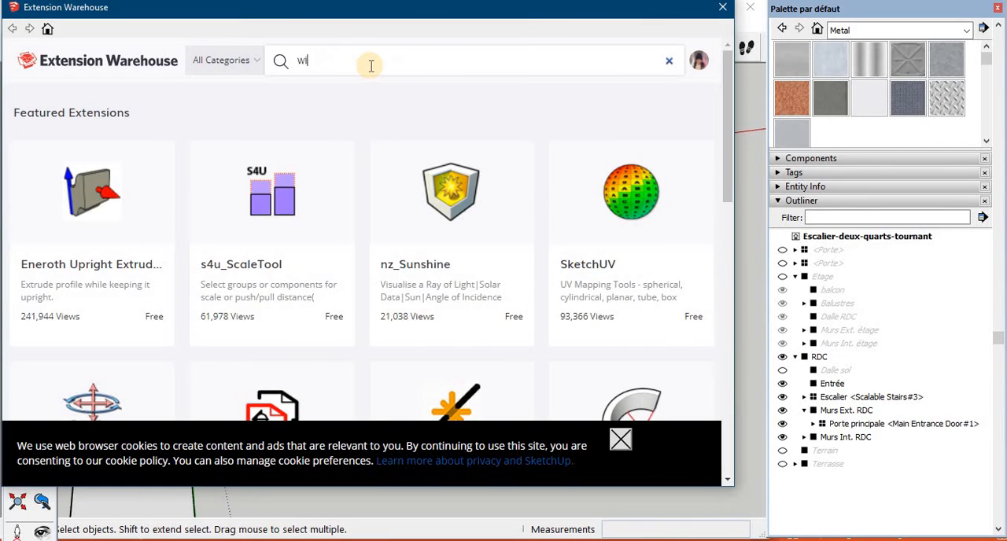
type("ndow ")
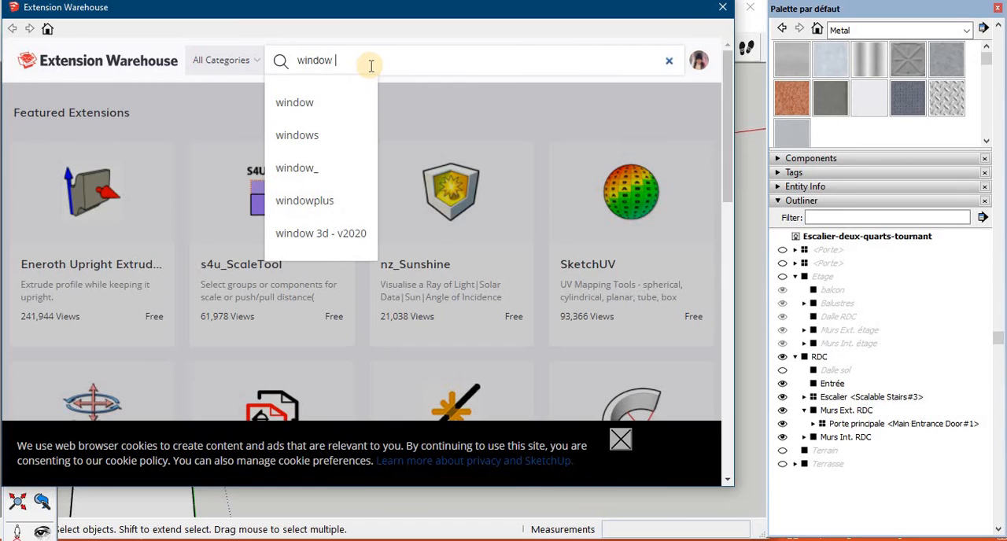
type("door")
key("Return")
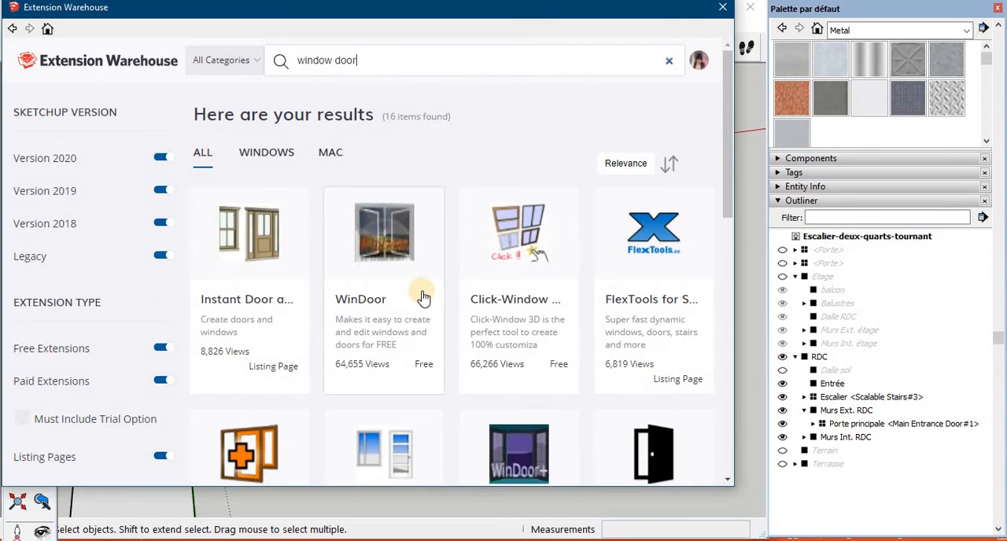
- Browse the found extensions and filter them to Version 2020, excluding Version 2019, Version 2018, Legacy and paid extensions
scroll(409, 275, "down", 8)
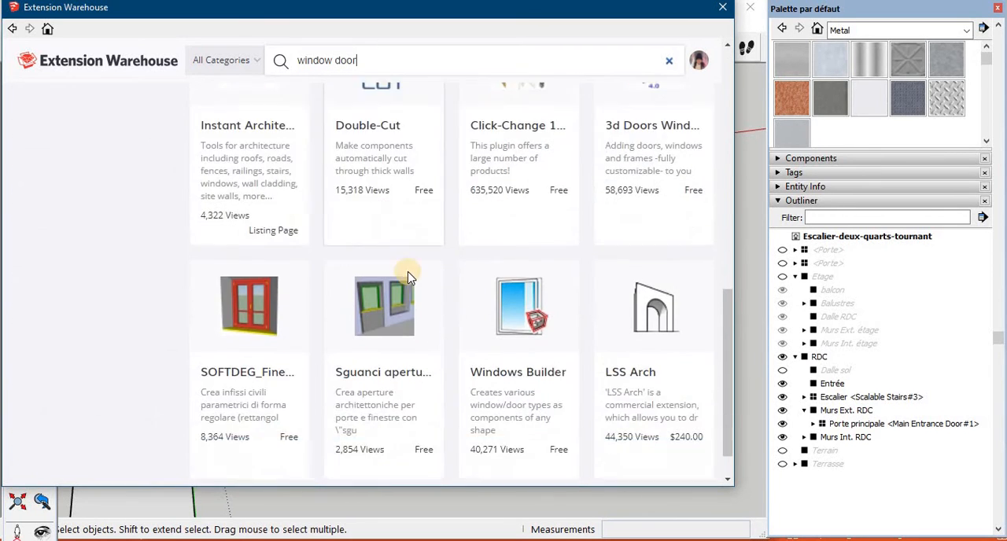
scroll(409, 276, "up", 8)
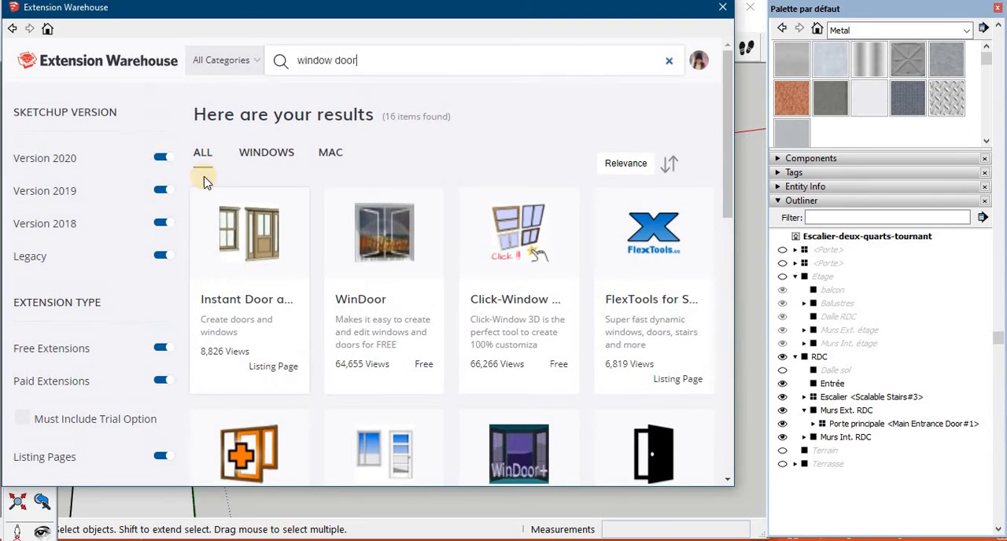
left_click(160, 379)
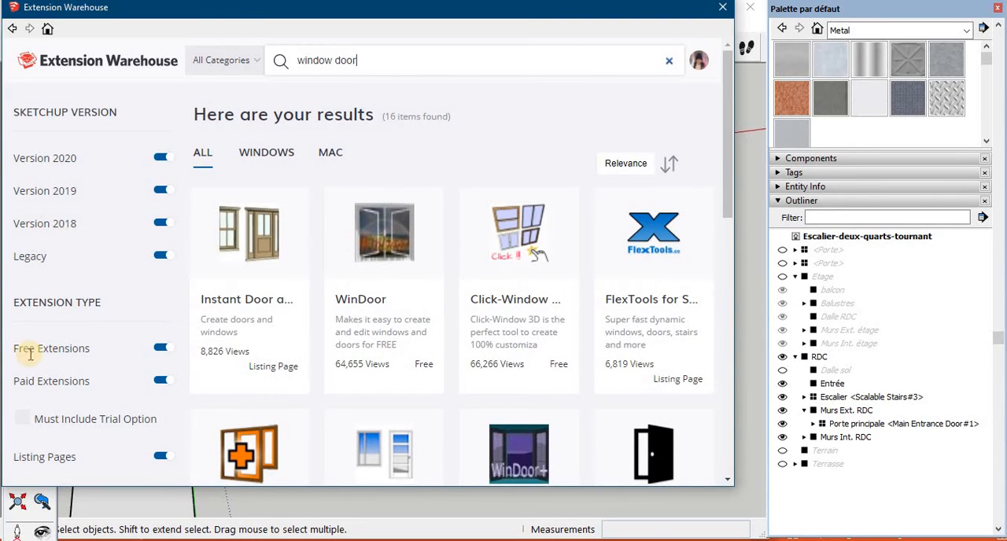
left_click(160, 190)
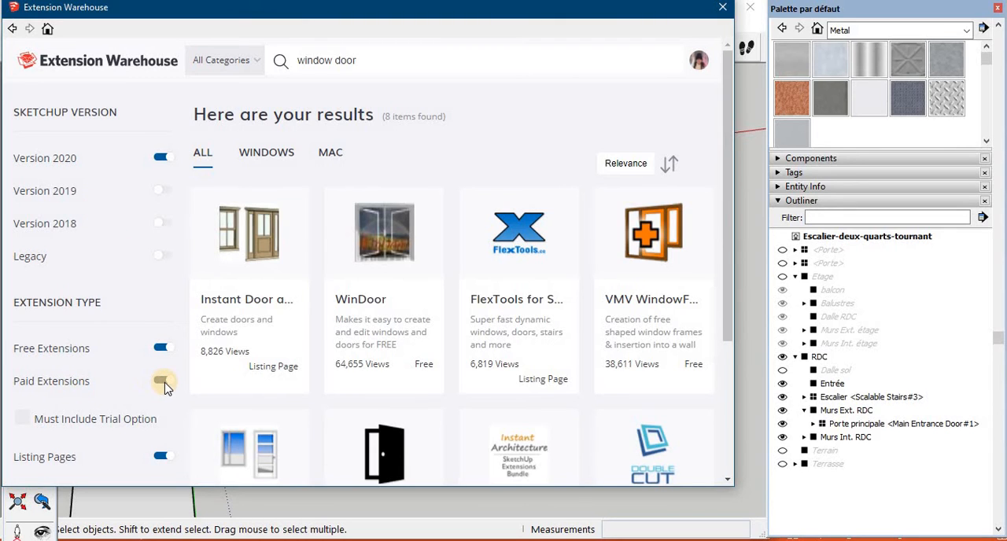
- Exclude listing pages from the extension results and check WinDoor among the installed extensions
left_click(133, 456)
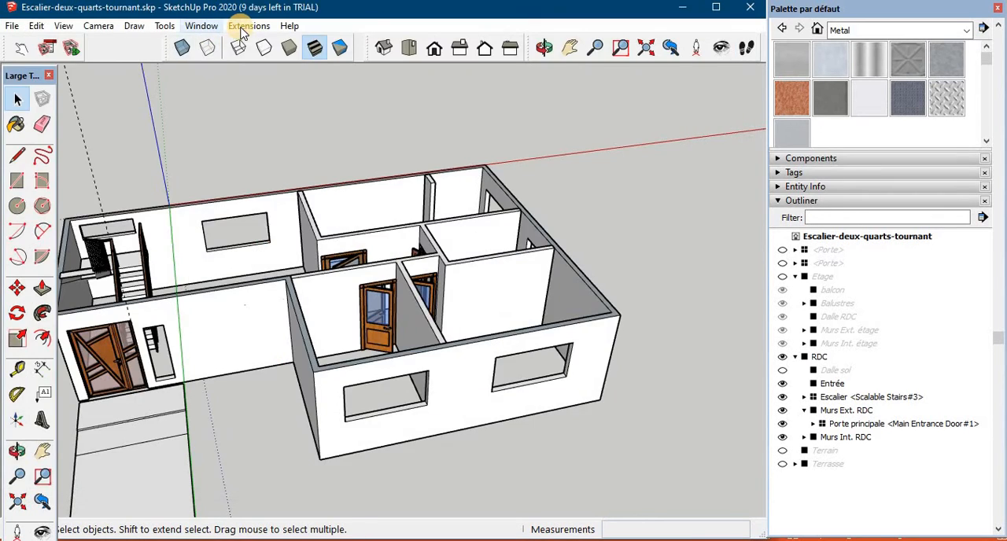
left_click(245, 27)
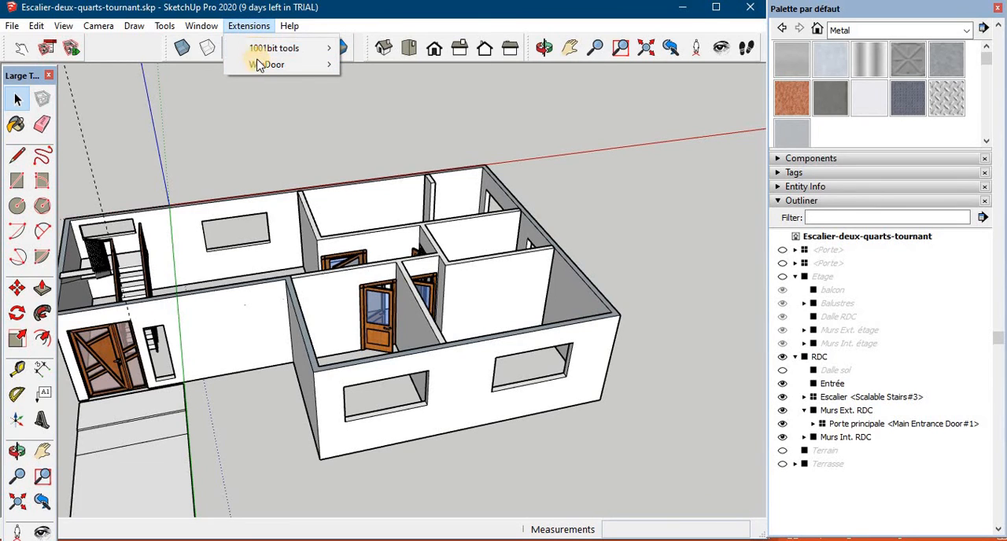
mouse_move(298, 69)
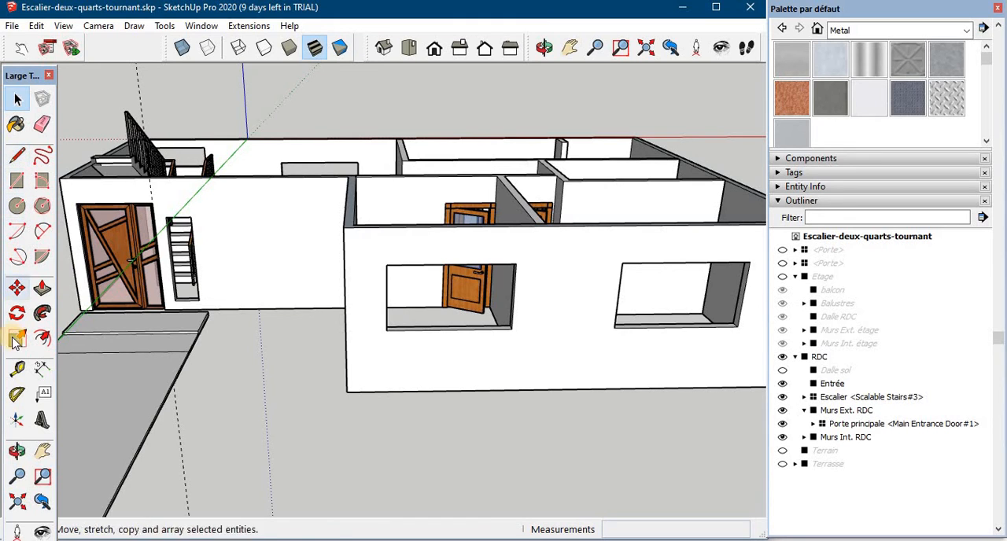
- Measure the window opening in the projecting front wall of the ground floor with the Tape Measure
left_click(17, 368)
left_click(385, 327)
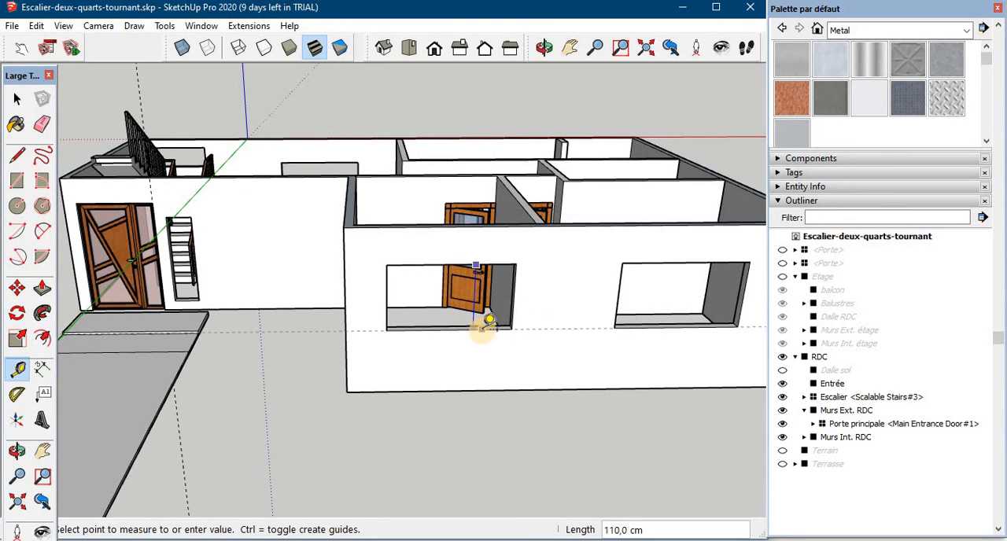
key("Escape")
scroll(474, 345, "down", 2)
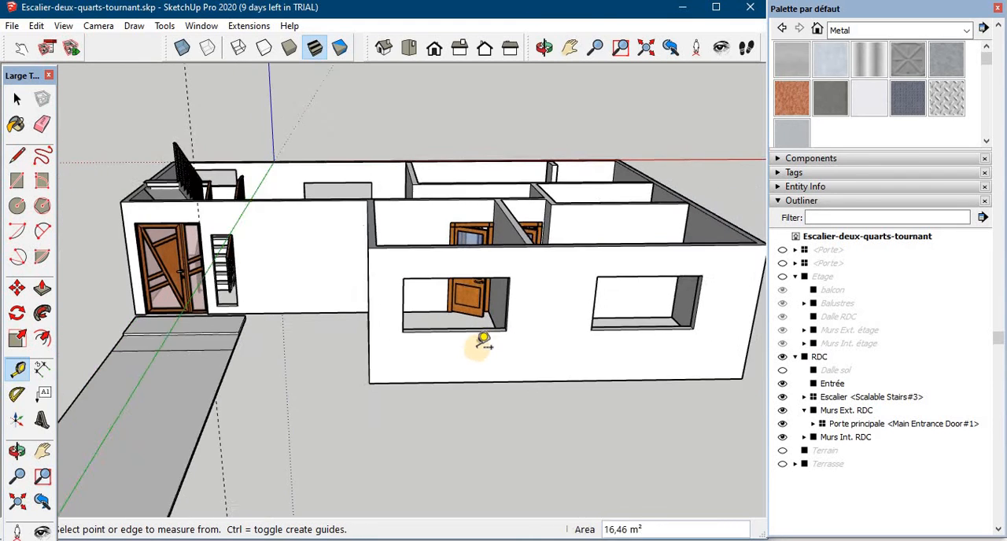
- Measure the narrow opening beside the main entrance door, then the low opening by the staircase
middle_click_drag(348, 371, 401, 374)
middle_click_drag(402, 375, 407, 338)
left_click(308, 319)
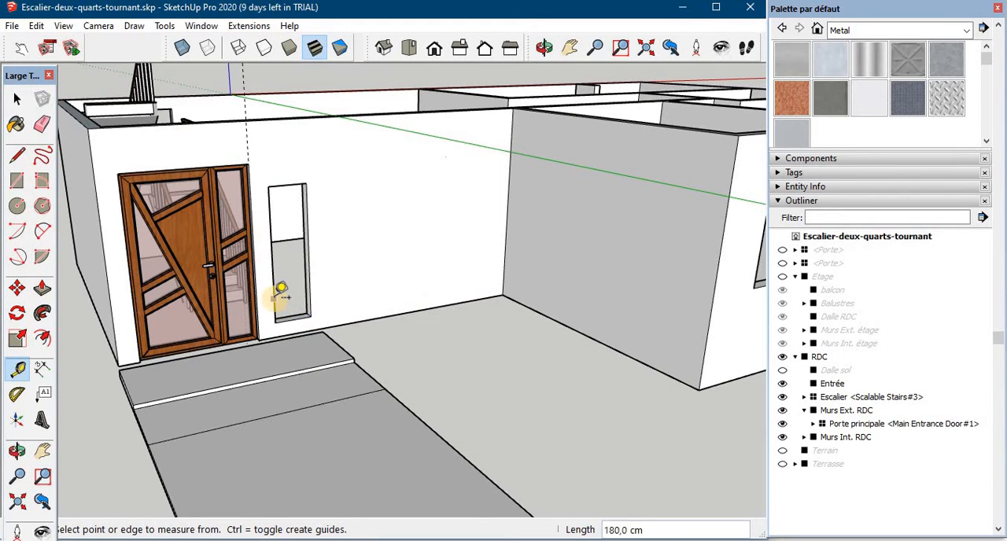
middle_click_drag(281, 295, 168, 258)
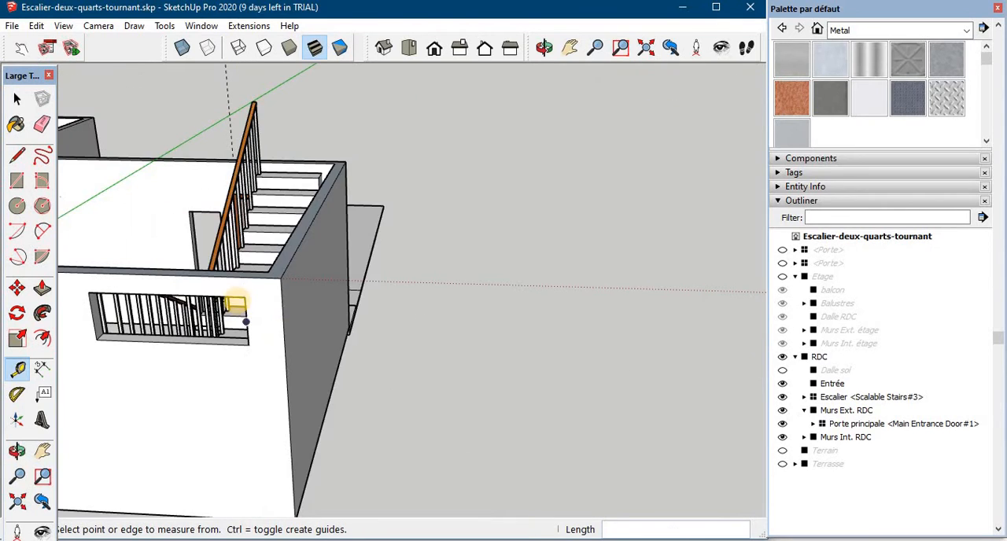
left_click(240, 309)
key("Escape")
scroll(242, 309, "down", 4)
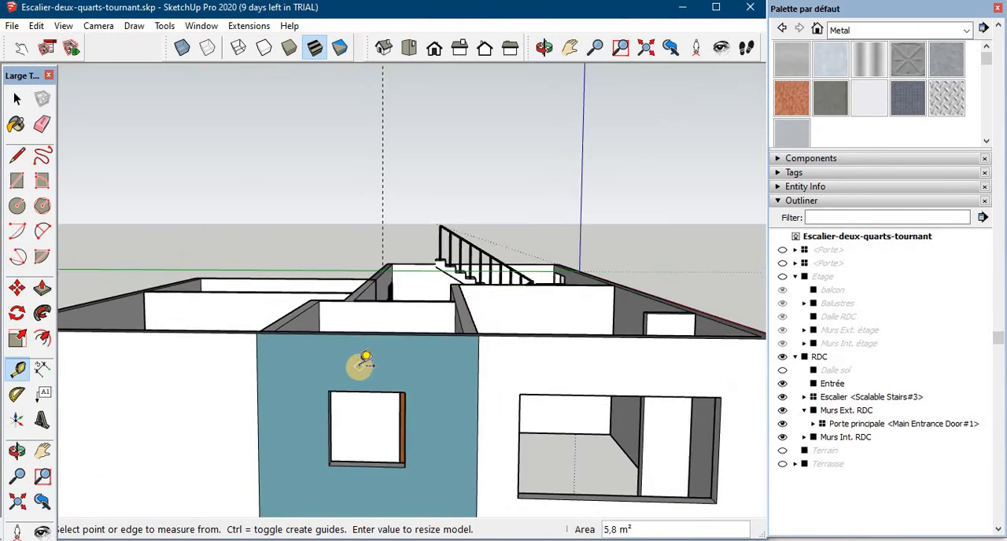
- Measure the width and height of the small square opening in the teal side wall
scroll(366, 361, "up", 2)
left_click(324, 437)
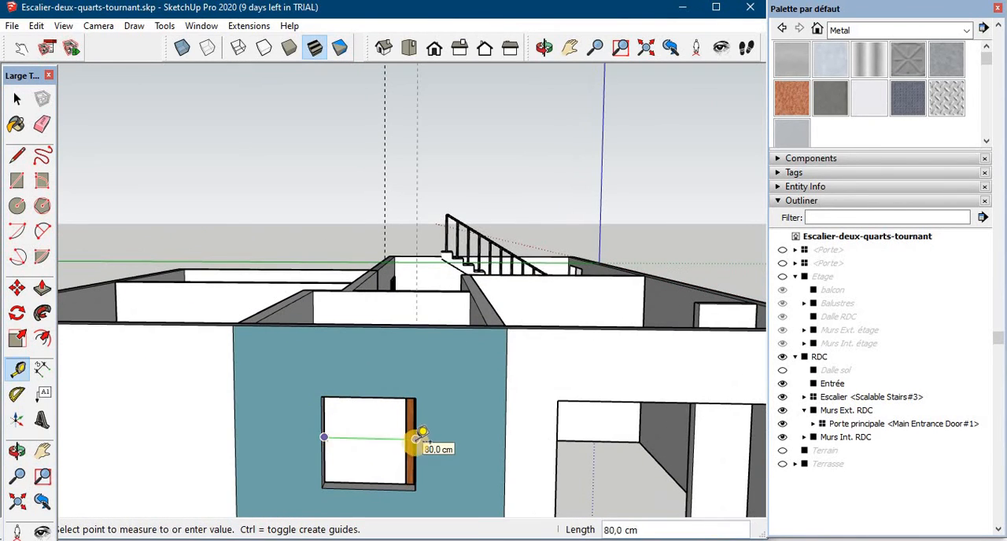
left_click(411, 439)
left_click(381, 398)
left_click(383, 486)
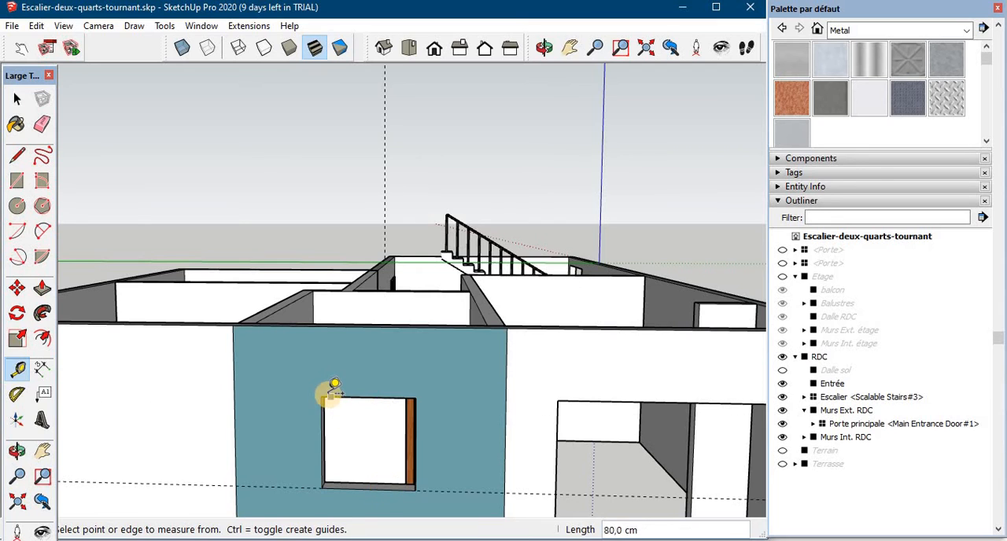
- Create a single reversed WinDoor window 200 cm wide and 110 cm high with 1 mullion, keeping the default profile dimensions
scroll(330, 386, "down", 2)
left_click(249, 25)
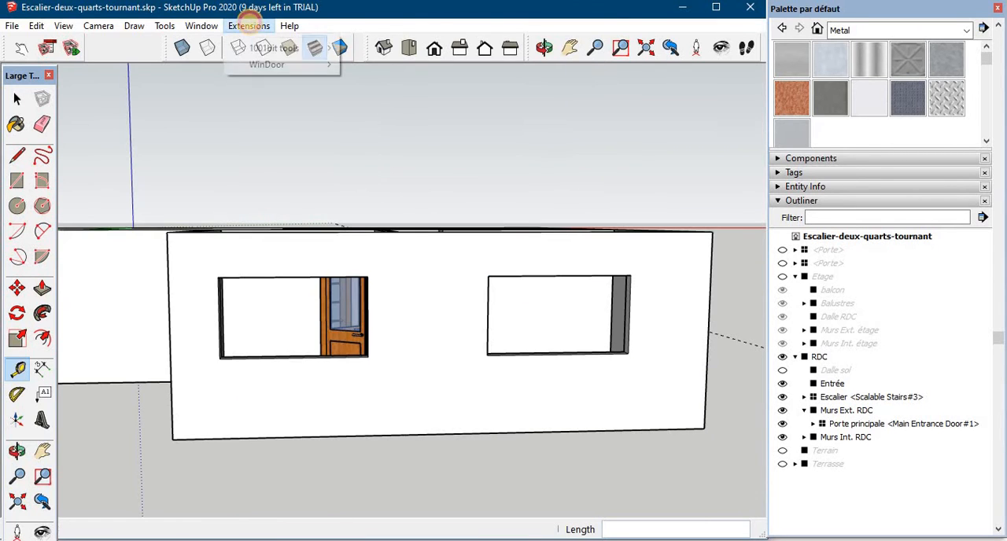
mouse_move(258, 64)
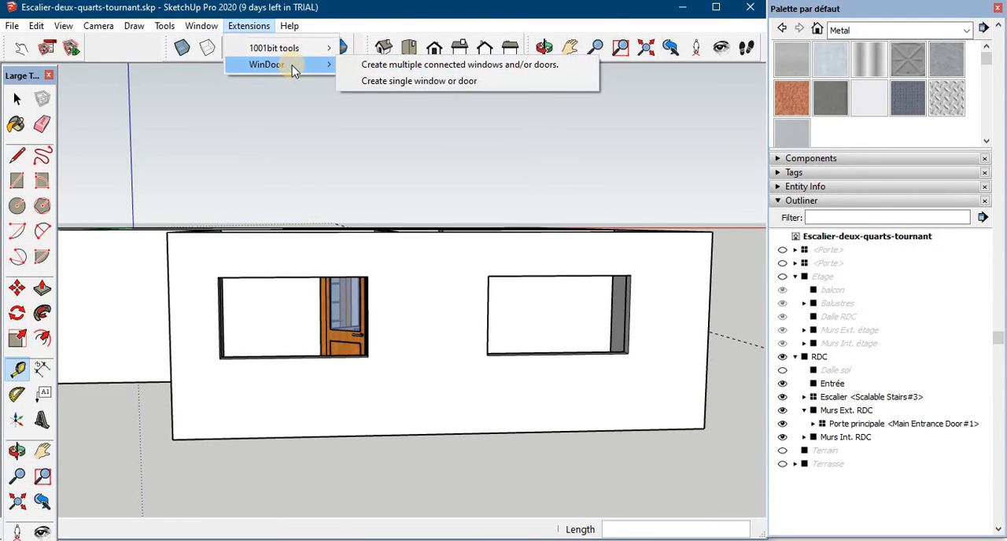
left_click(422, 82)
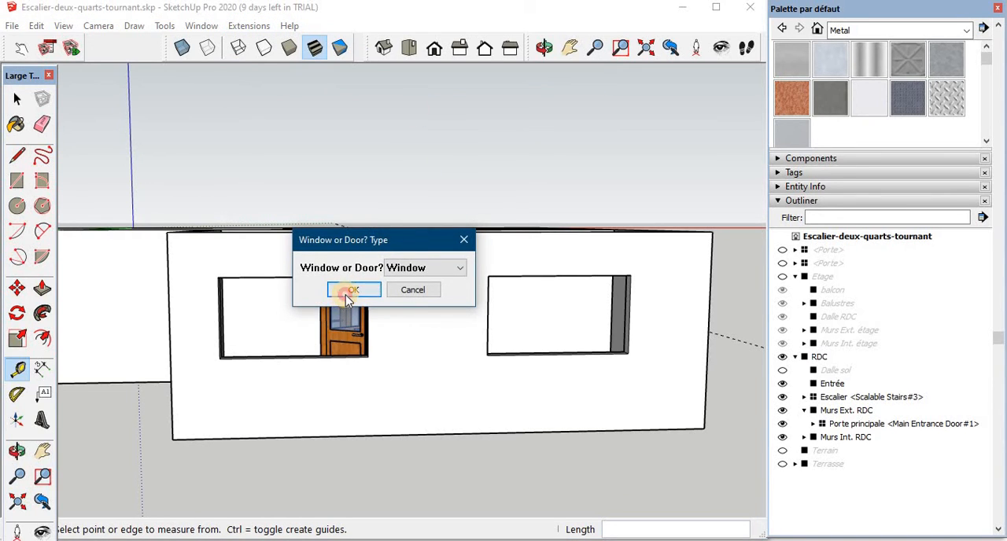
left_click(351, 291)
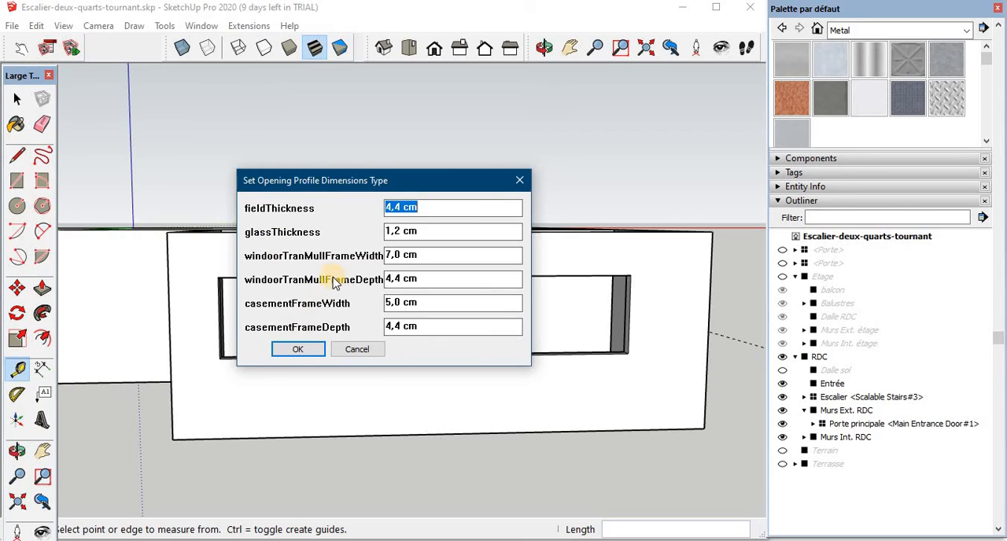
left_click(293, 349)
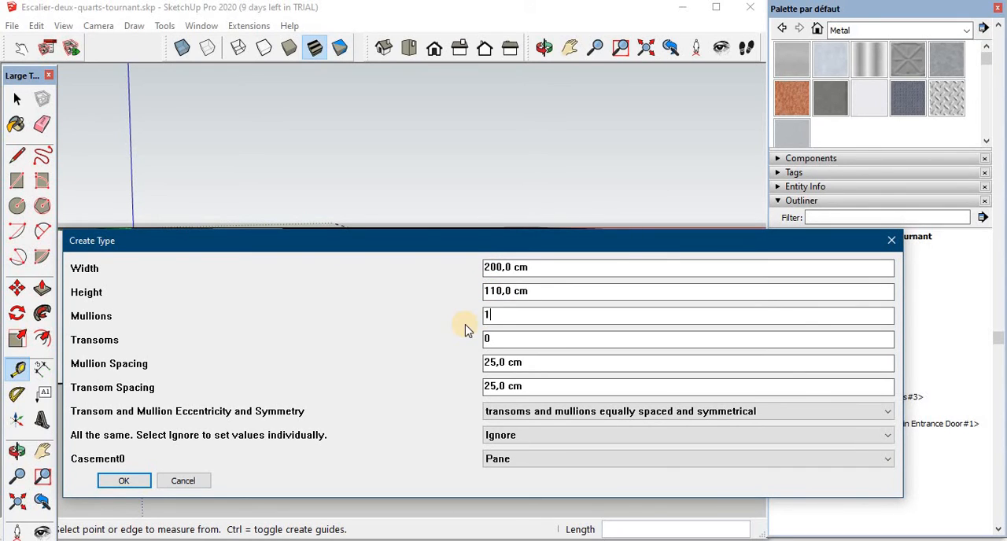
left_click(125, 481)
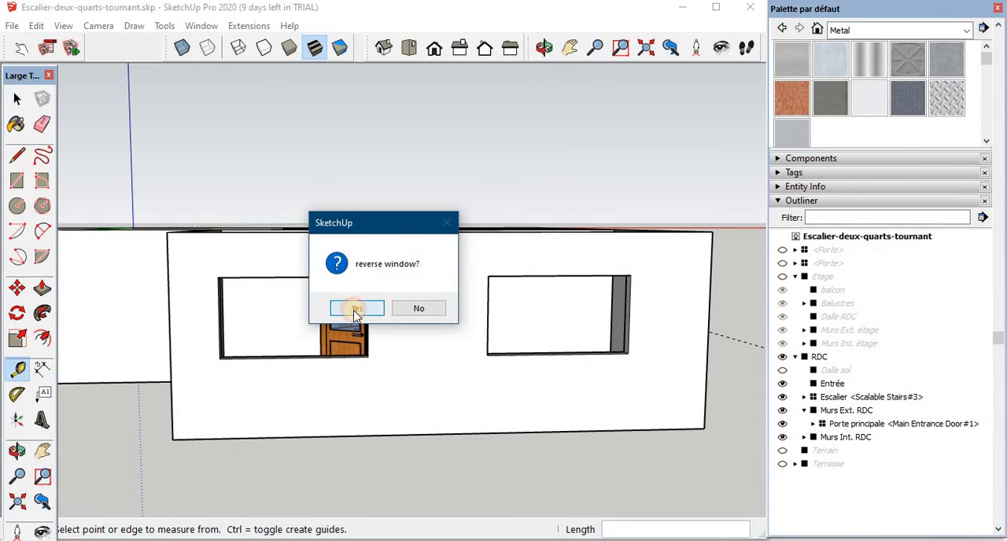
left_click(357, 308)
- Place the two-pane window in both front openings of the ground floor and in the matching openings of both floors
scroll(482, 355, "up", 3)
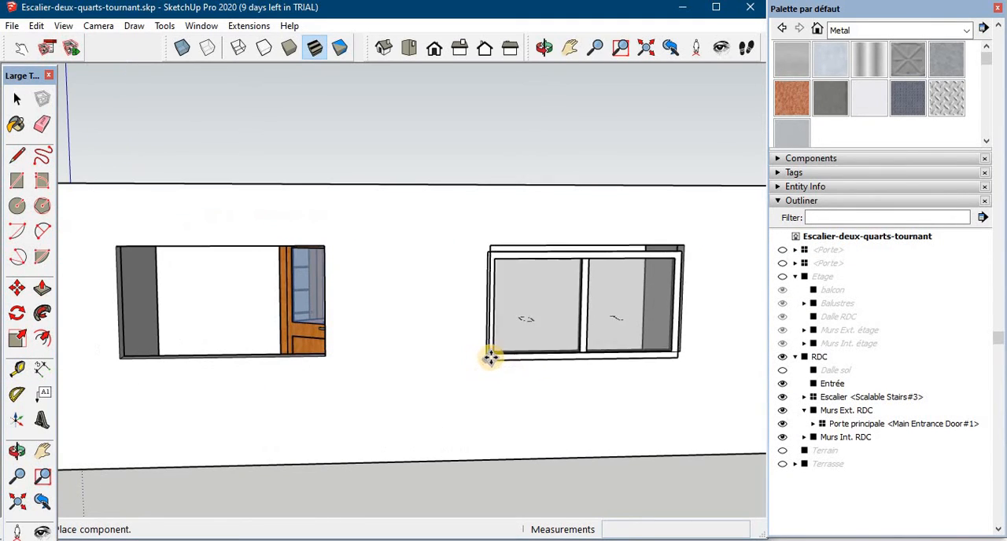
left_click(489, 358)
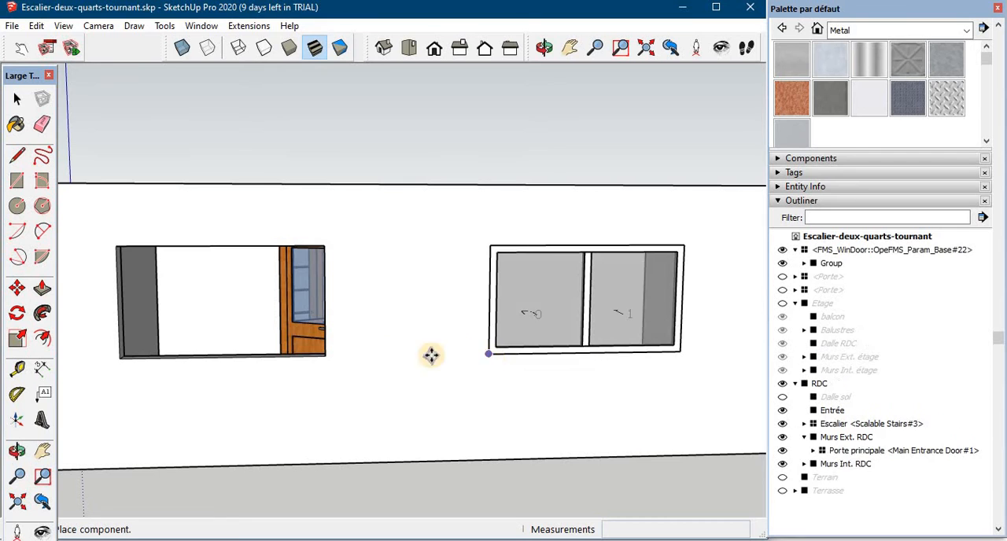
left_click(128, 361)
middle_click_drag(127, 361, 314, 371)
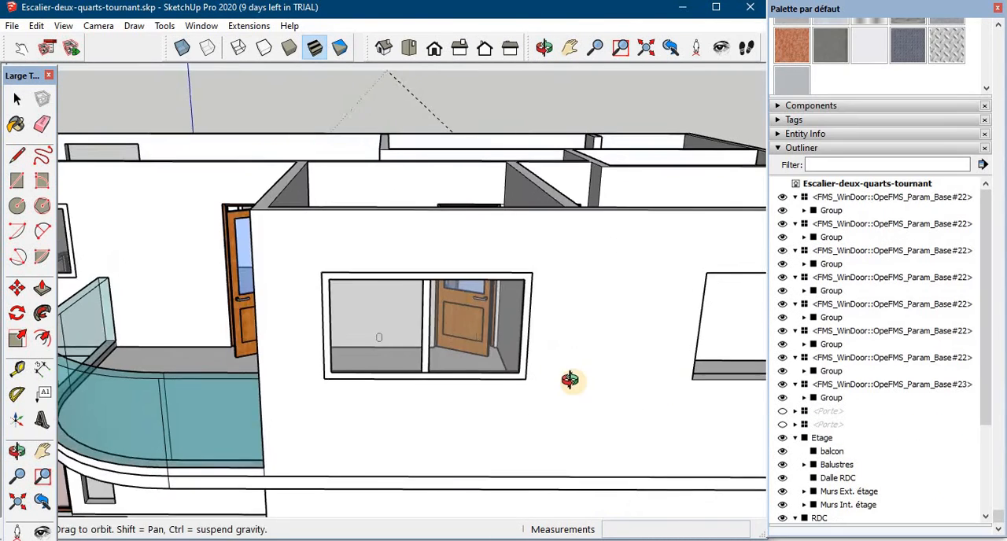
middle_click_drag(571, 380, 564, 401)
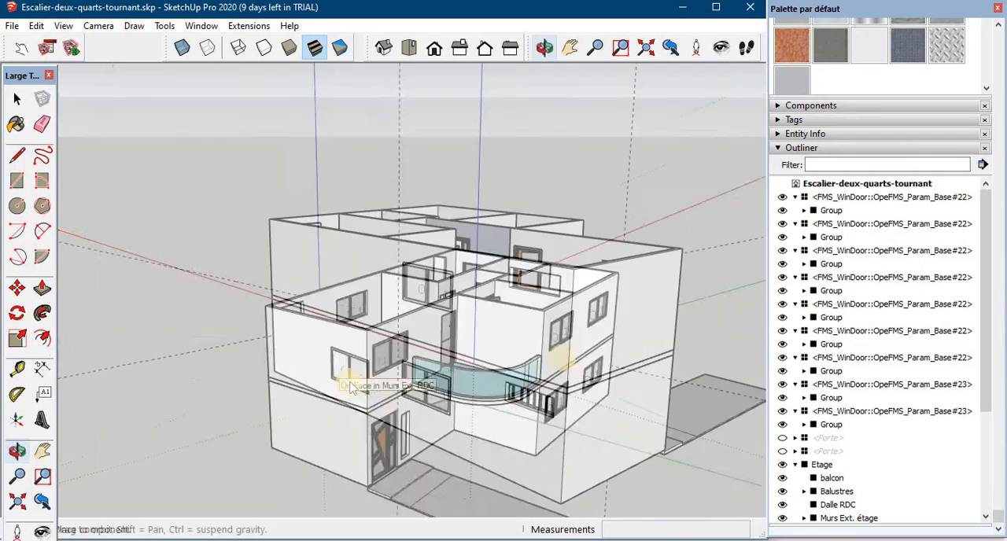
middle_click_drag(353, 379, 484, 402)
scroll(551, 401, "up", 3)
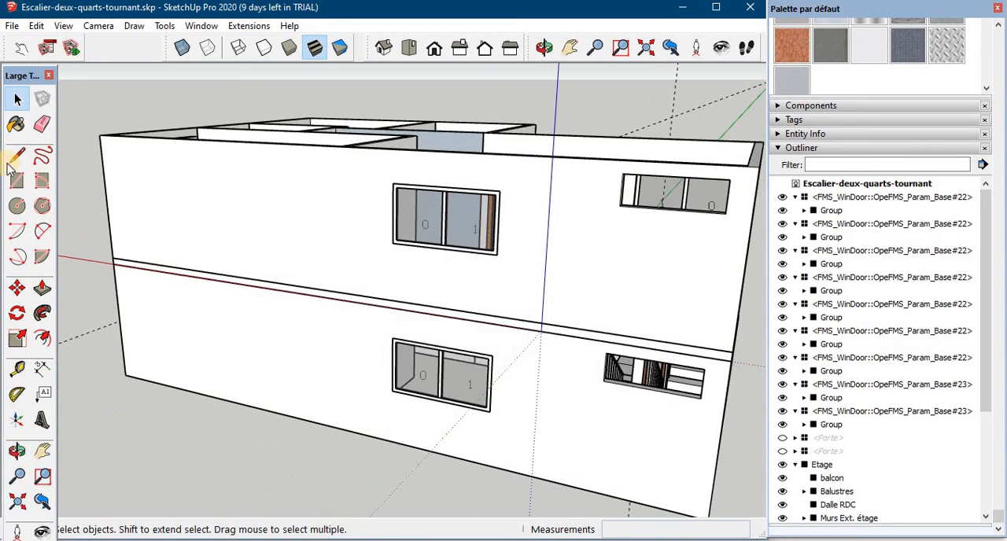
- Create a single reversed WinDoor window with three panes for the wide, low staircase openings
left_click(249, 25)
mouse_move(266, 64)
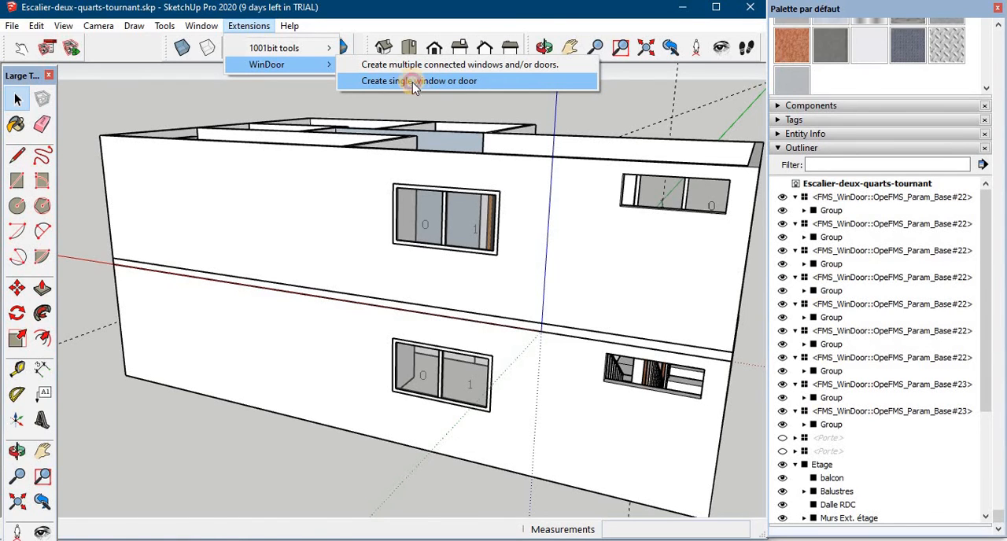
left_click(414, 82)
left_click(354, 288)
left_click(431, 171)
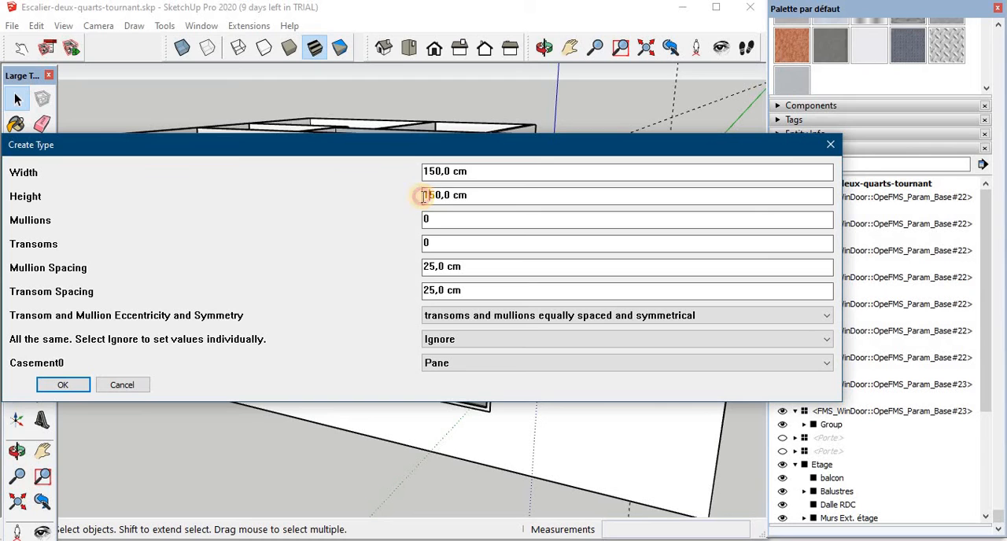
left_click(79, 386)
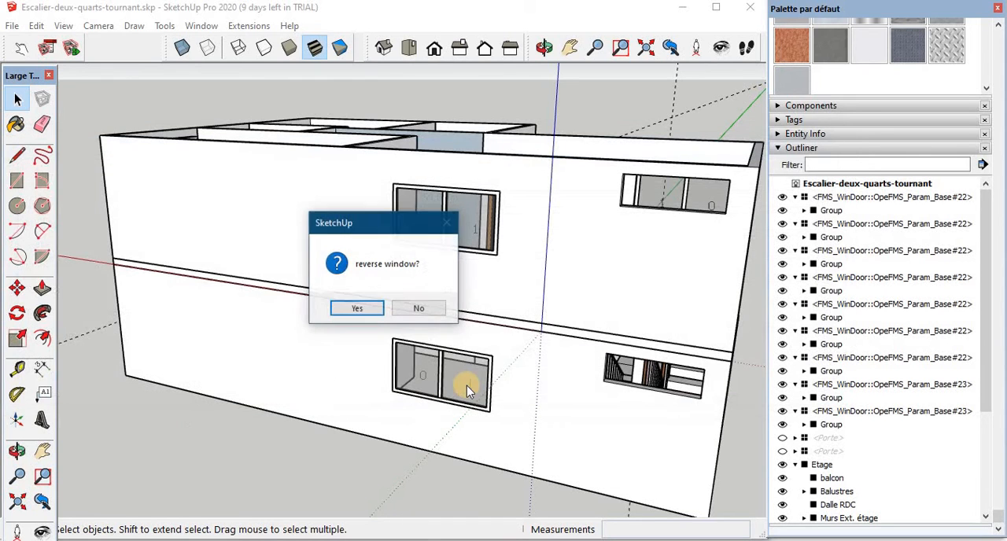
left_click(356, 309)
- Place the three-pane window in the low openings of the rear wall on the upper and ground floors
scroll(675, 225, "up", 5)
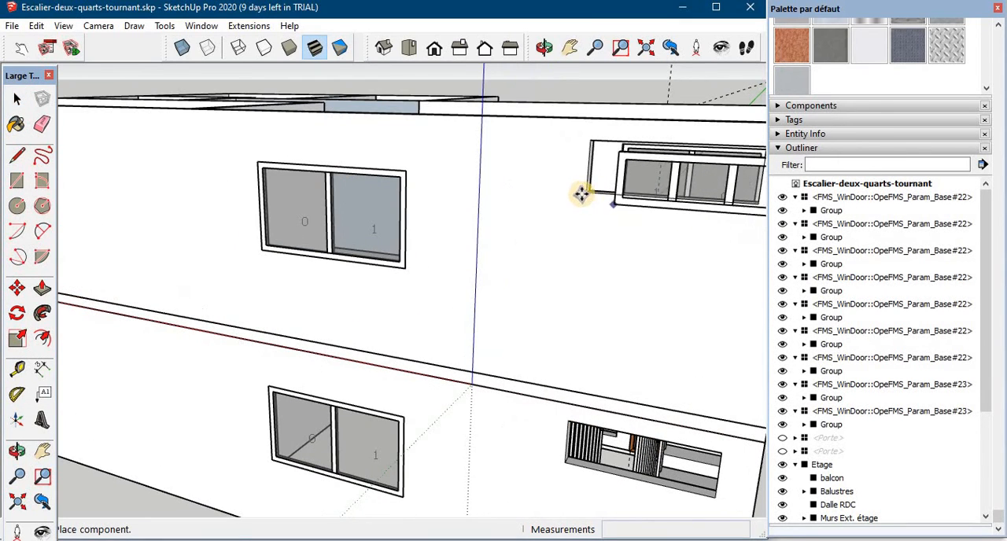
left_click(585, 194)
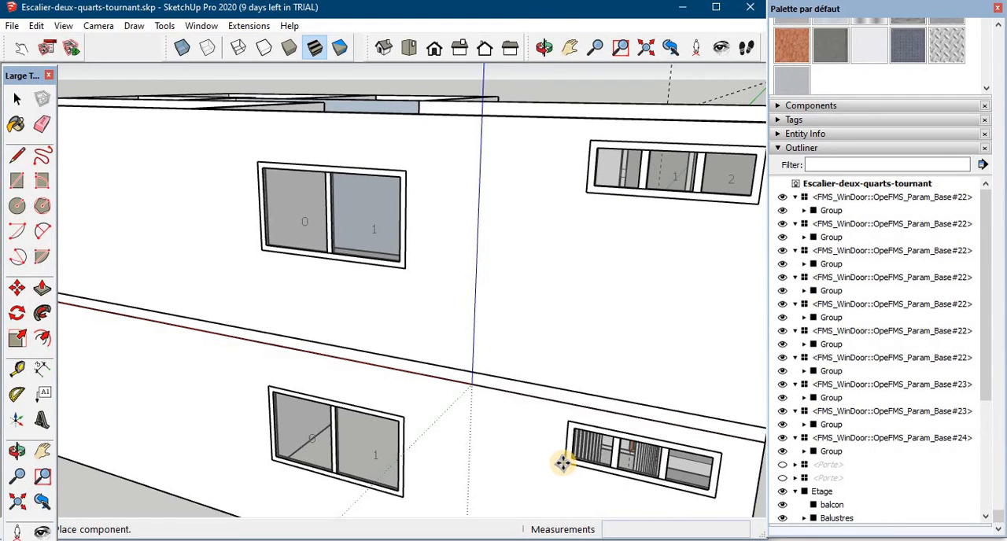
left_click(560, 463)
scroll(551, 463, "down", 4)
- Create a reversed 80 x 80 cm window without mullions and fit it in the small teal-wall openings on both floors
middle_click_drag(544, 461, 158, 192)
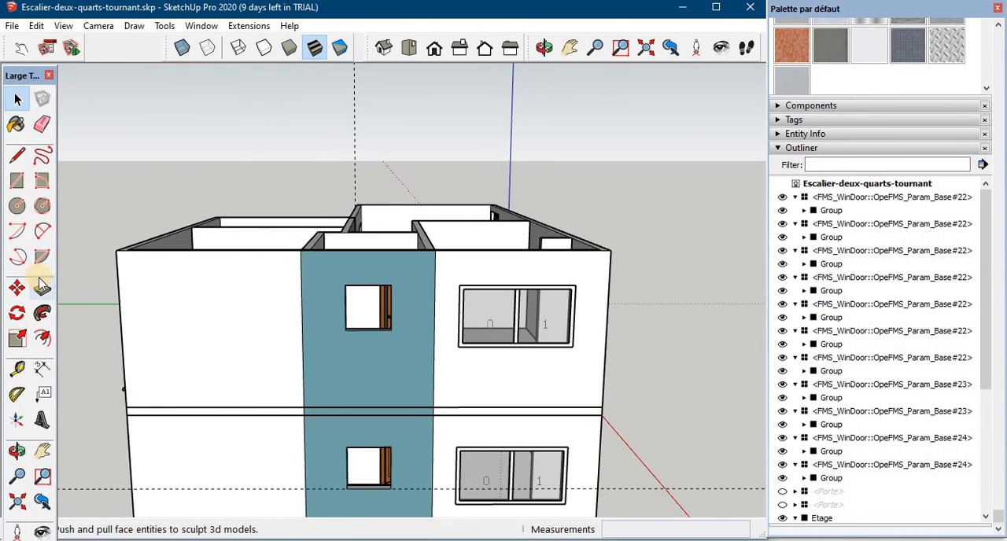
left_click_drag(443, 171, 431, 172)
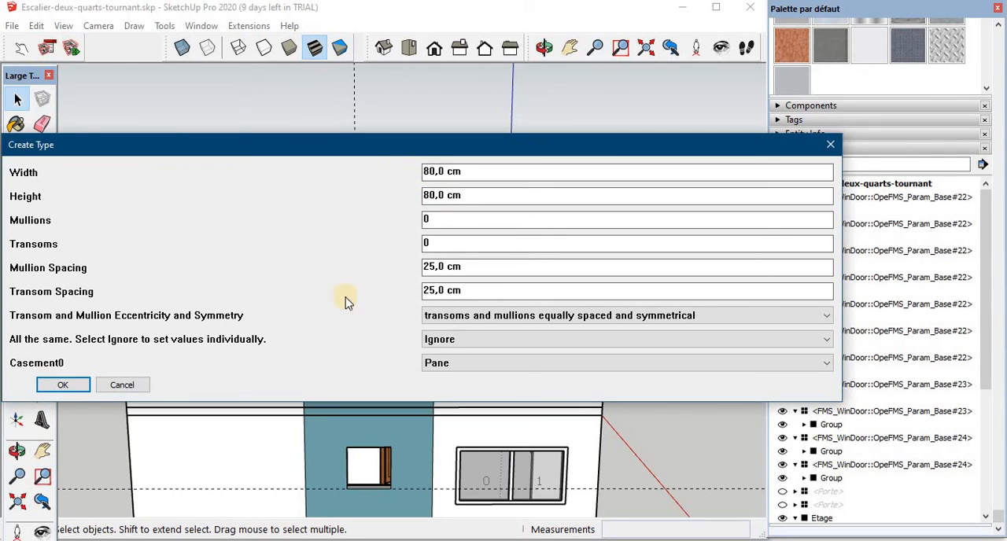
left_click(41, 385)
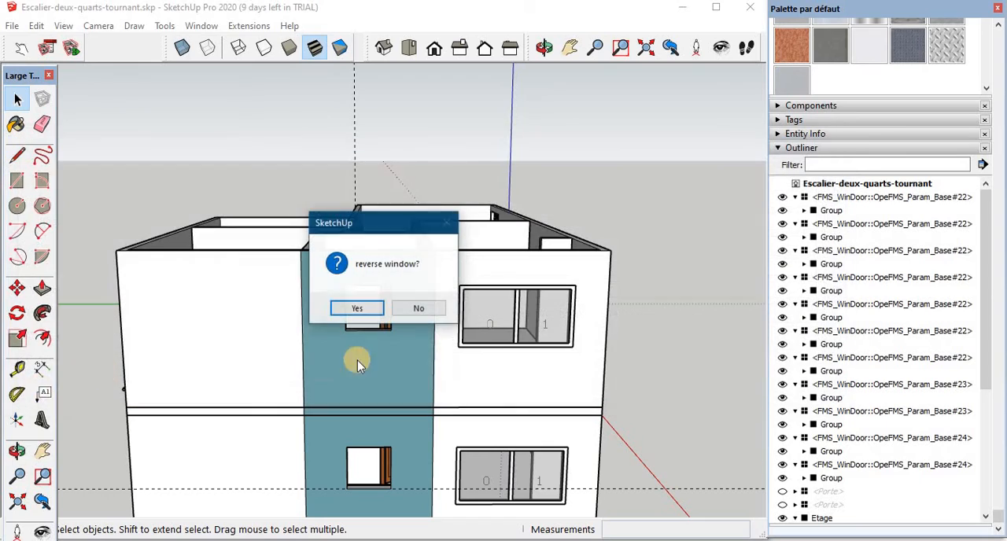
left_click(357, 309)
middle_click_drag(353, 332, 186, 175)
- Create a reversed single-pane window for the narrow opening beside the main entrance door and place it there
scroll(216, 264, "up", 5)
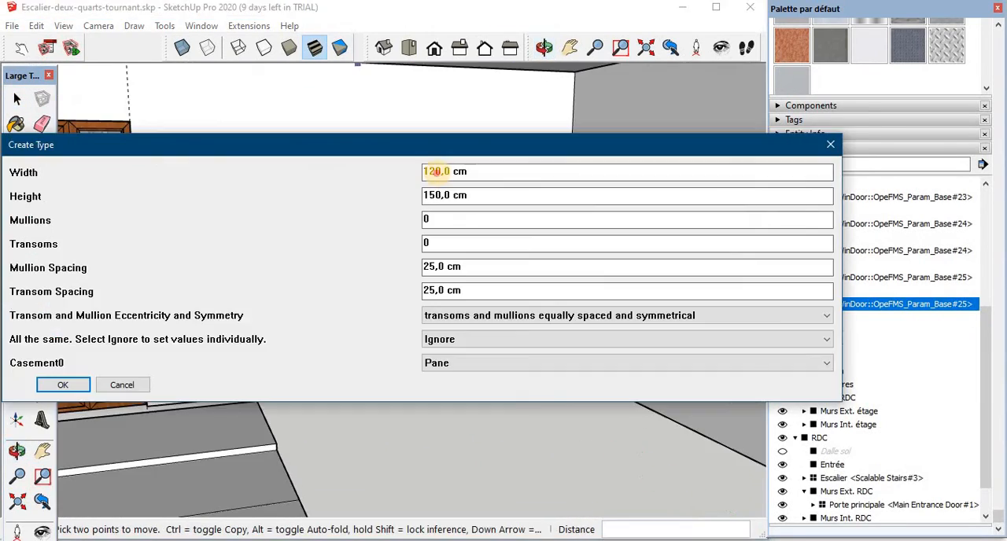
left_click(58, 386)
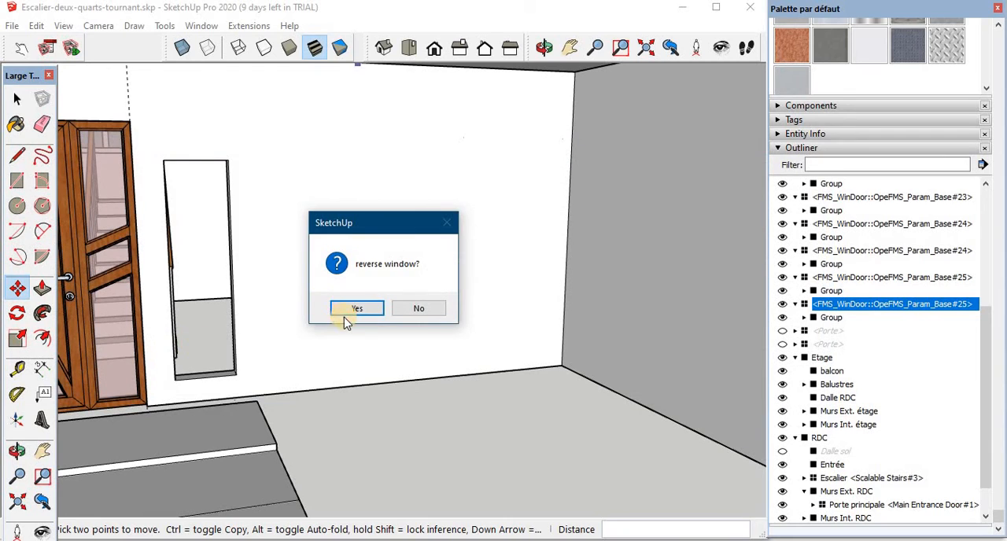
left_click(347, 314)
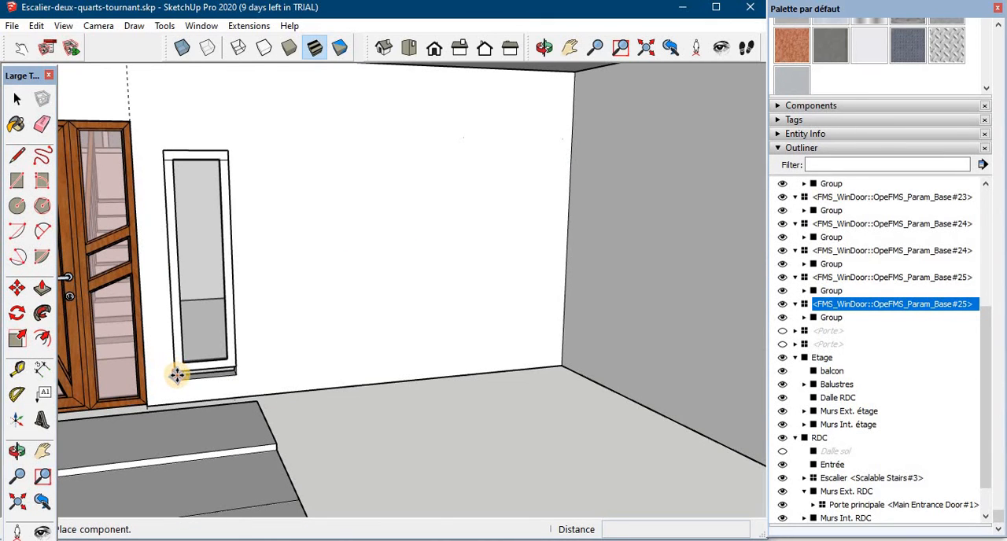
left_click(173, 371)
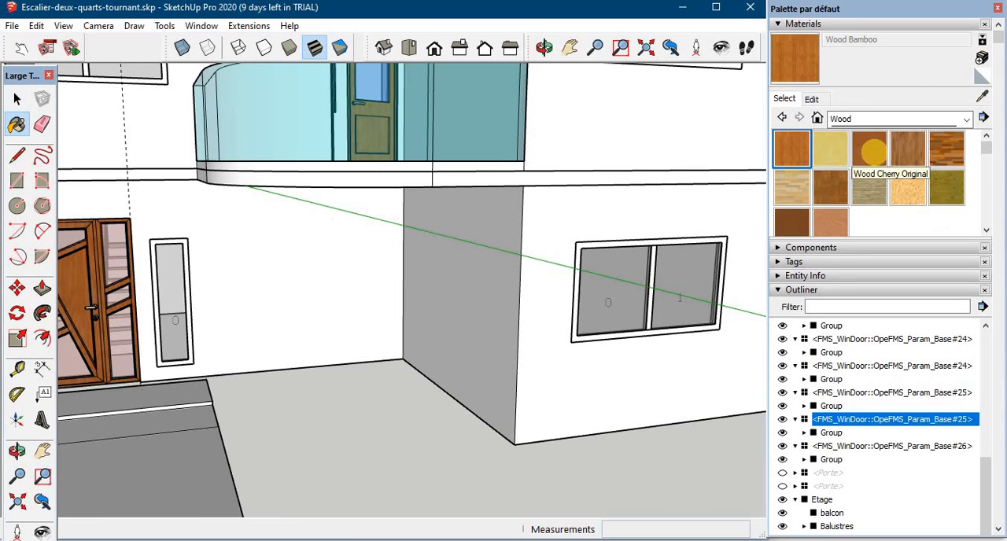
- Paint the frame of the ground-floor window below and beside the balcony with Wood Cherry Original
left_click(873, 151)
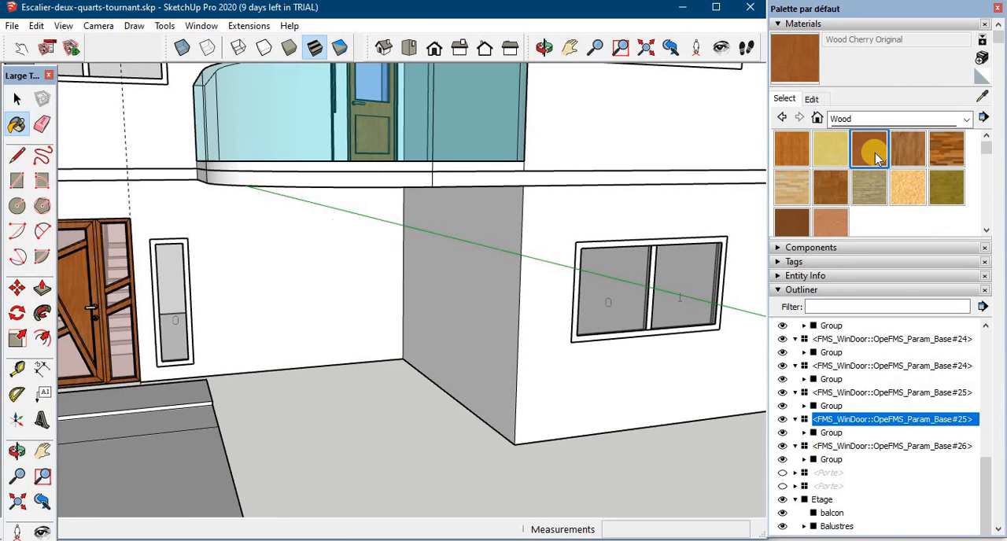
scroll(706, 259, "up", 1)
scroll(712, 252, "up", 1)
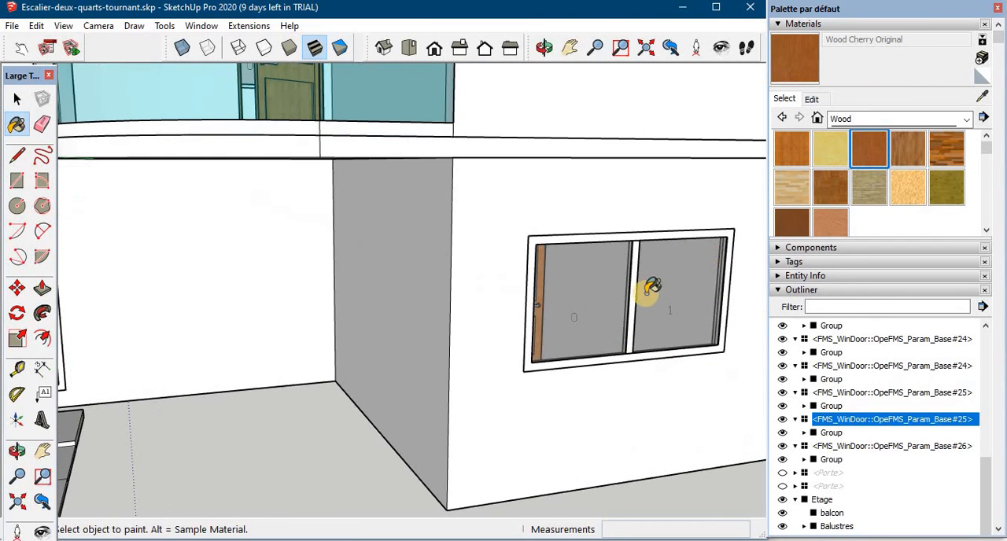
left_click(534, 326)
scroll(438, 291, "down", 4)
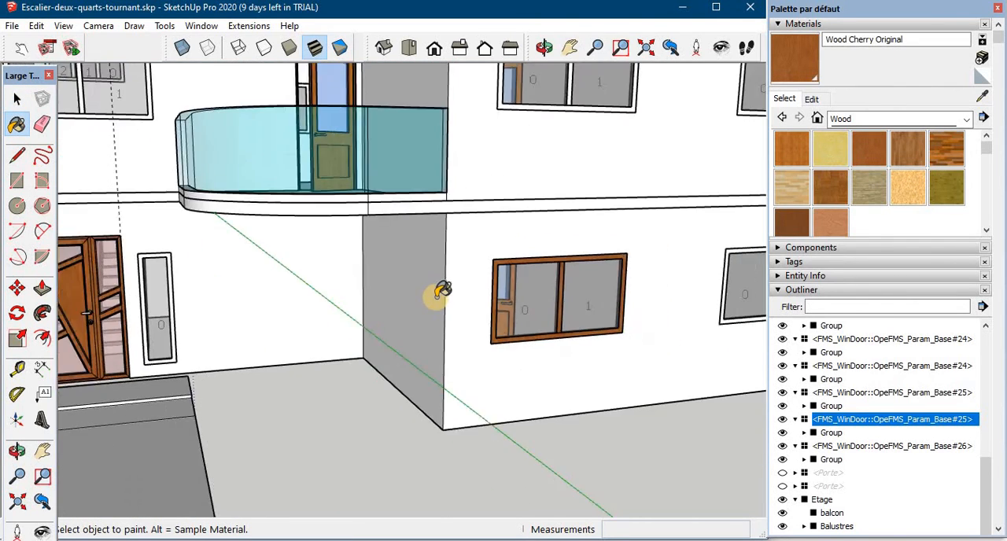
scroll(442, 291, "down", 3)
scroll(480, 169, "up", 3)
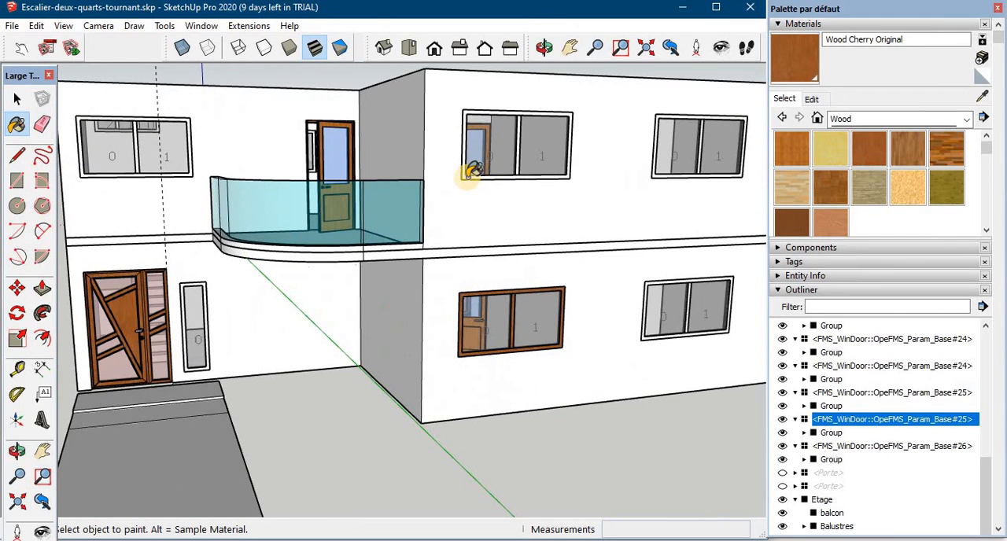
- Paint the frames of the remaining windows on the front walls and the narrow window beside the entrance with Wood Cherry Original
left_click(470, 173)
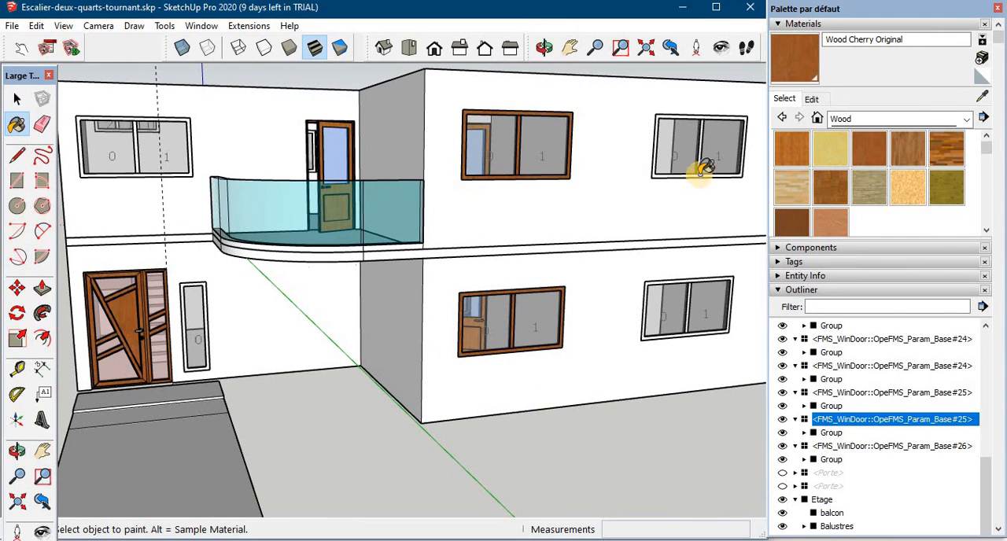
left_click(656, 173)
left_click(649, 288)
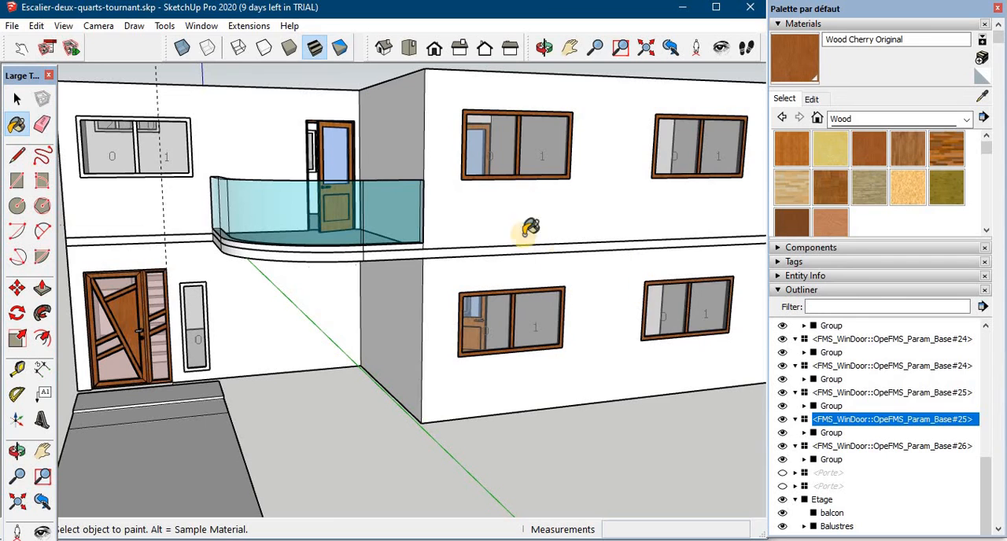
middle_click_drag(483, 202, 441, 193)
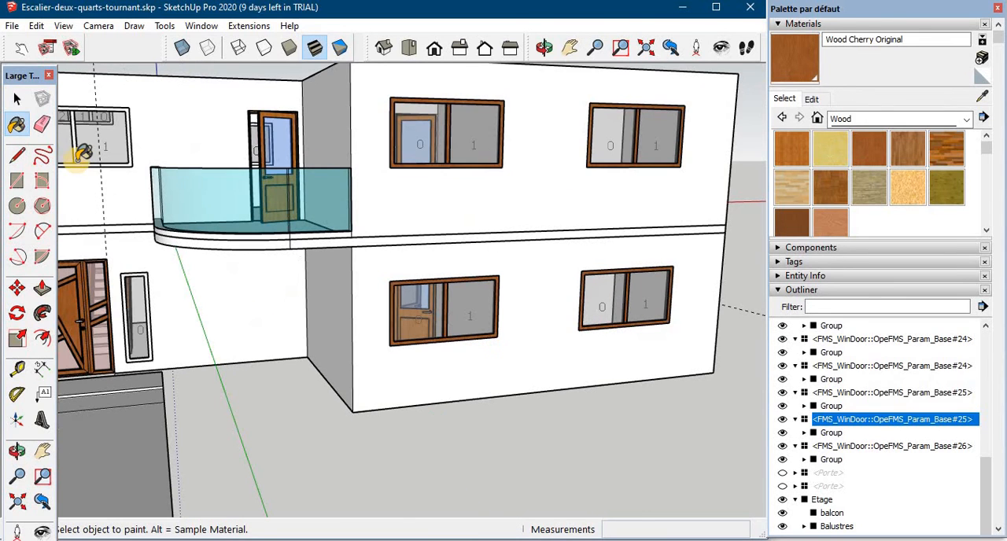
left_click(143, 274)
scroll(121, 256, "down", 3)
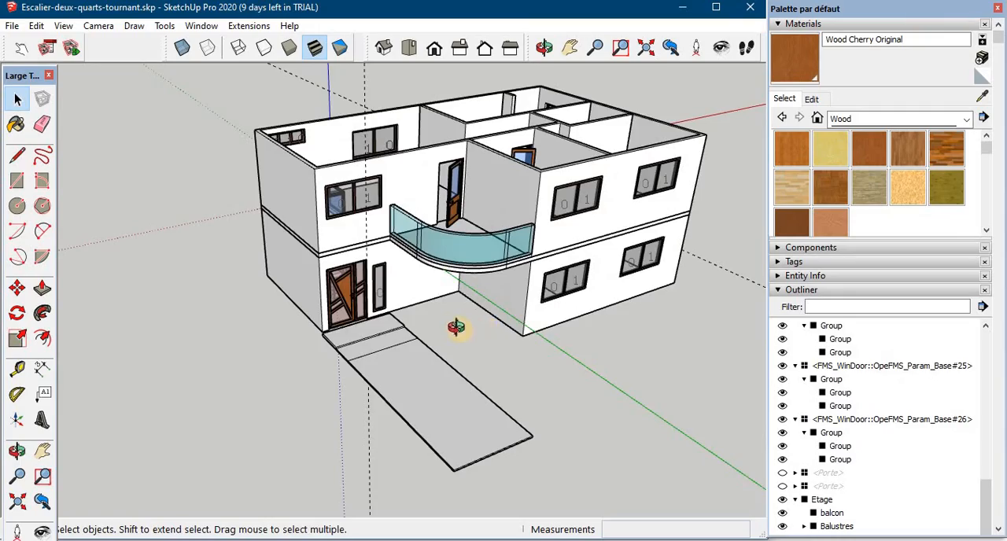
middle_click_drag(461, 323, 536, 317)
middle_click_drag(548, 383, 367, 360)
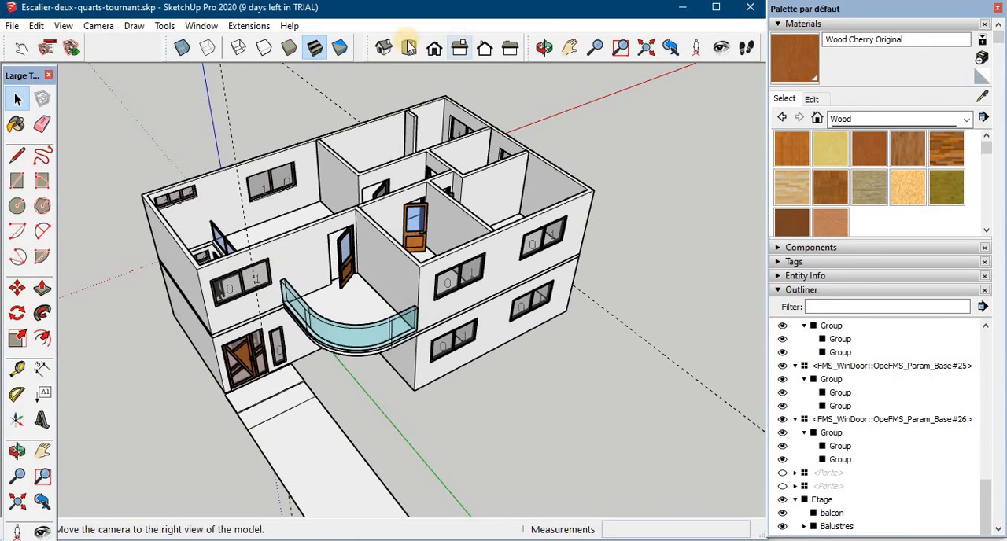
- Close the balcony door and the half-open upper-floor room door behind it with the Interact tool
right_click(235, 46)
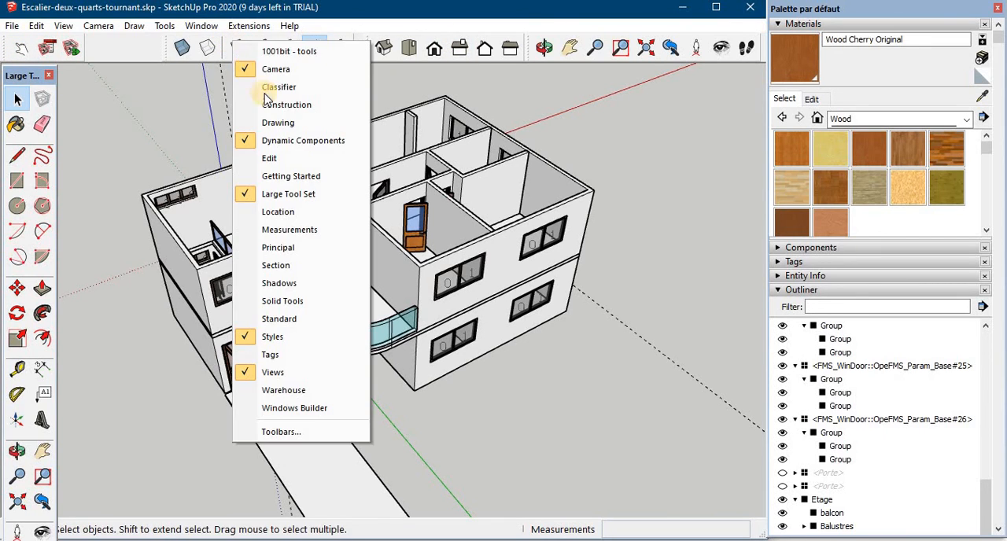
left_click(19, 48)
left_click(20, 49)
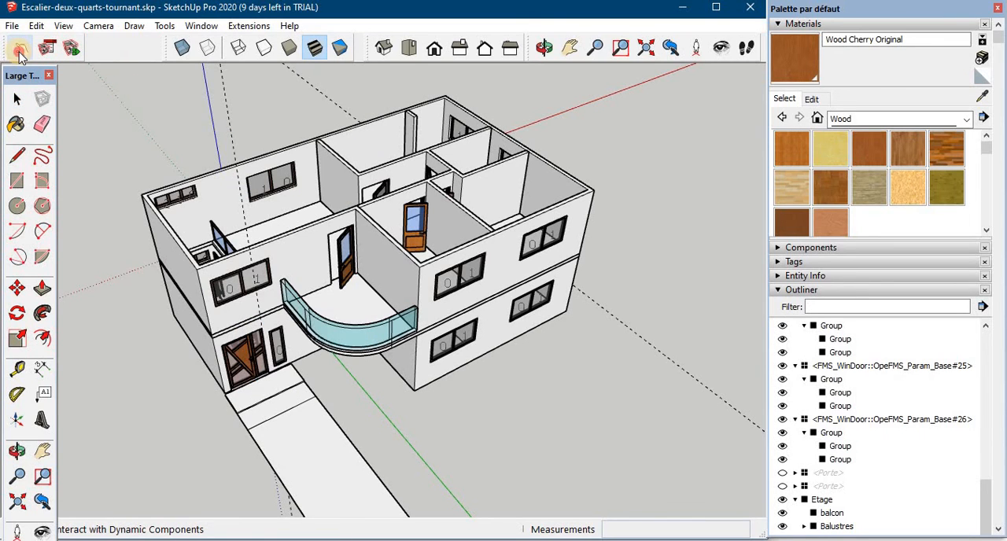
left_click(344, 269)
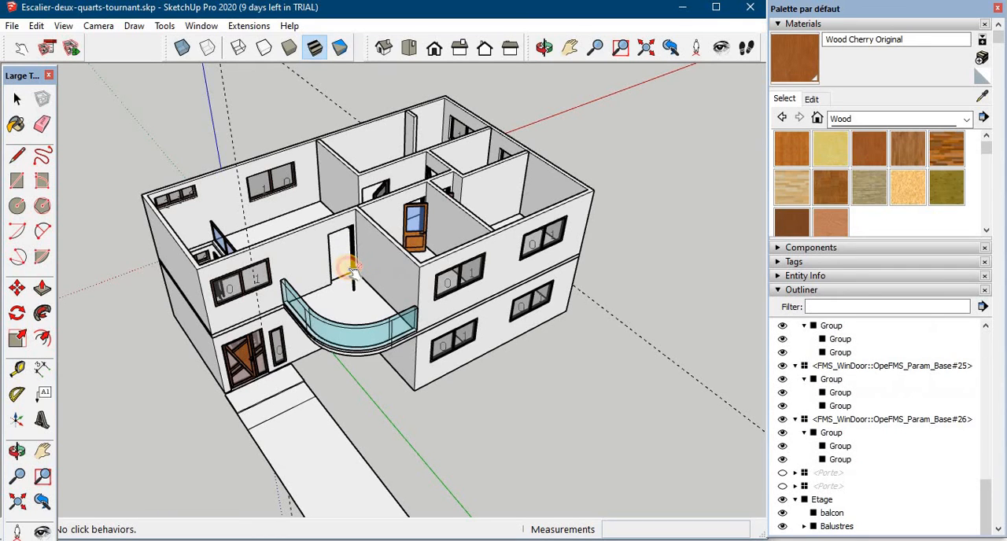
left_click(350, 271)
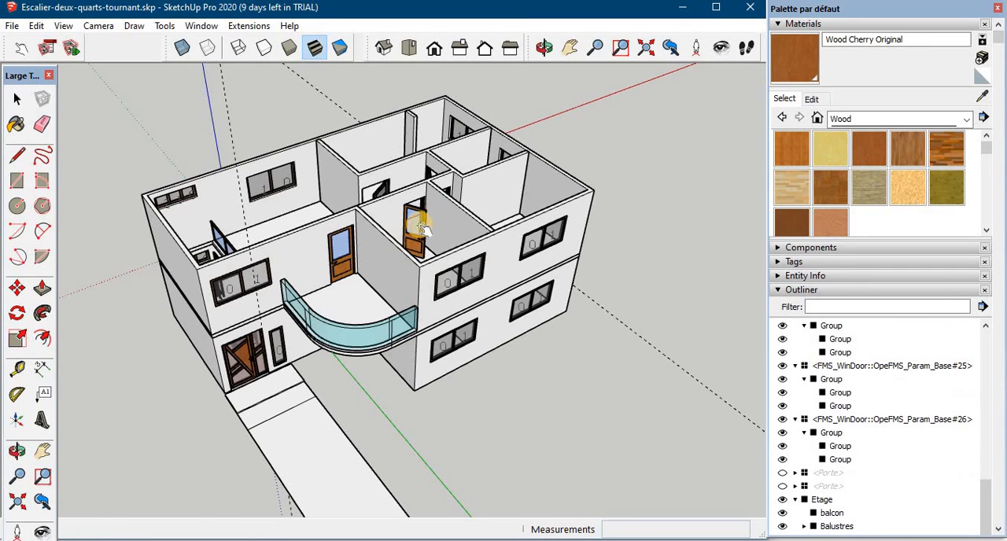
left_click(421, 228)
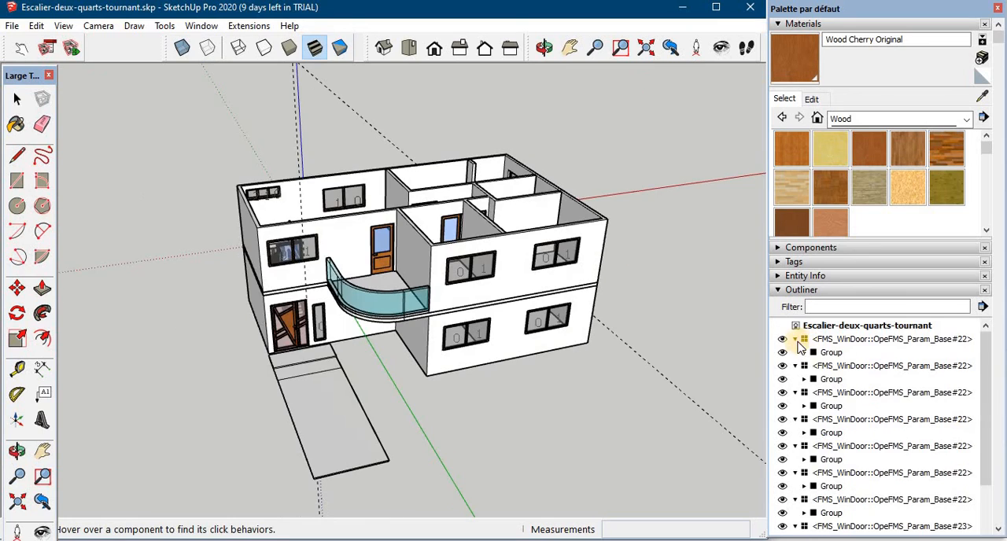
- Collapse the expanded FMS_WinDoor window components in the model hierarchy
left_click(796, 346)
left_click(796, 353)
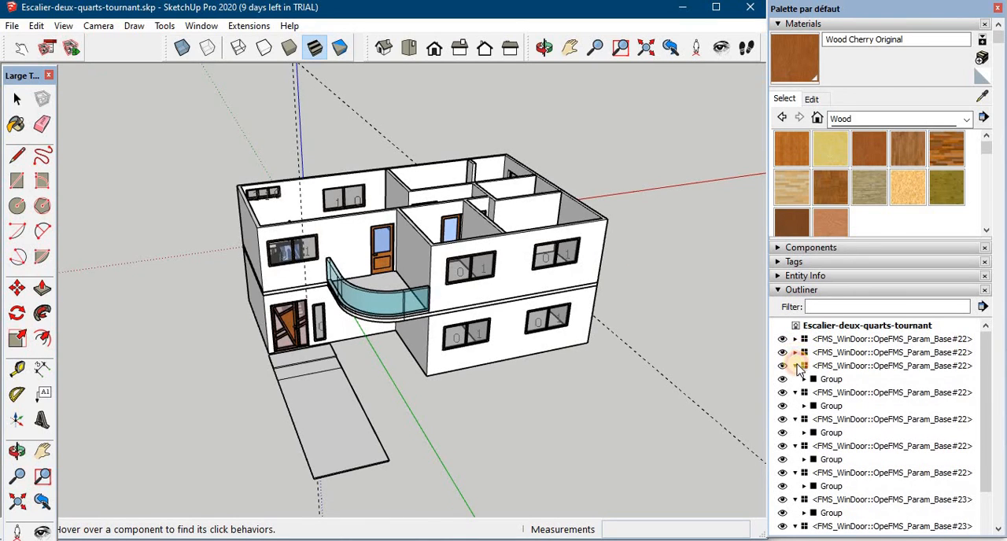
left_click(795, 393)
left_click(796, 366)
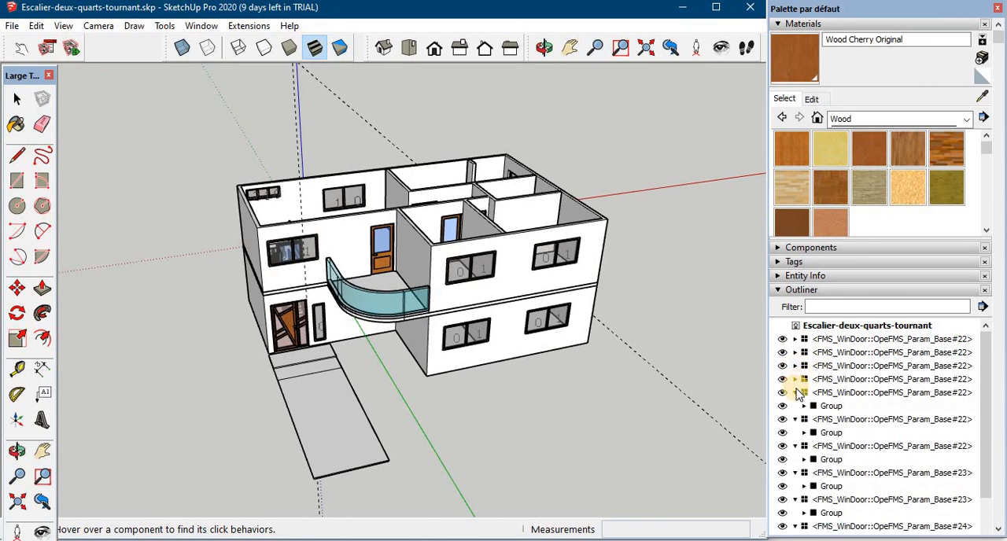
- Select all the upper-floor windows around the house and combine them into one group
left_click(557, 253)
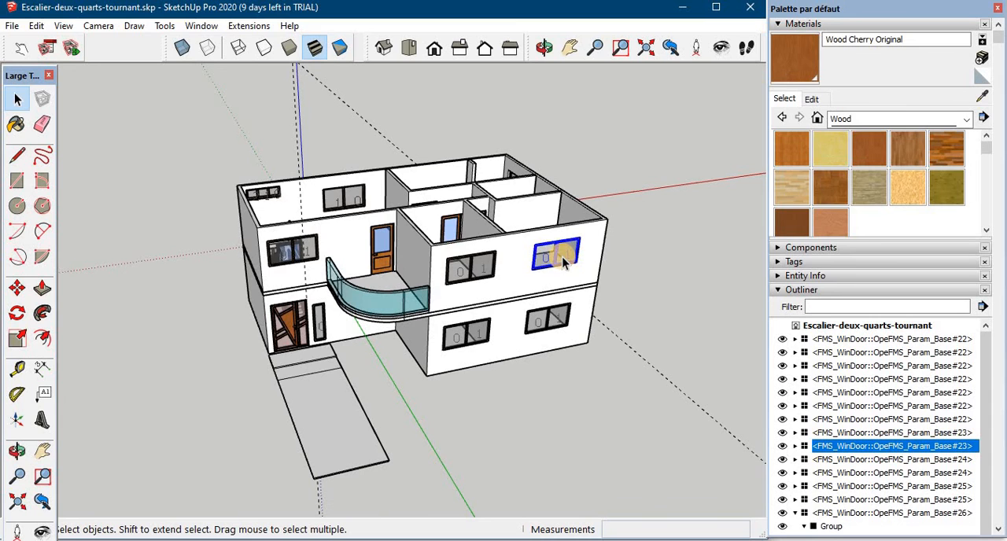
left_click(472, 265, "shift")
left_click(309, 261, "shift")
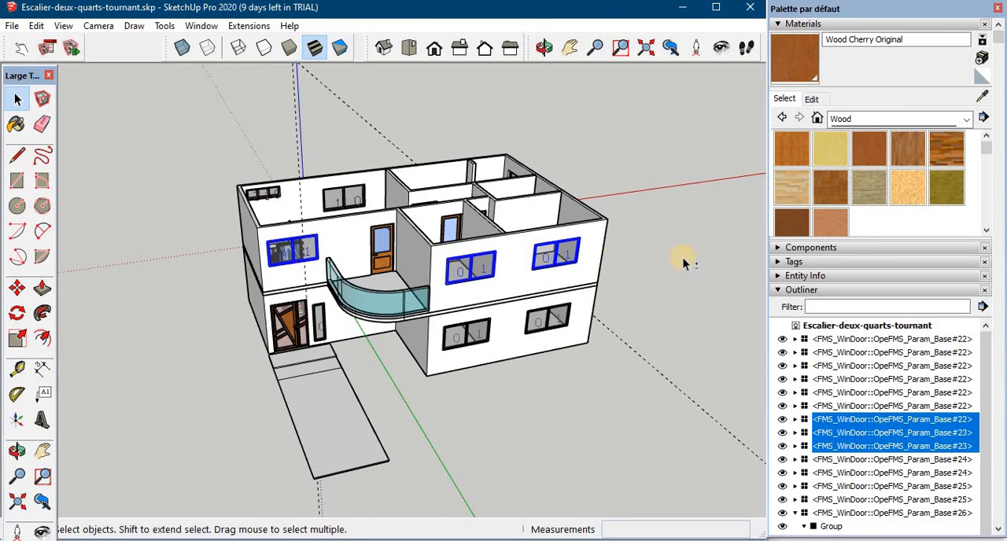
middle_click_drag(472, 286, 712, 294)
left_click(381, 304, "shift")
left_click(463, 307, "shift")
middle_click_drag(461, 288, 326, 298)
left_click(334, 307, "shift")
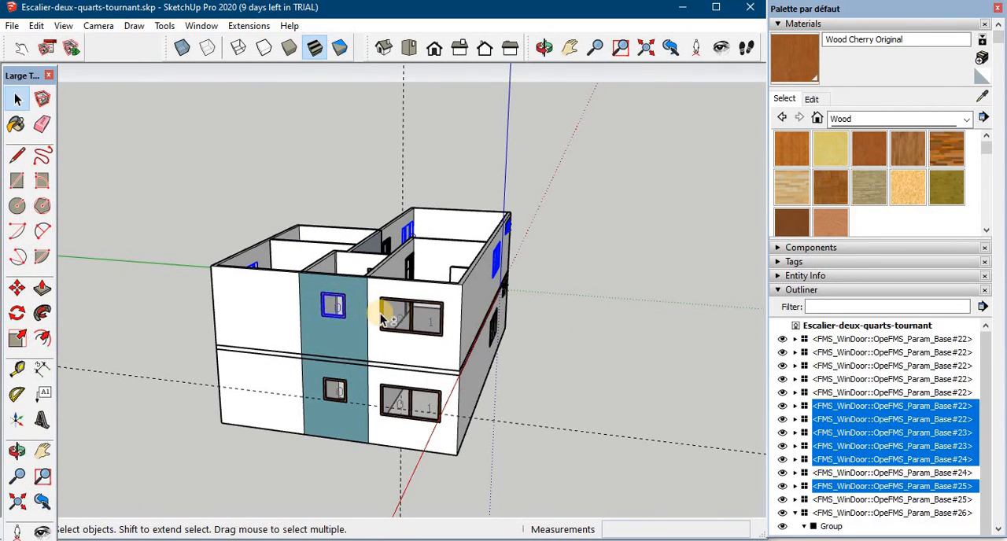
left_click(394, 319, "shift")
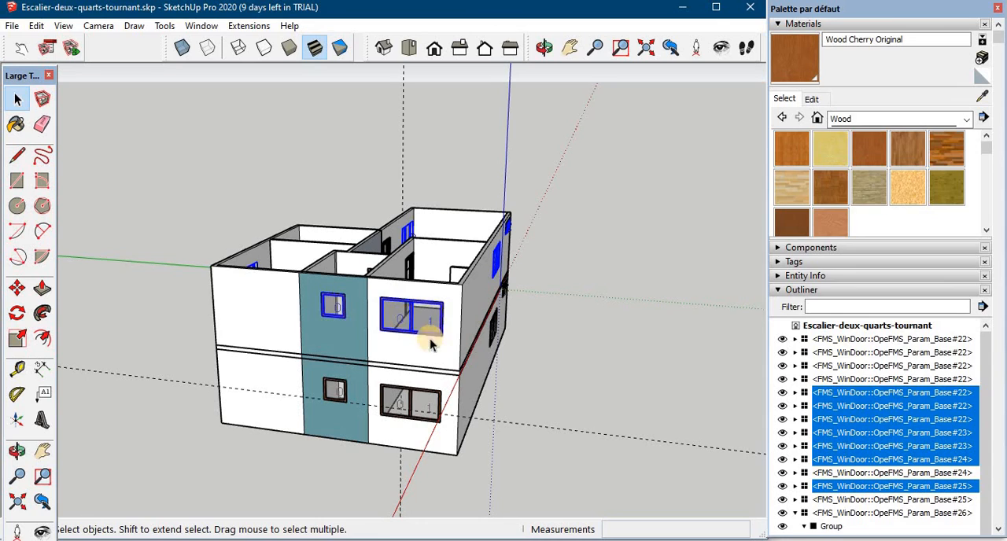
right_click(865, 430)
left_click(848, 273)
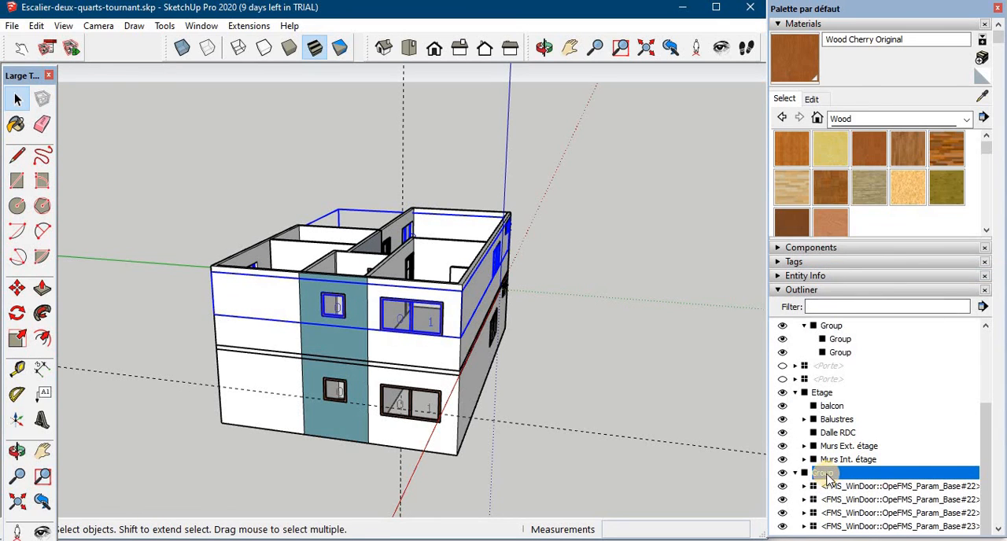
- Rename the new group of upper-floor windows as "Fenêtres étage"
double_click(824, 473)
type("Fenêtres")
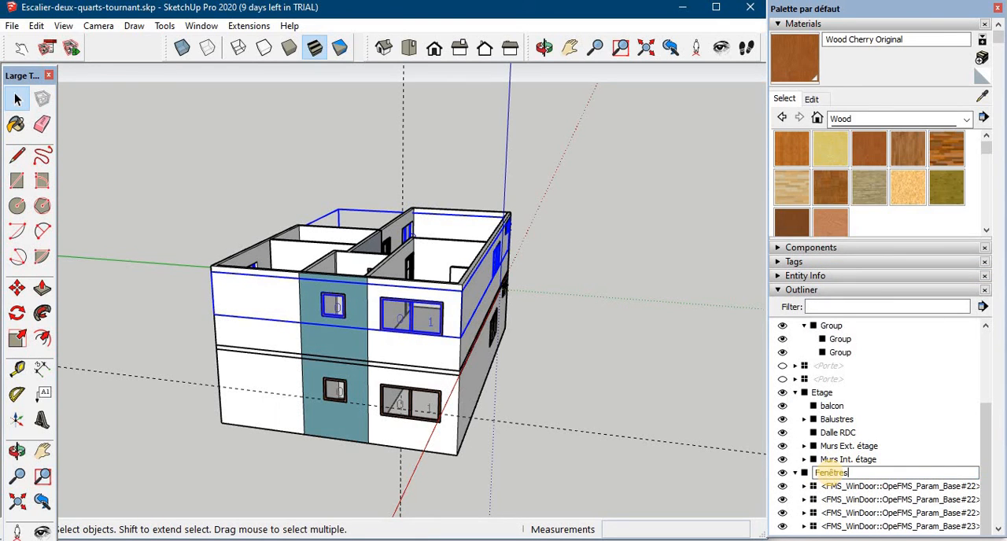
type(" étage")
- Select all the ground-floor windows around the house, including the narrow one beside the entrance, and combine them into one group
middle_click_drag(603, 349, 281, 367)
left_click(288, 371)
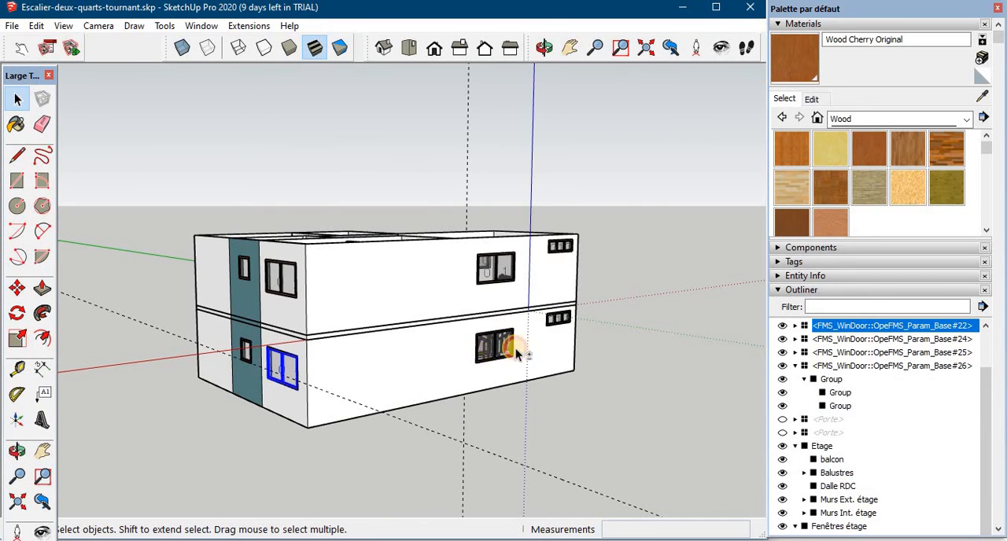
left_click(510, 347, "shift")
left_click(565, 320, "shift")
middle_click_drag(533, 346, 285, 358)
left_click(298, 362, "shift")
left_click(348, 377, "shift")
left_click(457, 381, "shift")
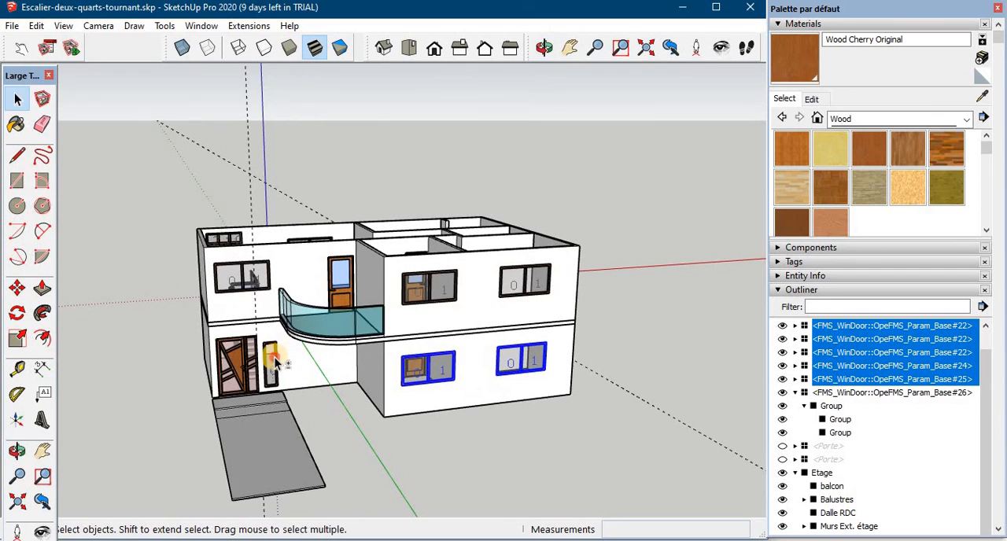
left_click(274, 361, "shift")
middle_click_drag(450, 366, 417, 380)
right_click(417, 379)
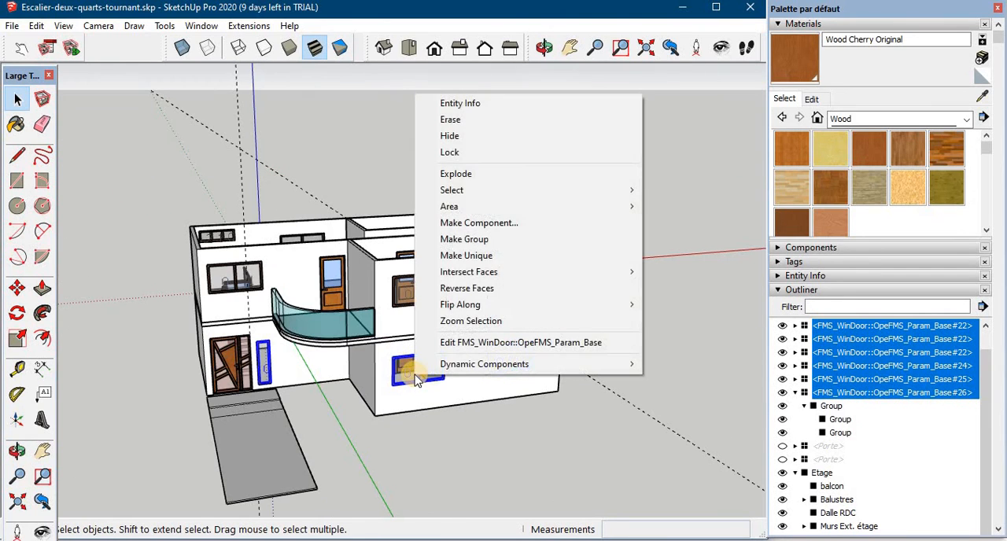
left_click(472, 240)
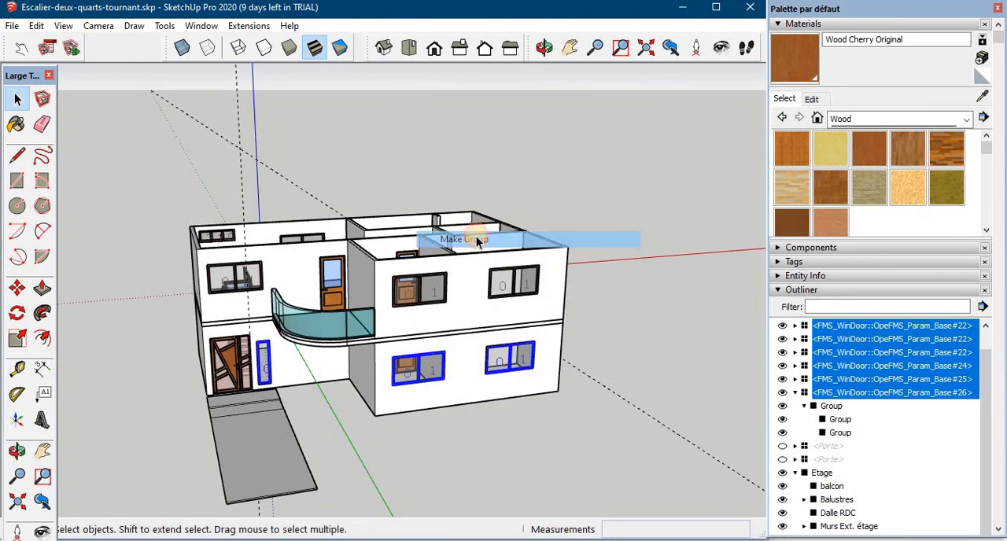
- Rename the new group of ground-floor windows as "Fenêtres RDC"
double_click(822, 472)
type("Fenêtres")
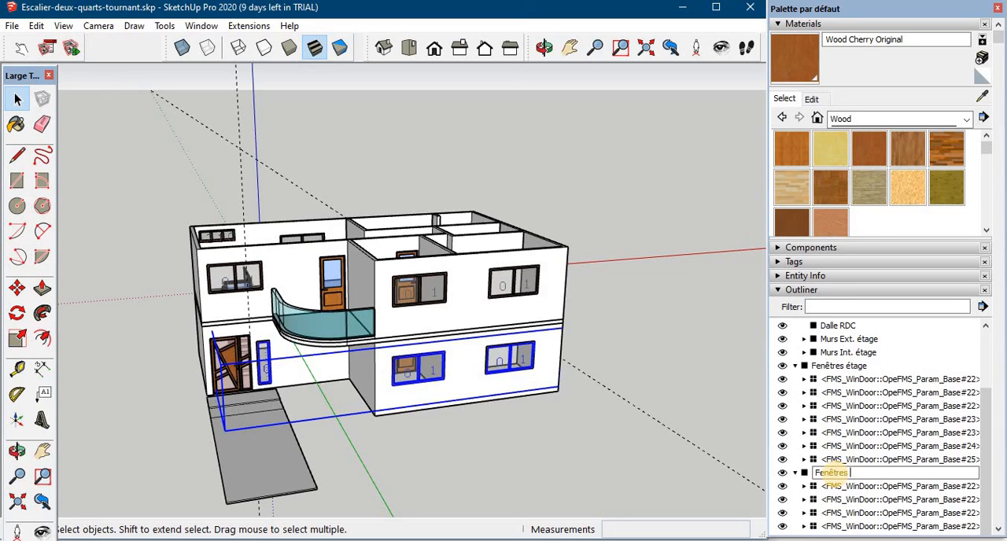
type(" RDC")
key("Return")
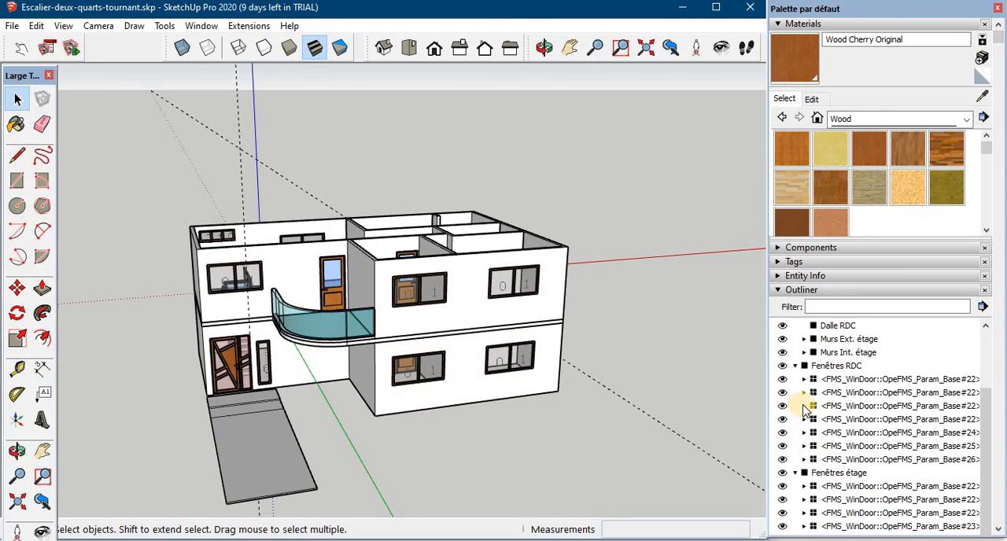
- Collapse the two window groups in the hierarchy and nest "Fenêtres étage" inside the "Murs Ext. étage" group
left_click(796, 366)
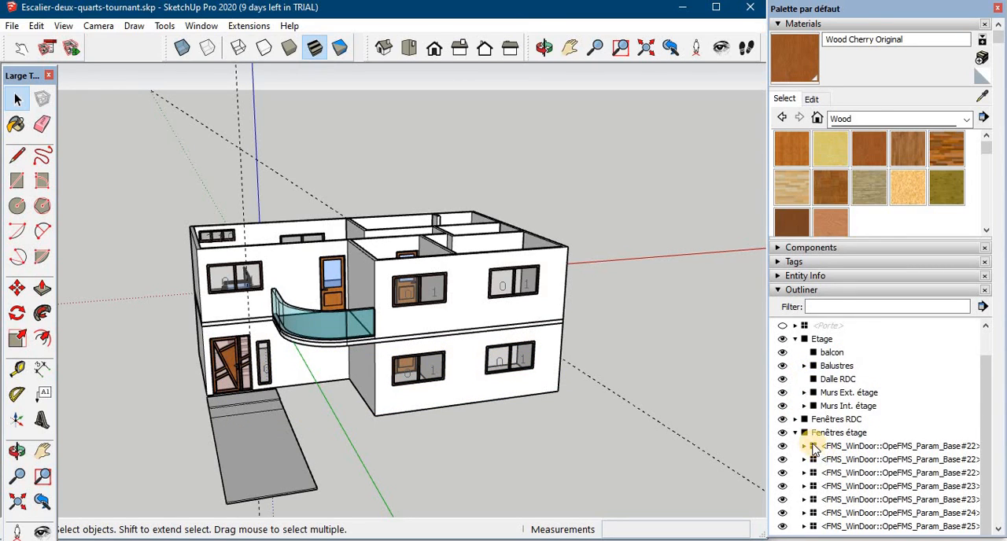
left_click(799, 434)
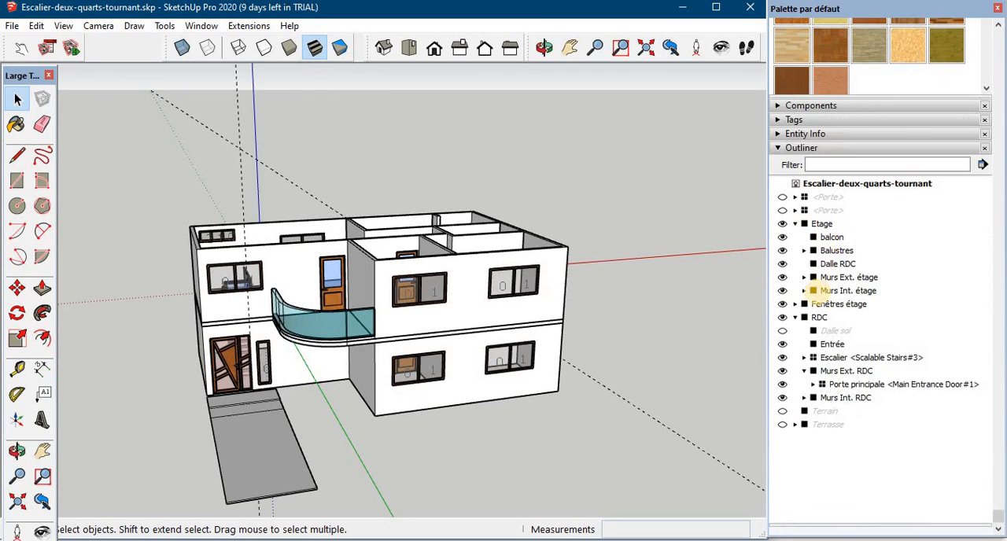
left_click(794, 306)
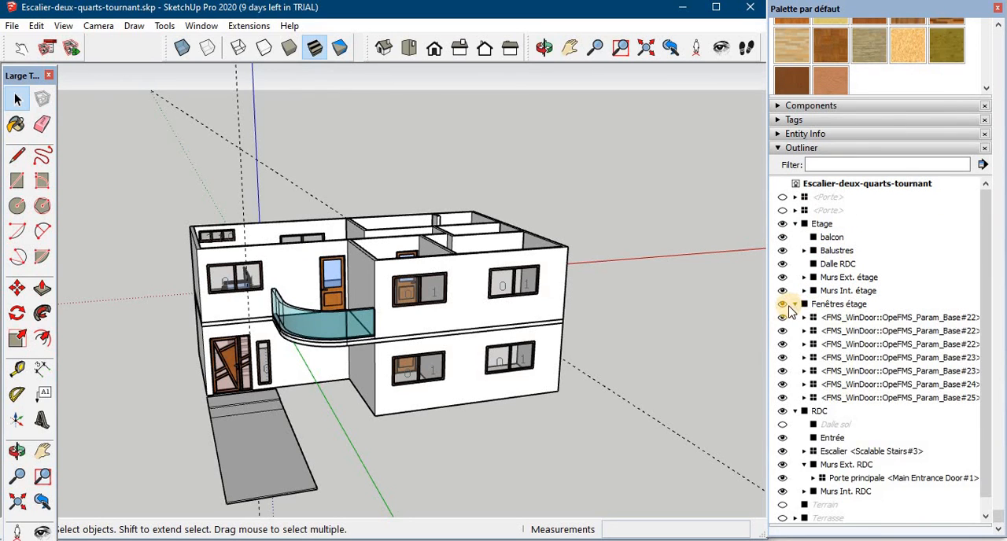
left_click(794, 305)
left_click_drag(824, 305, 830, 346)
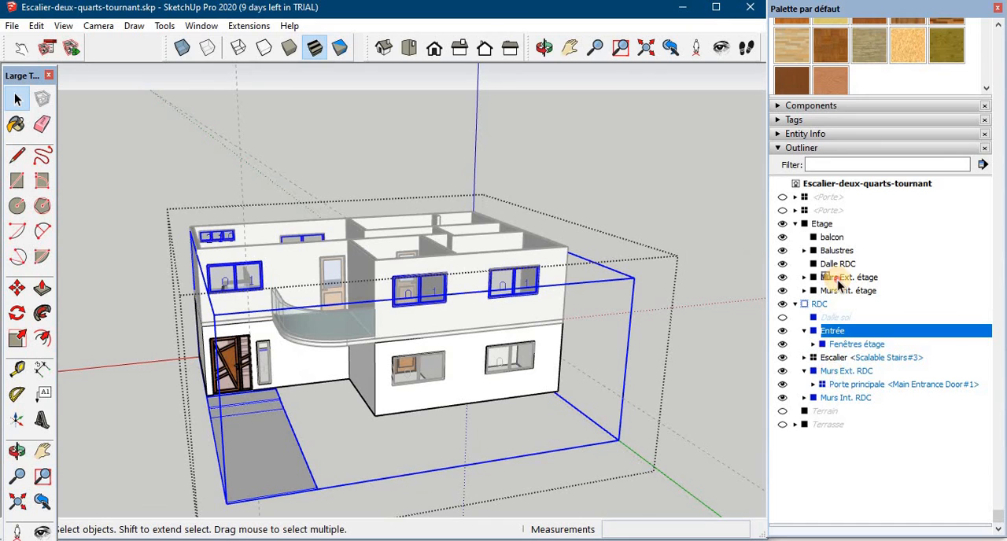
left_click_drag(838, 281, 836, 279)
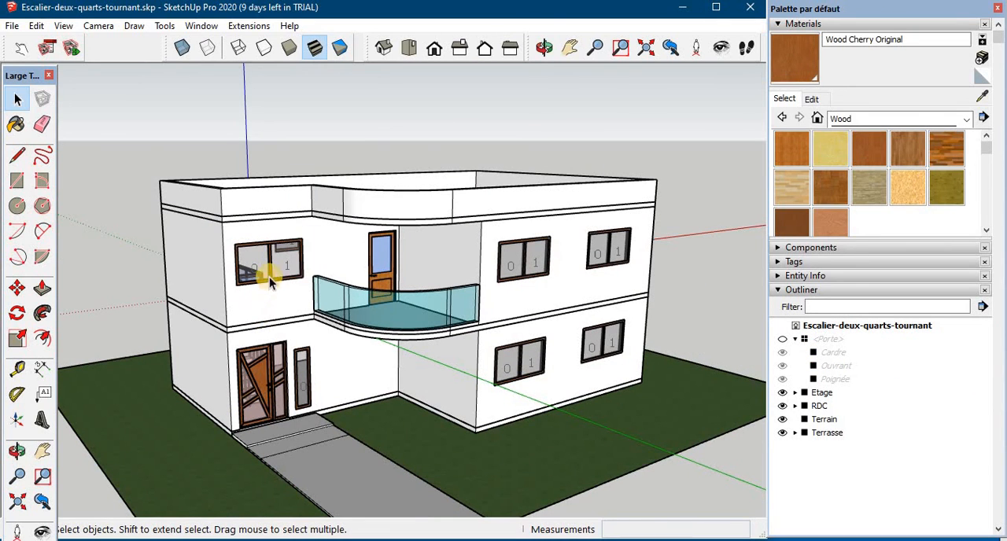
- Expand the Etage group in the hierarchy and hide the Terrasse group
left_click(794, 339)
left_click(794, 352)
left_click(783, 459)
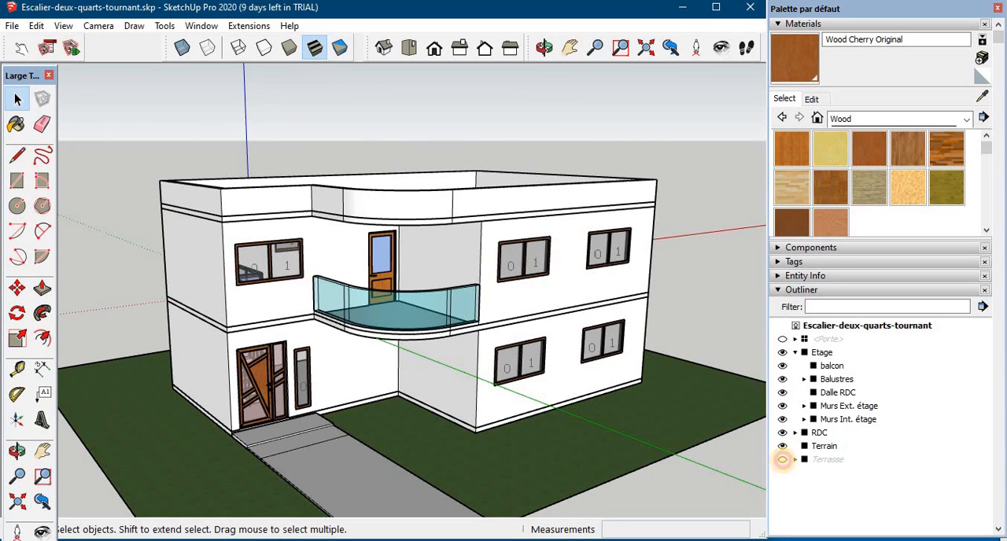
- Use the Interact tool to close the upper-floor corridor door with horizontal panes and swing the open door beside it
middle_click_drag(683, 394, 679, 499)
scroll(465, 378, "up", 5)
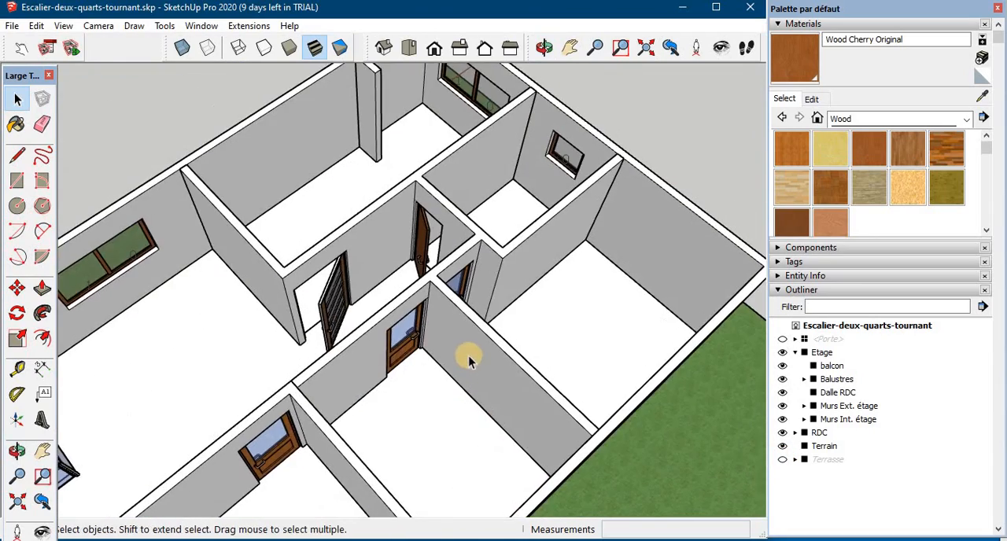
scroll(468, 355, "up", 3)
middle_click_drag(400, 315, 232, 250)
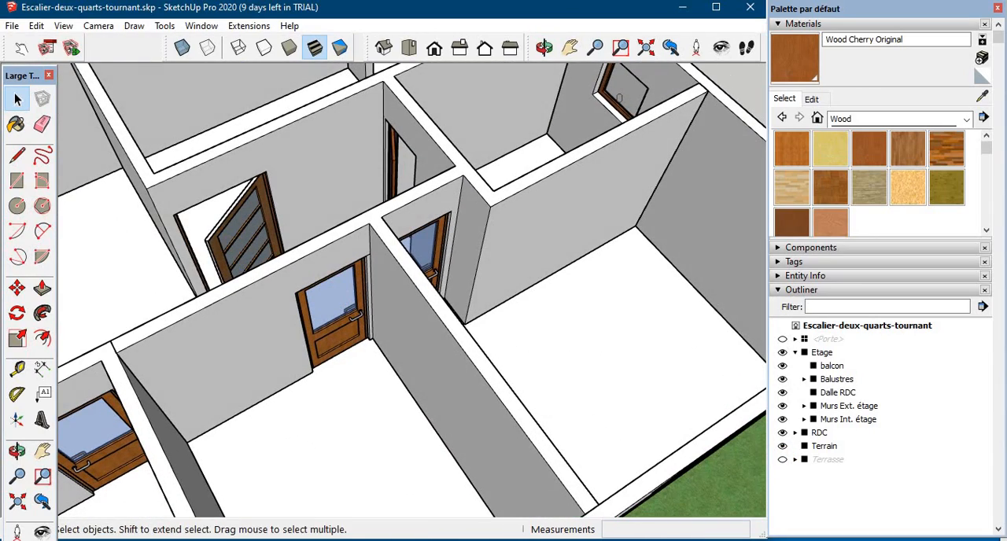
left_click(22, 48)
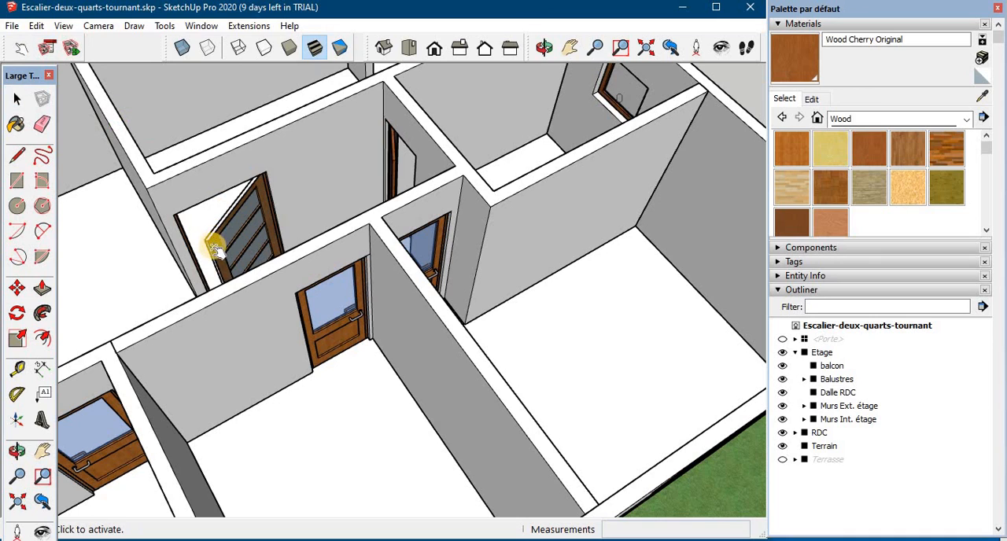
left_click(221, 256)
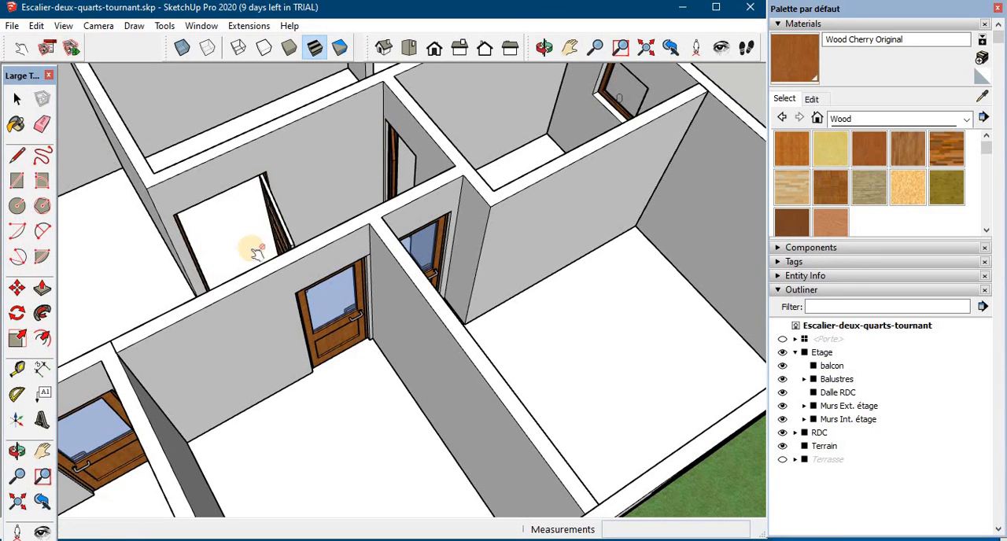
left_click(292, 234)
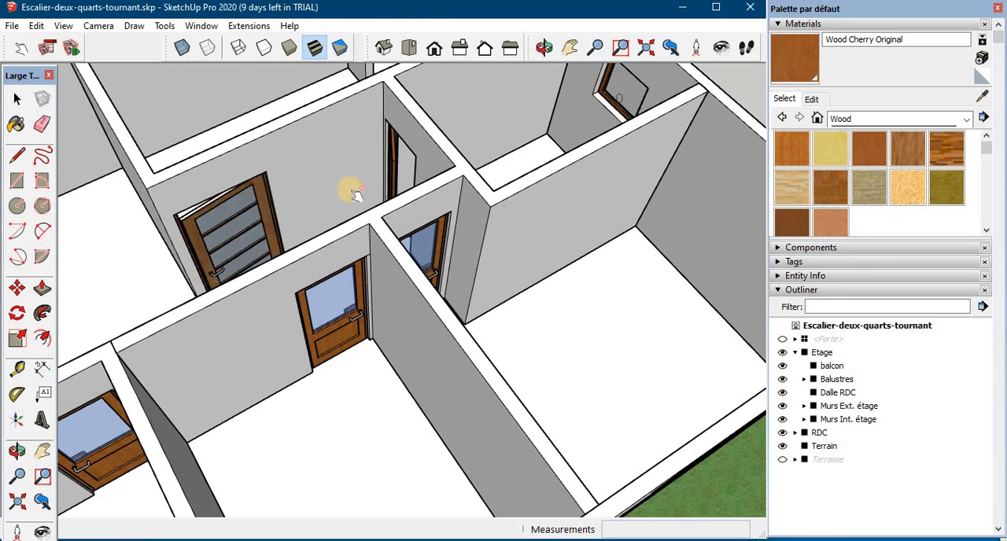
left_click(398, 179)
scroll(405, 191, "down", 6)
middle_click_drag(503, 307, 593, 279)
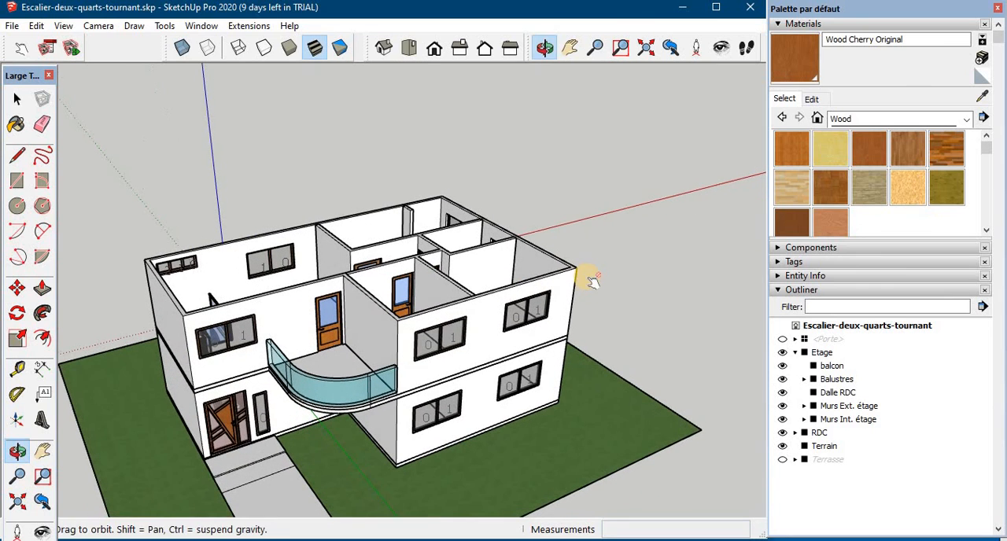
scroll(571, 321, "up", 3)
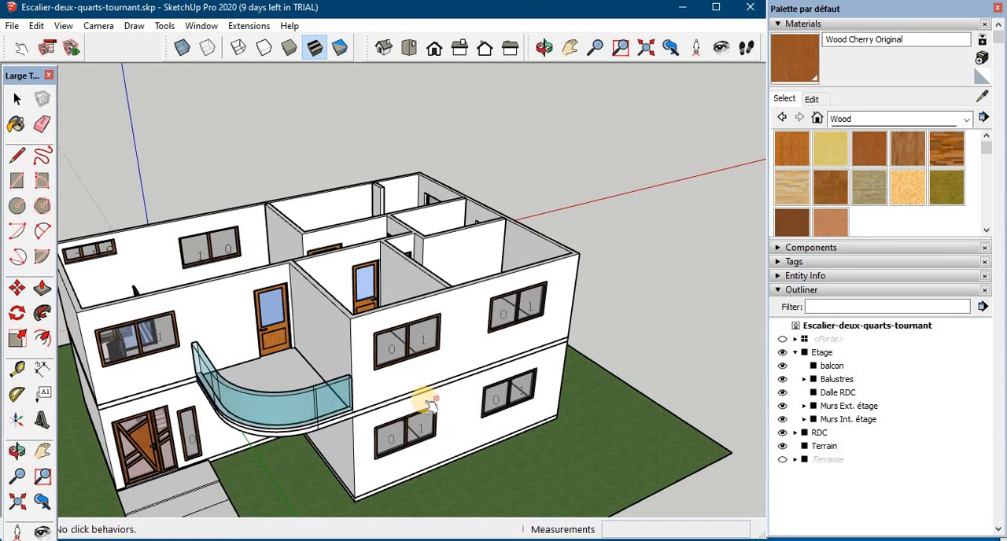
scroll(425, 401, "down", 1)
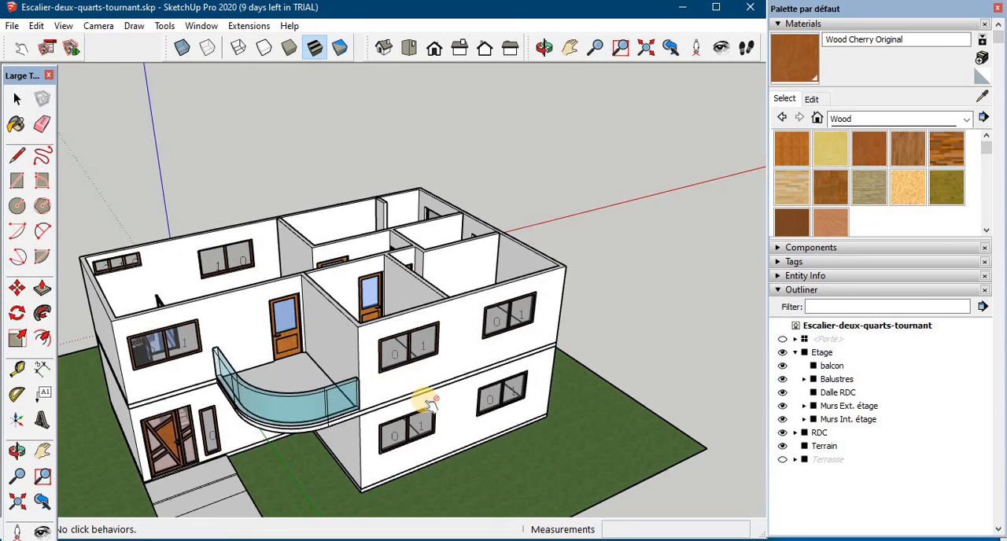